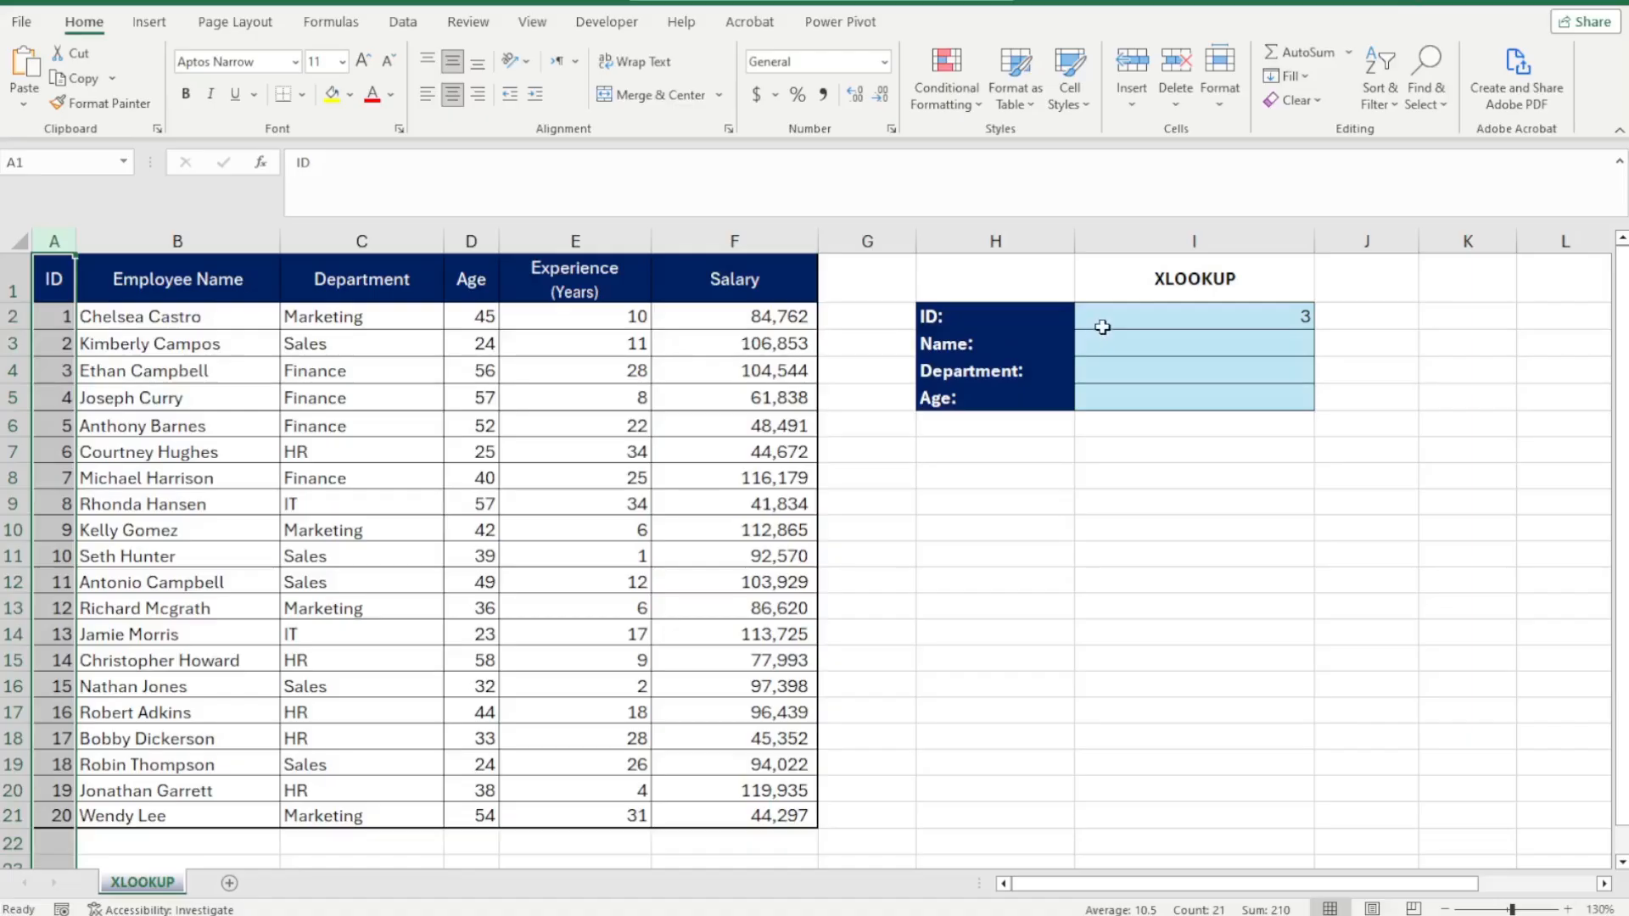
left_click(1102, 327)
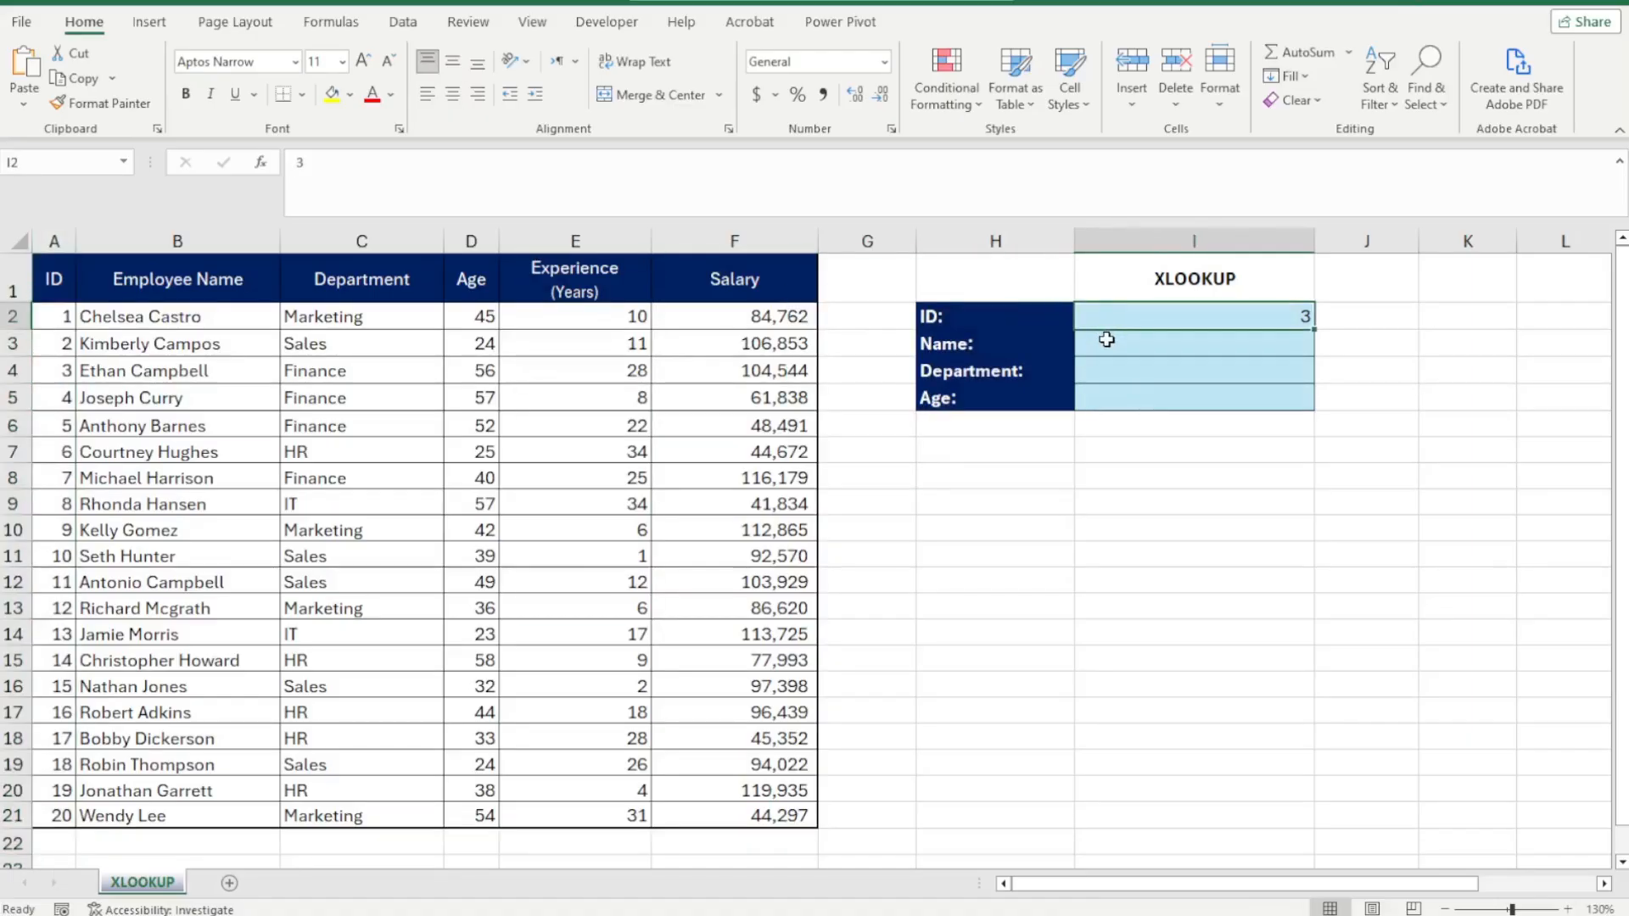
left_click(1107, 339)
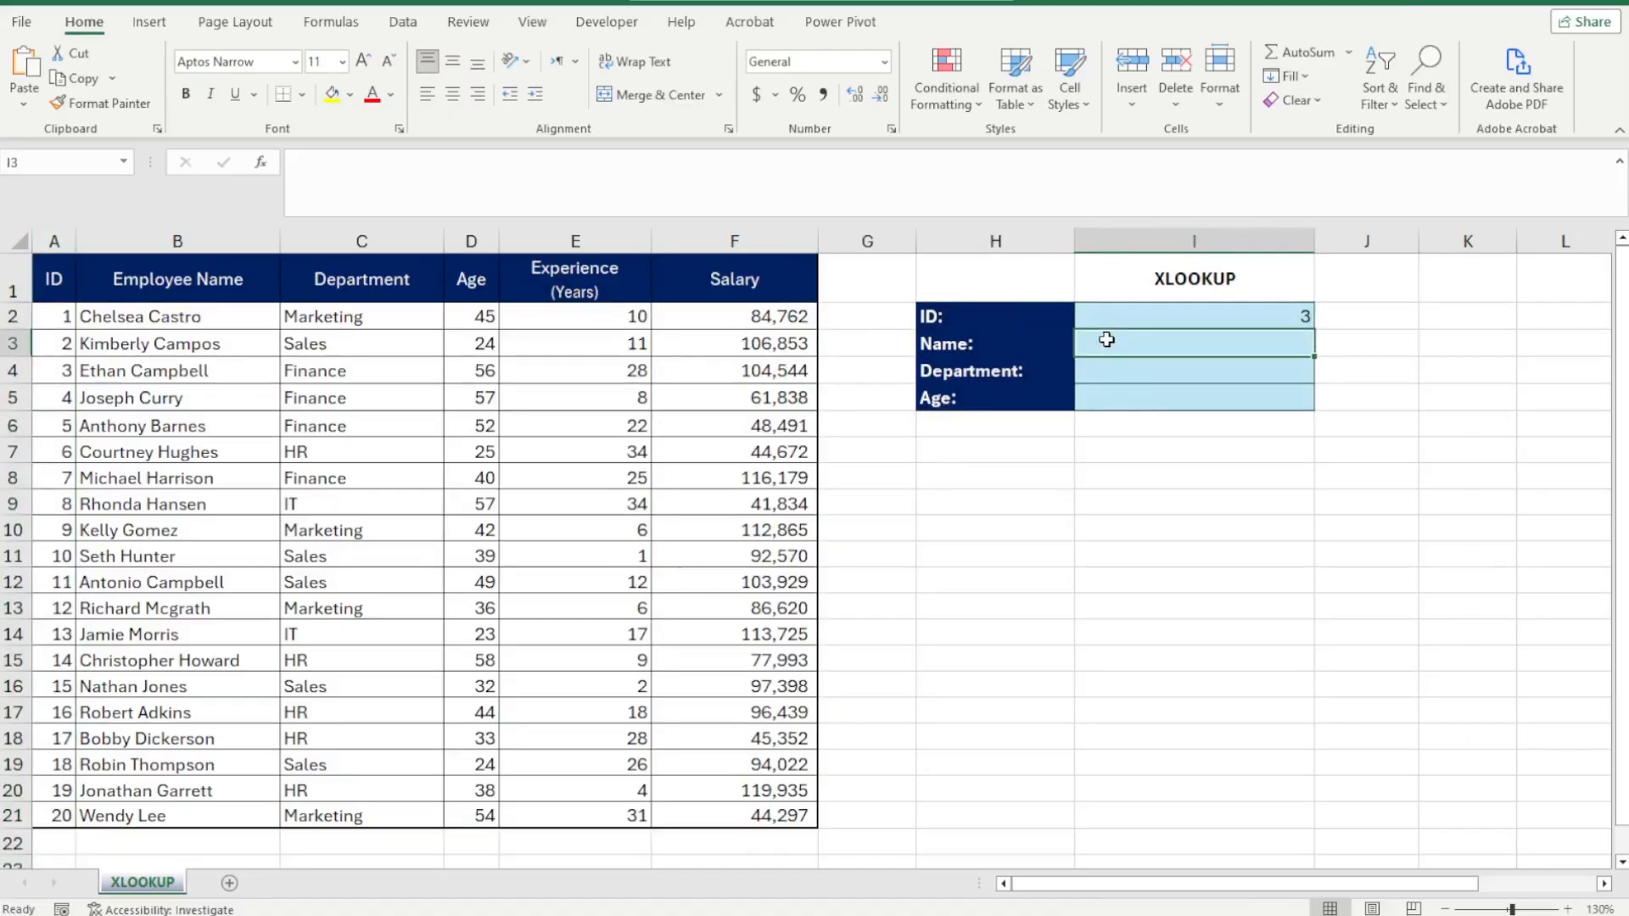
left_click(931, 371)
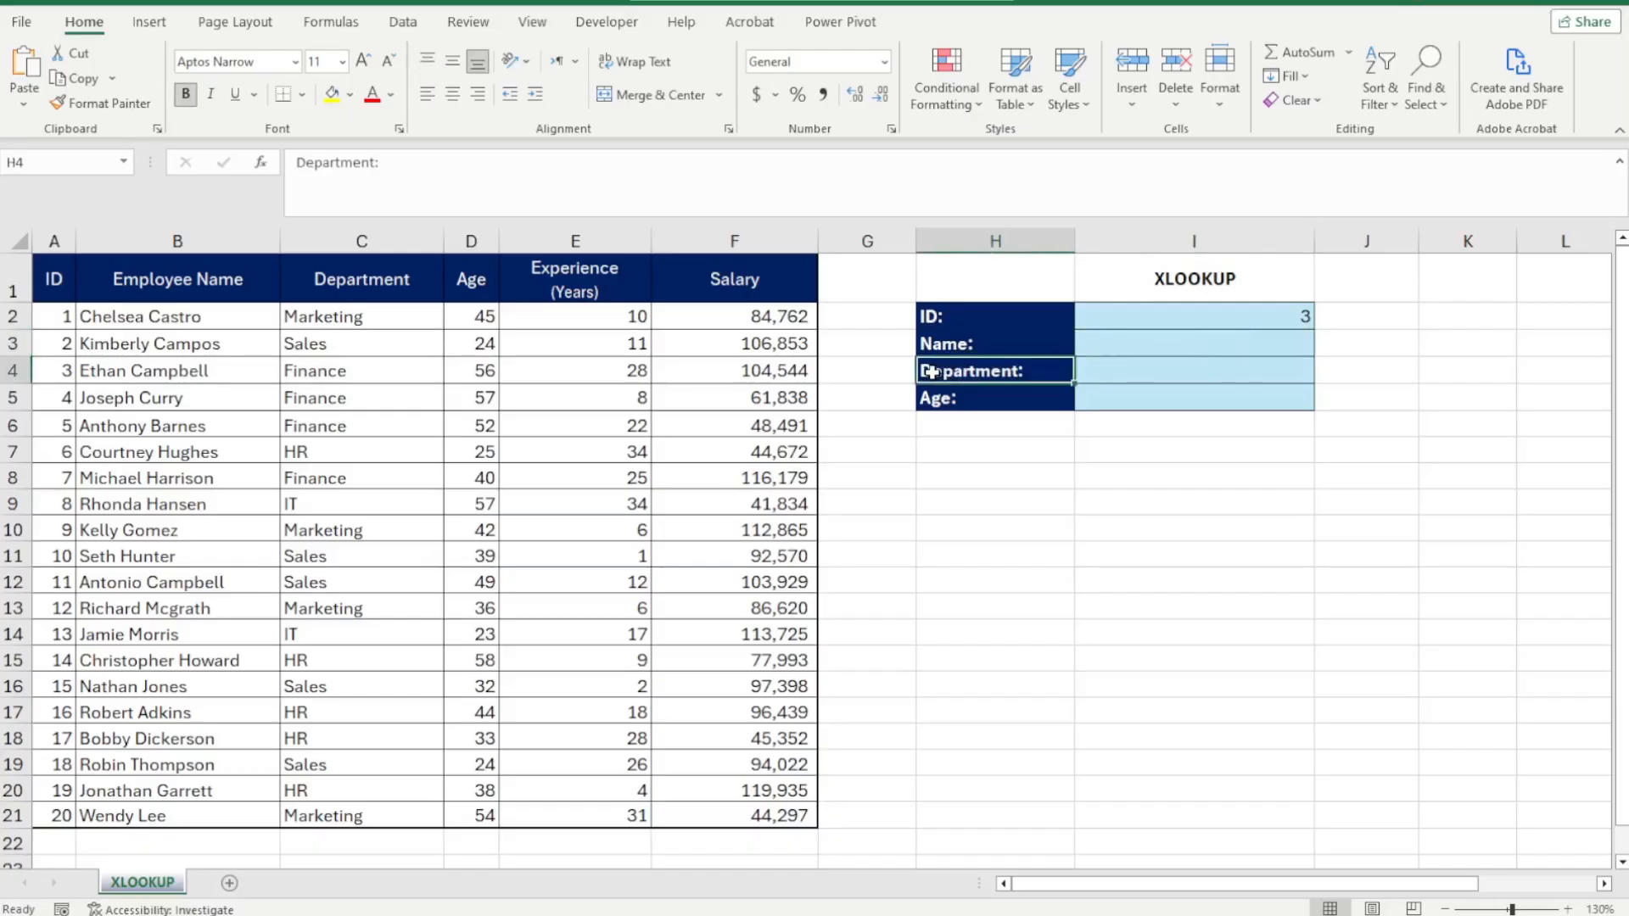
left_click(1059, 393)
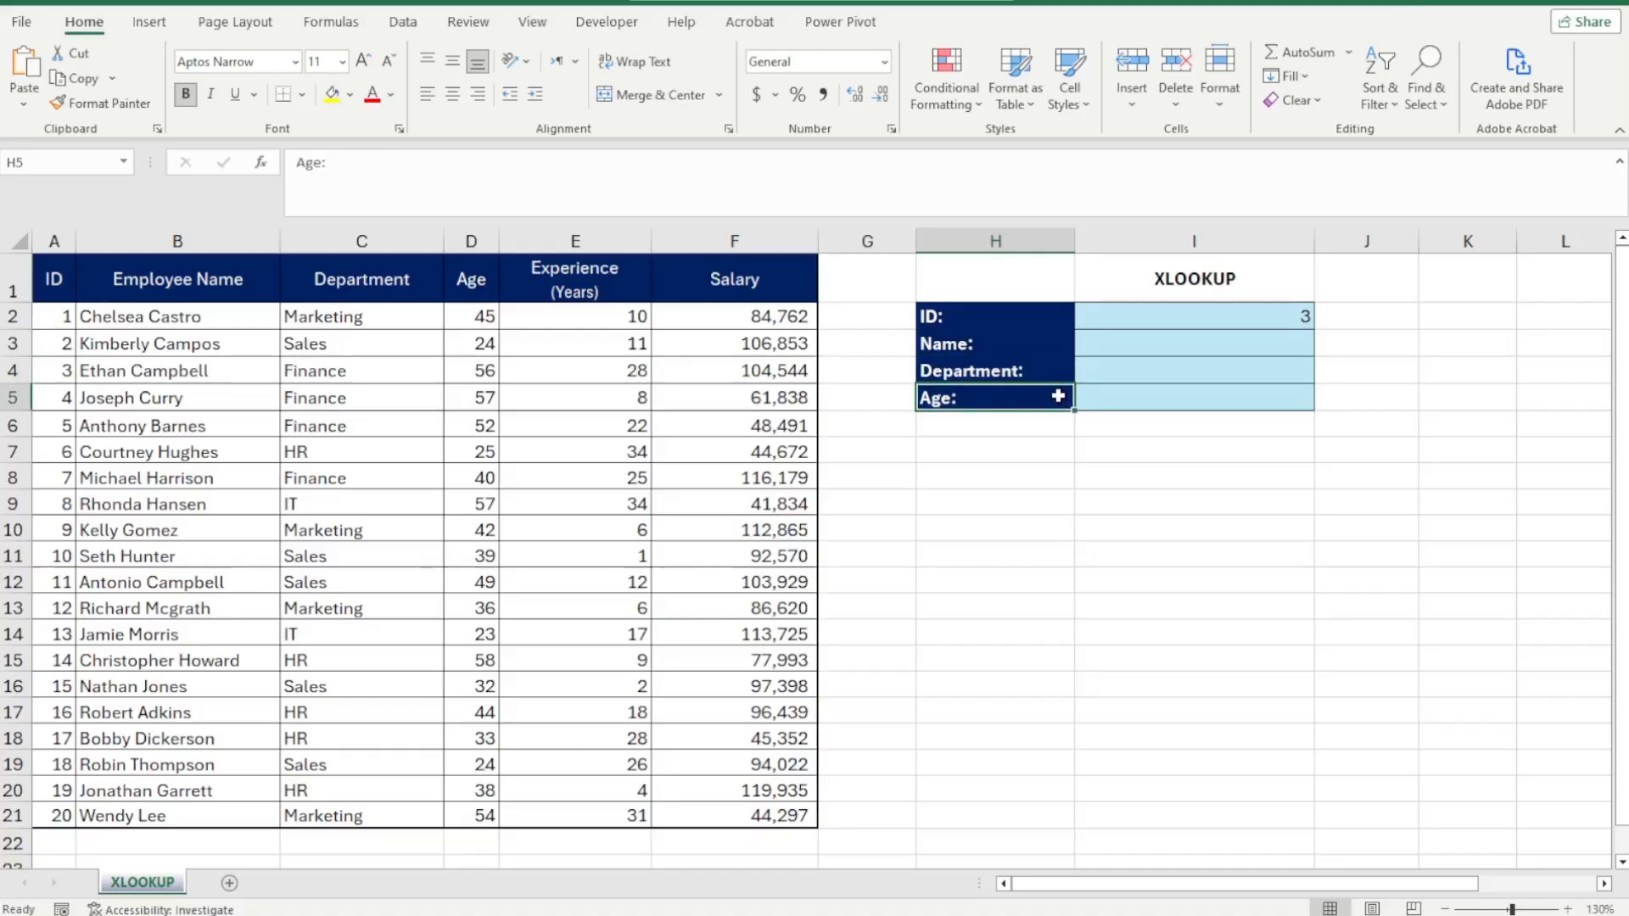
Start an XLOOKUP formula in the Name result cell I3, using the ID cell I2 as the lookup value.
left_click(1121, 343)
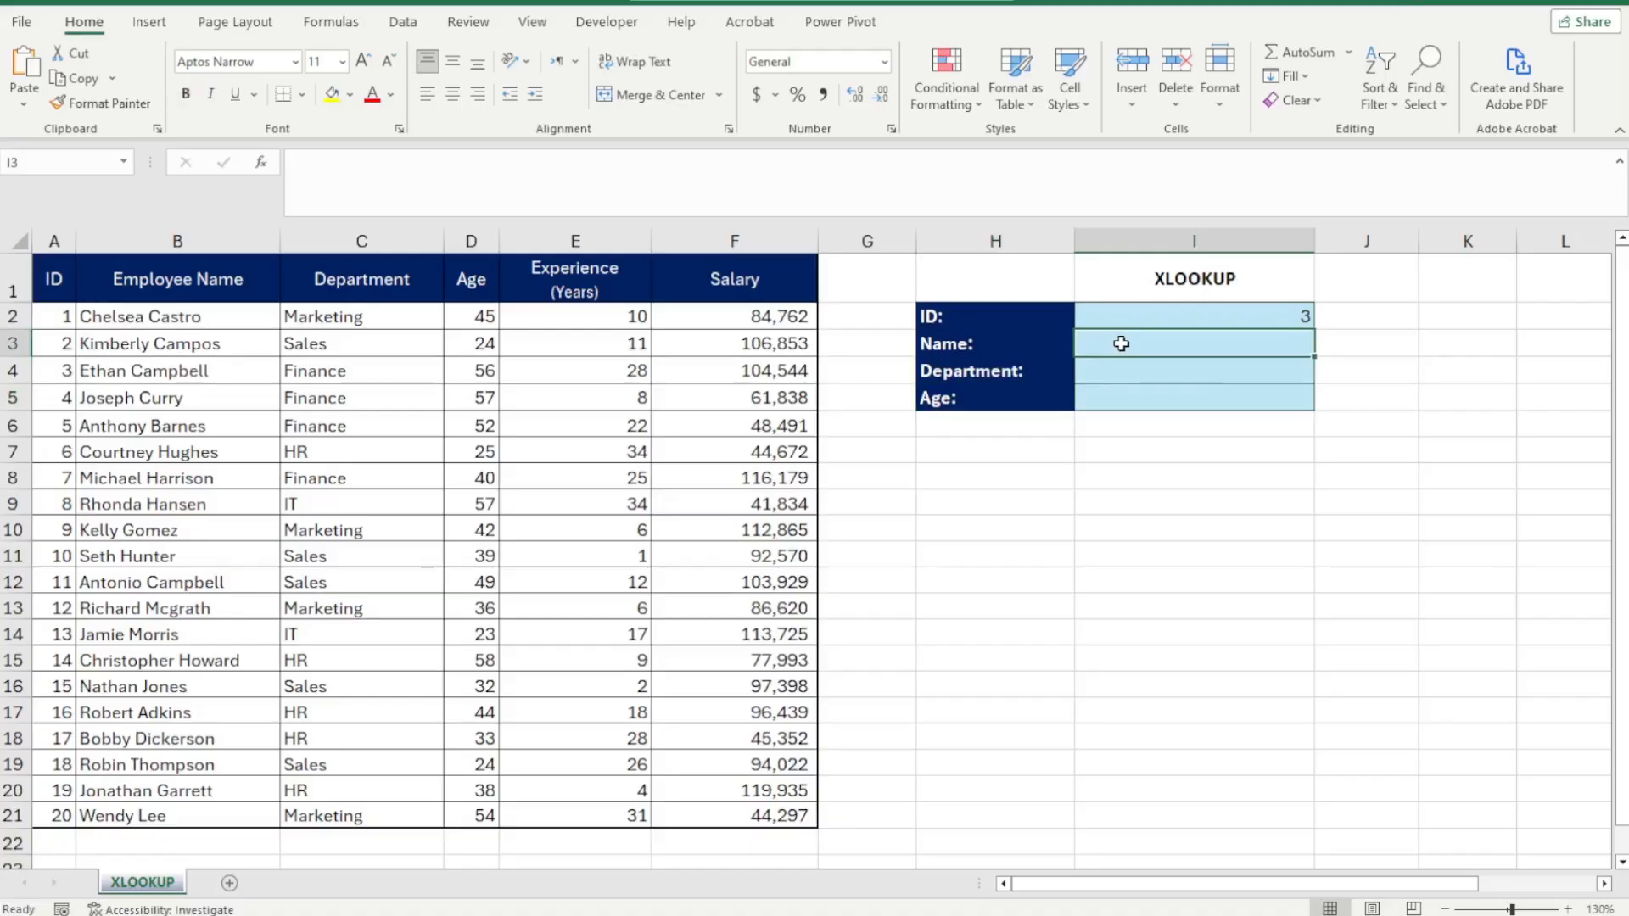
type("=")
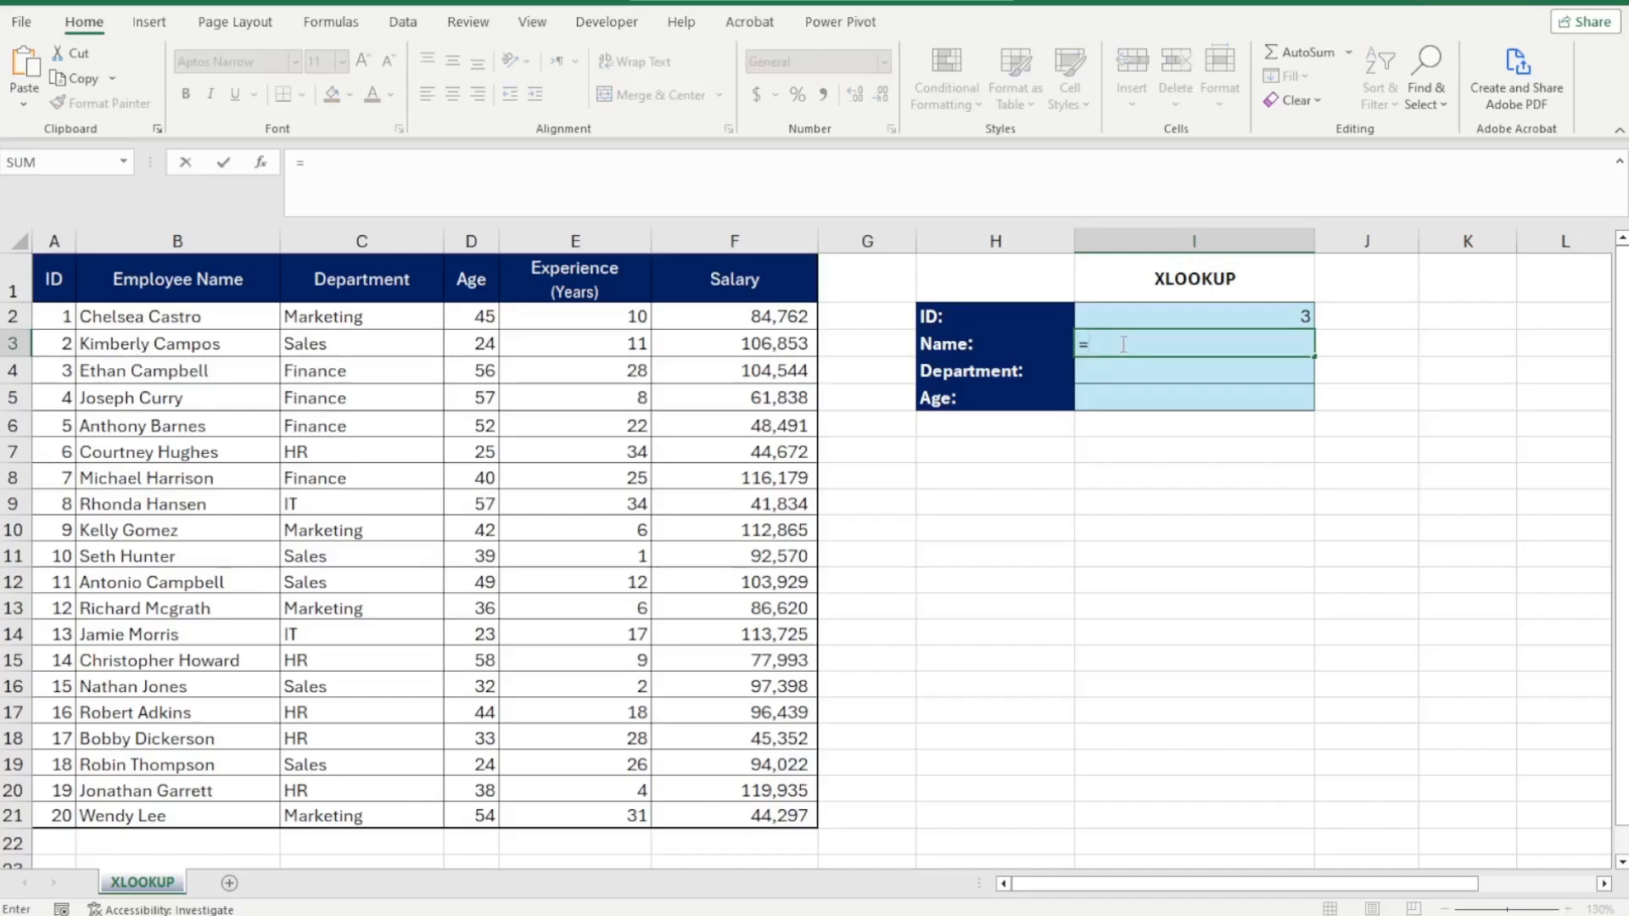
type("XLO")
key("Tab")
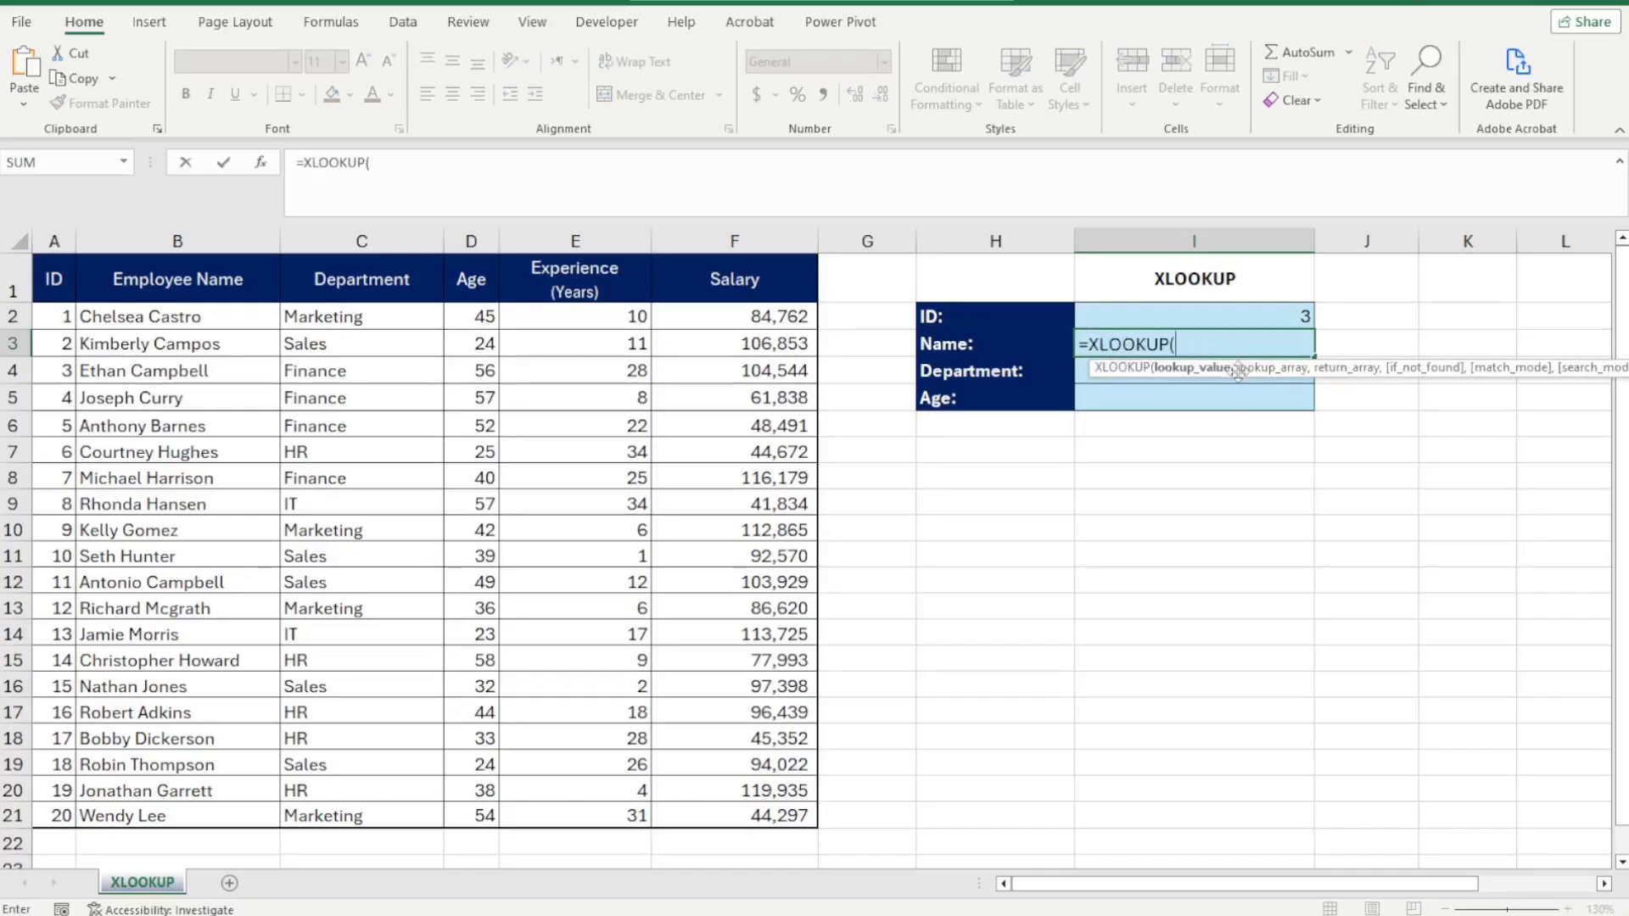
left_click_drag(1238, 377, 1161, 379)
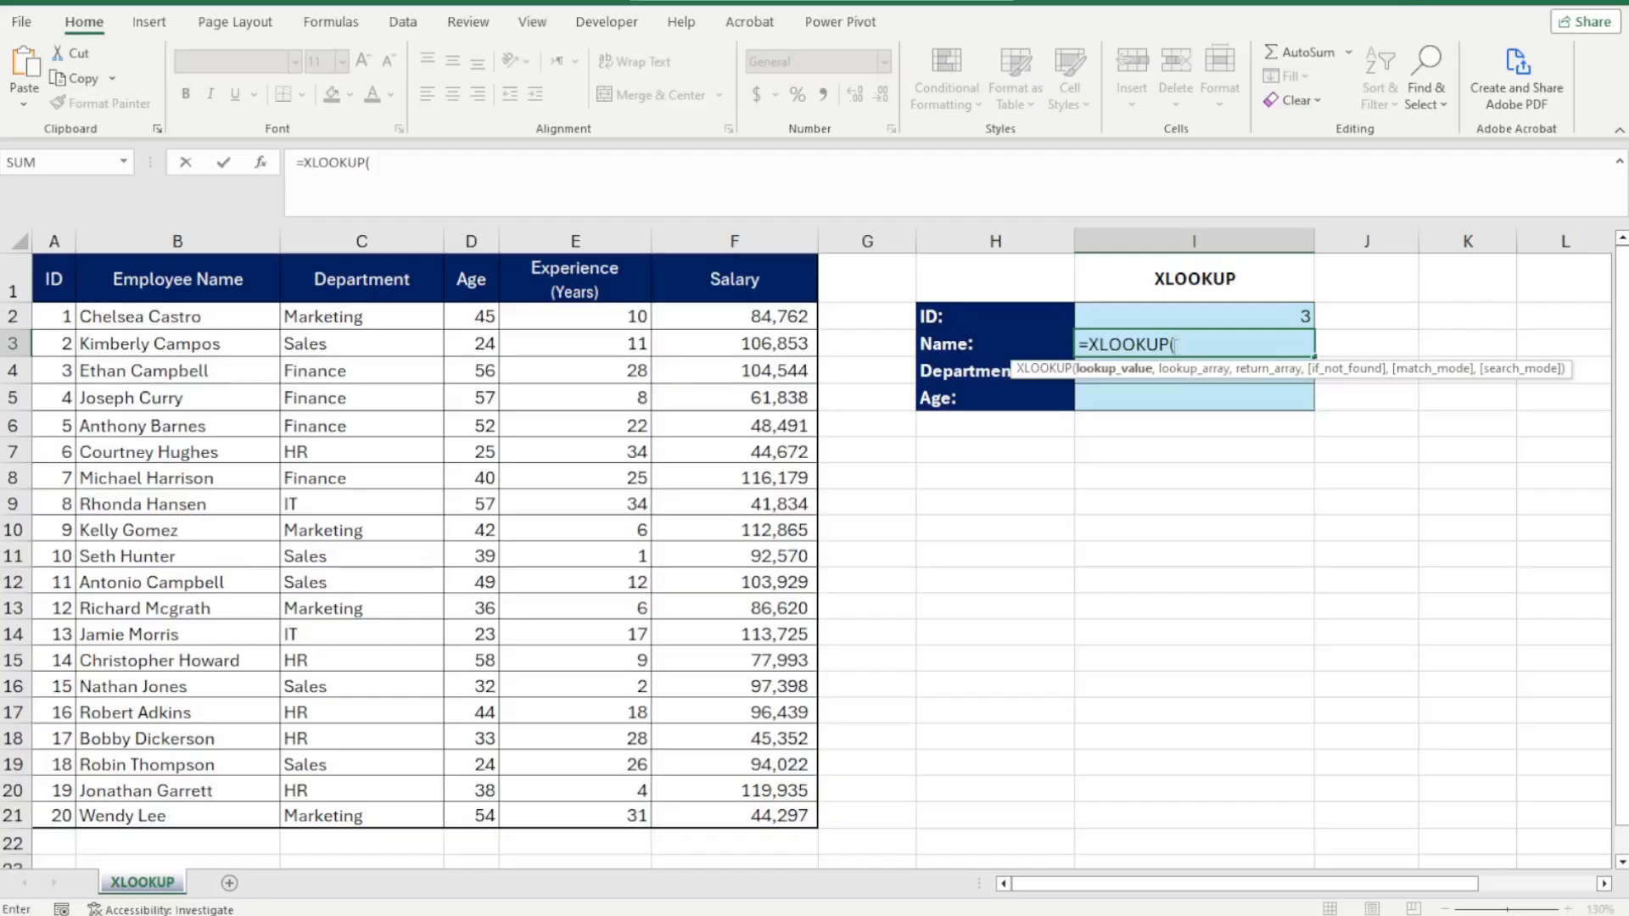
left_click(1182, 342)
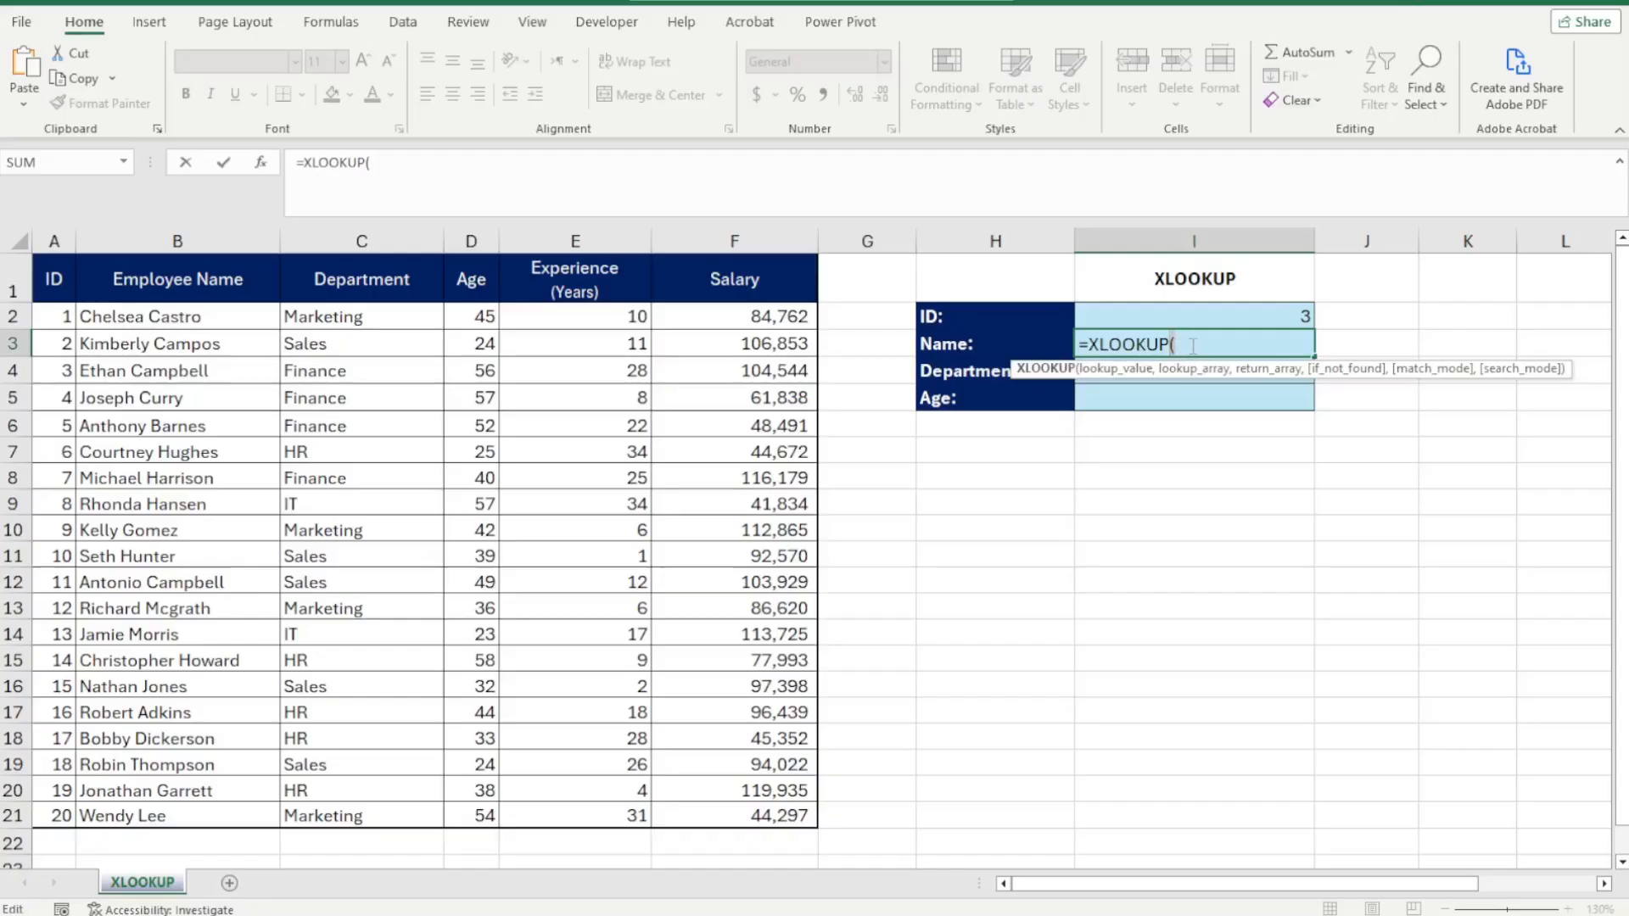
left_click(1193, 347)
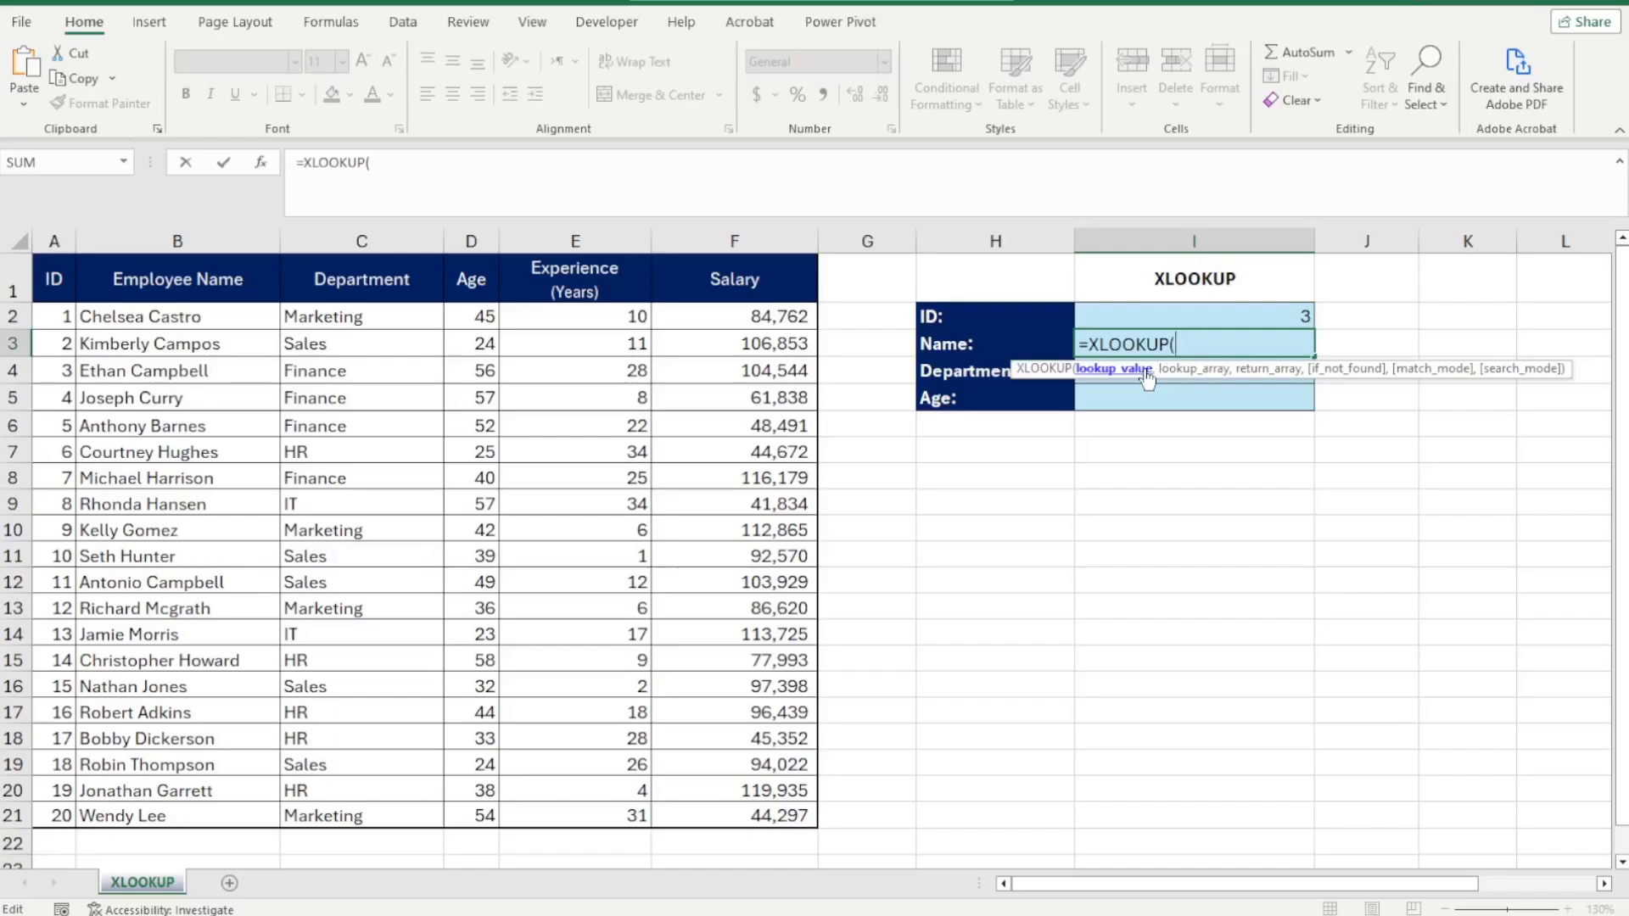
left_click(1269, 312)
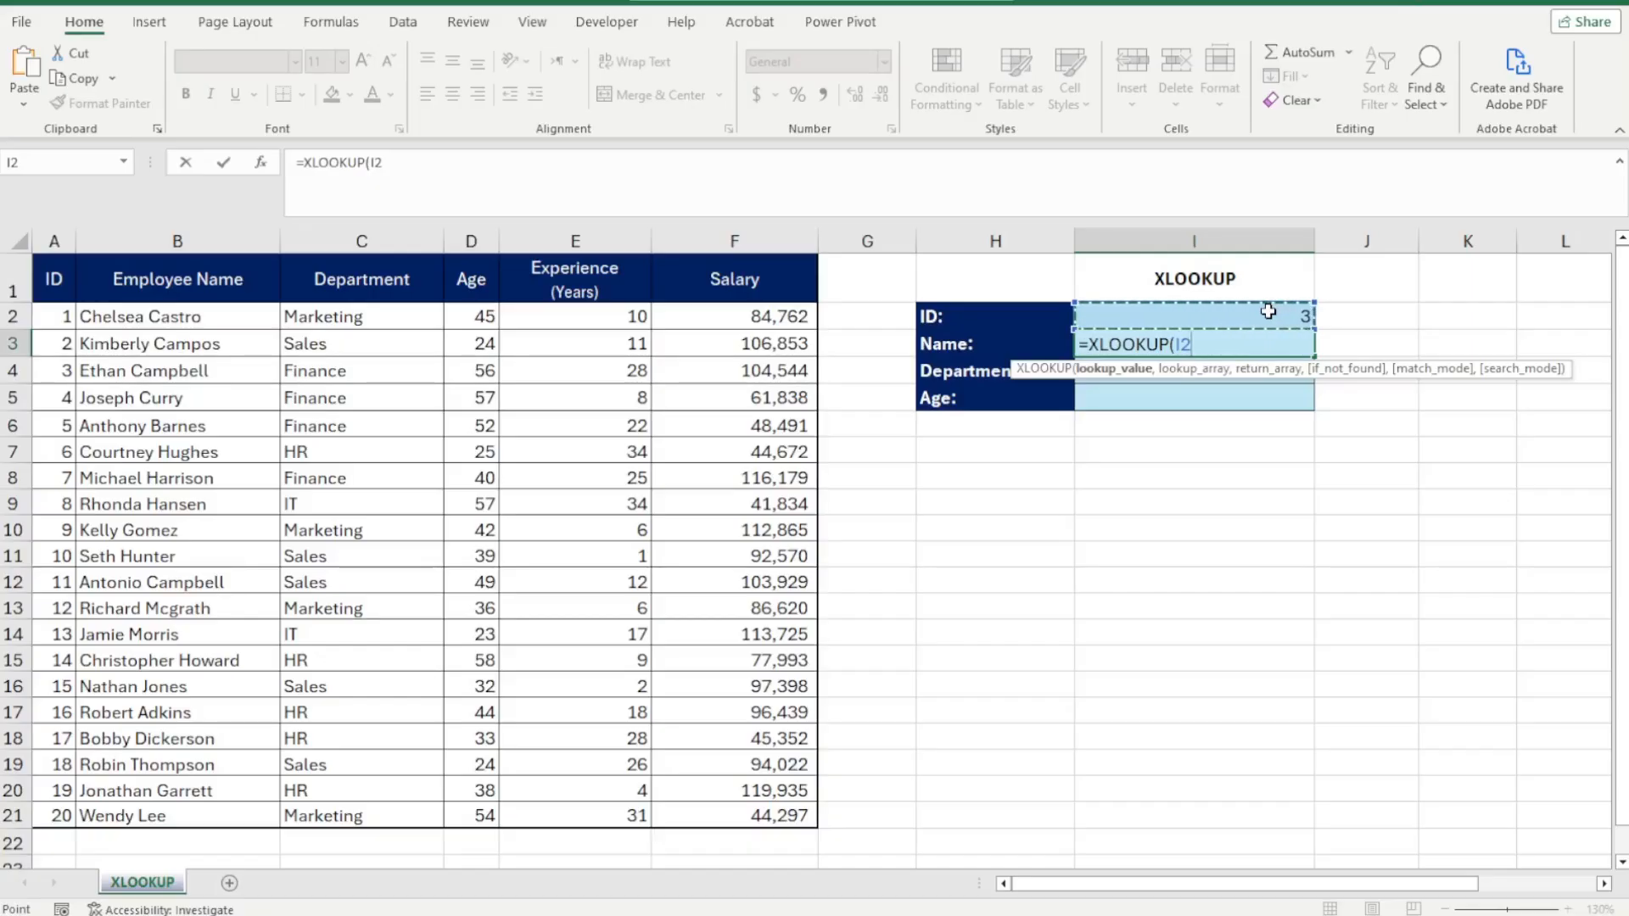
type(",")
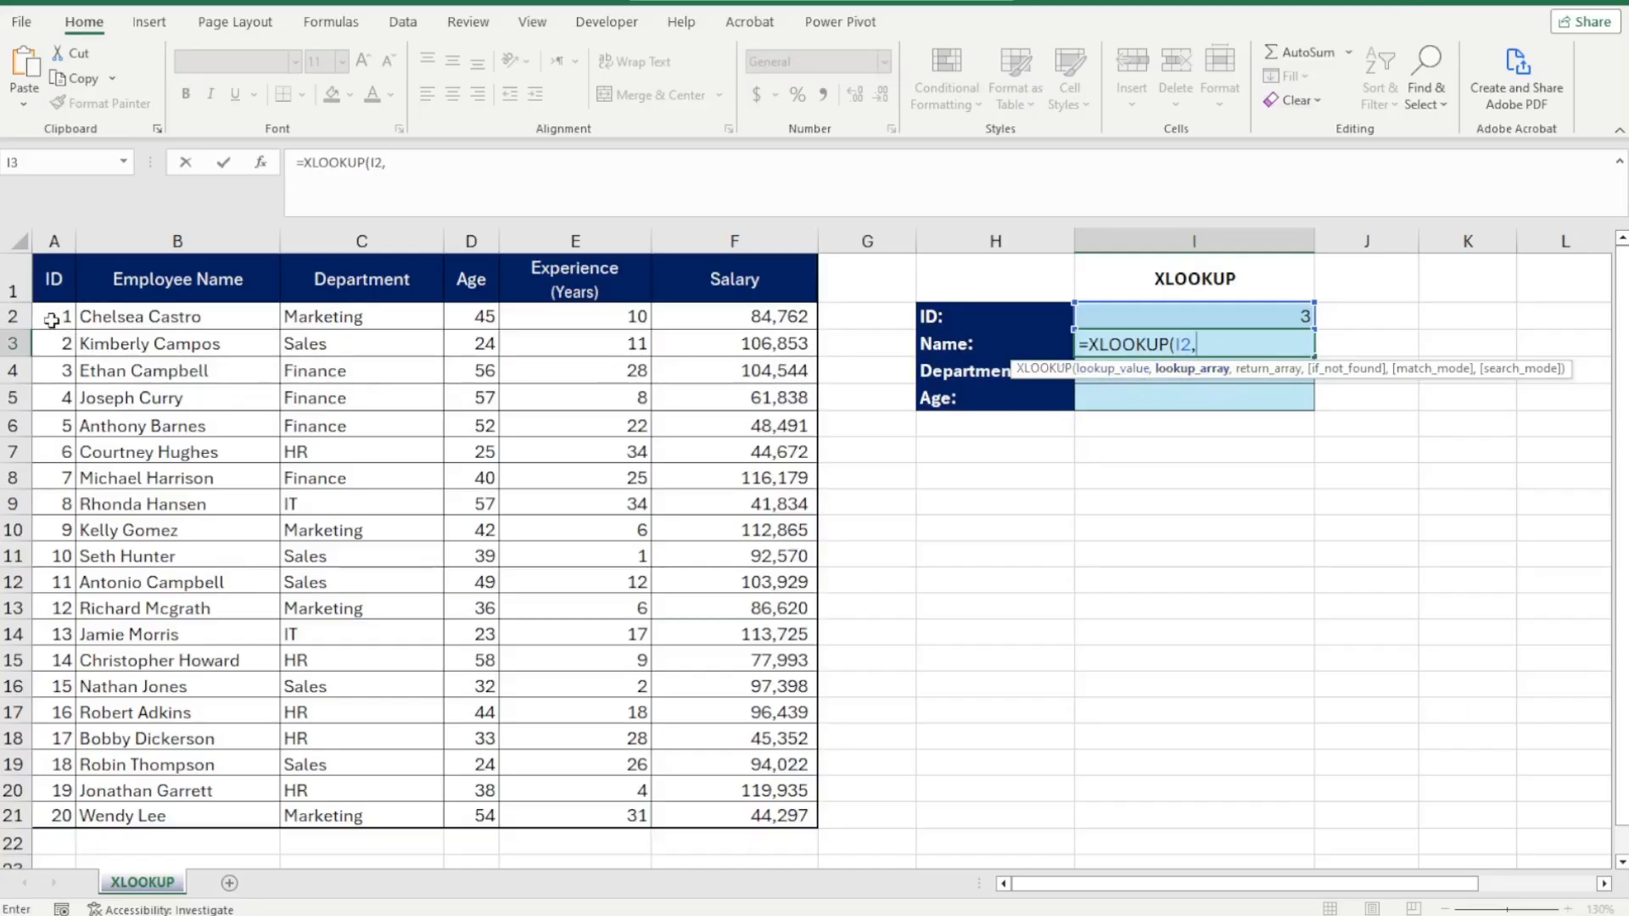
Complete the formula in I3 with A2:A21 as the lookup array and B2:B21 as the return array.
left_click_drag(53, 318, 47, 813)
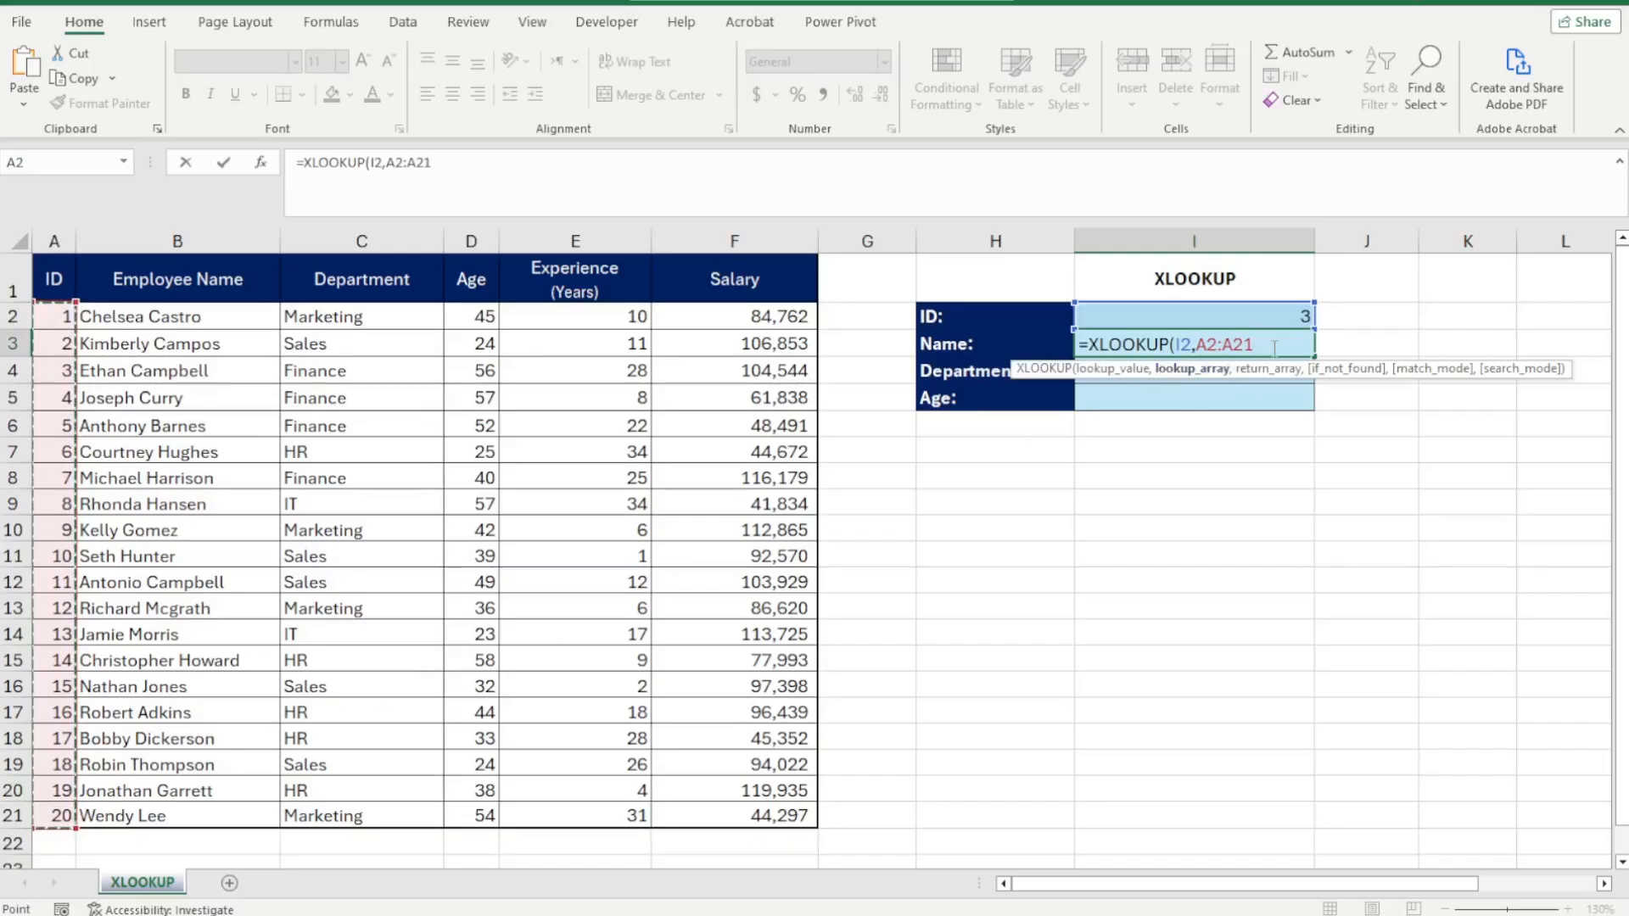
type(",")
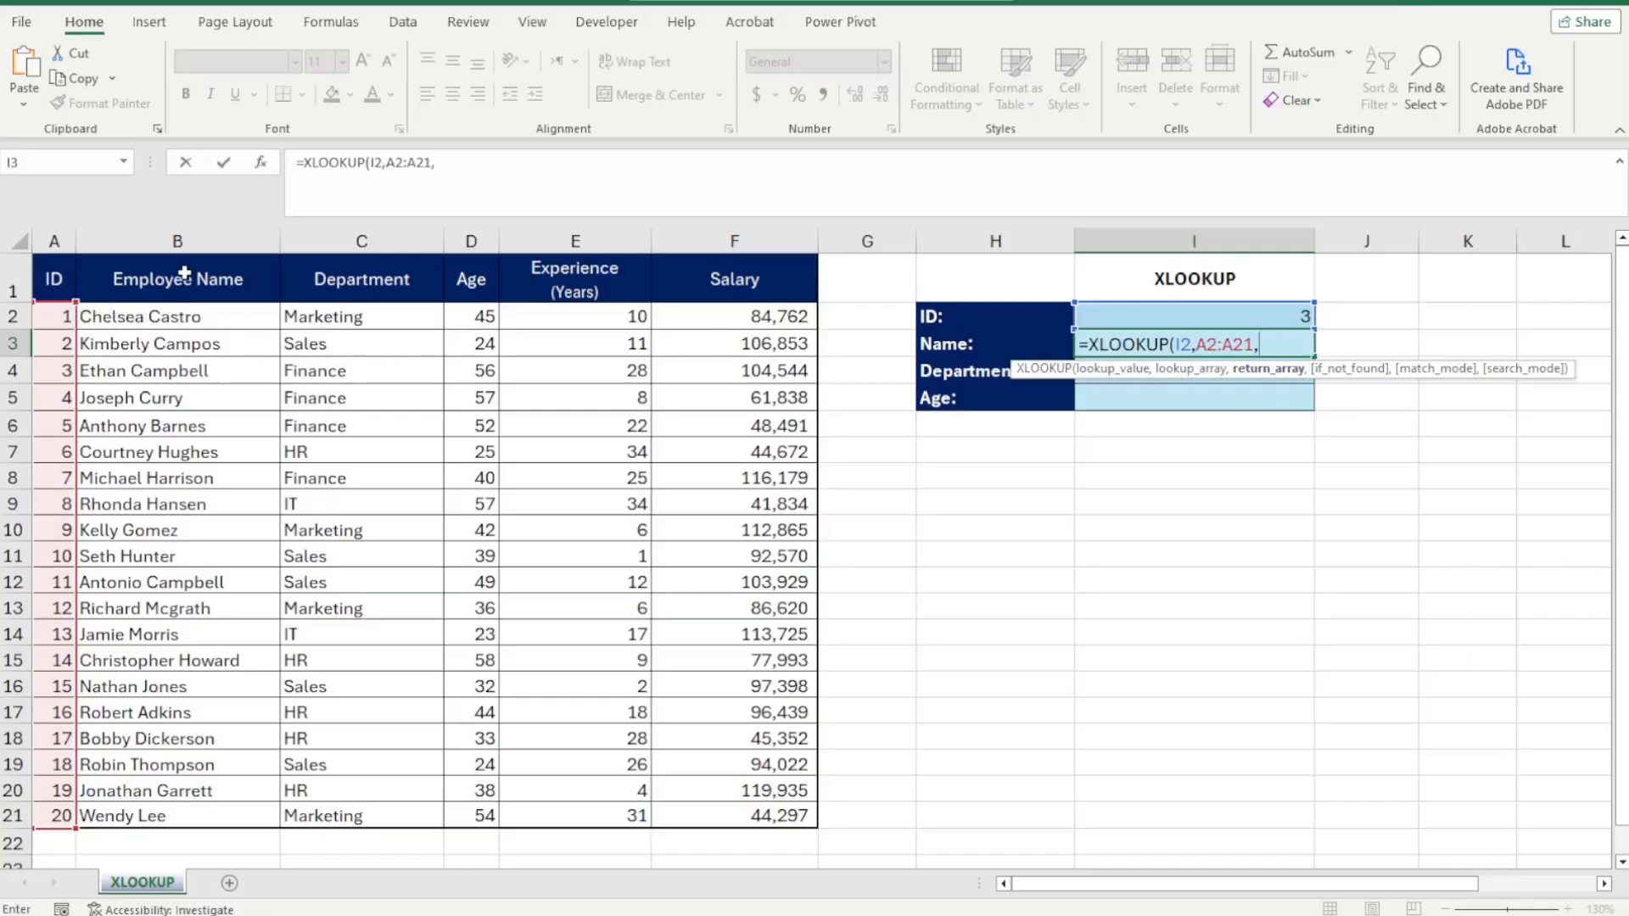
left_click(221, 328)
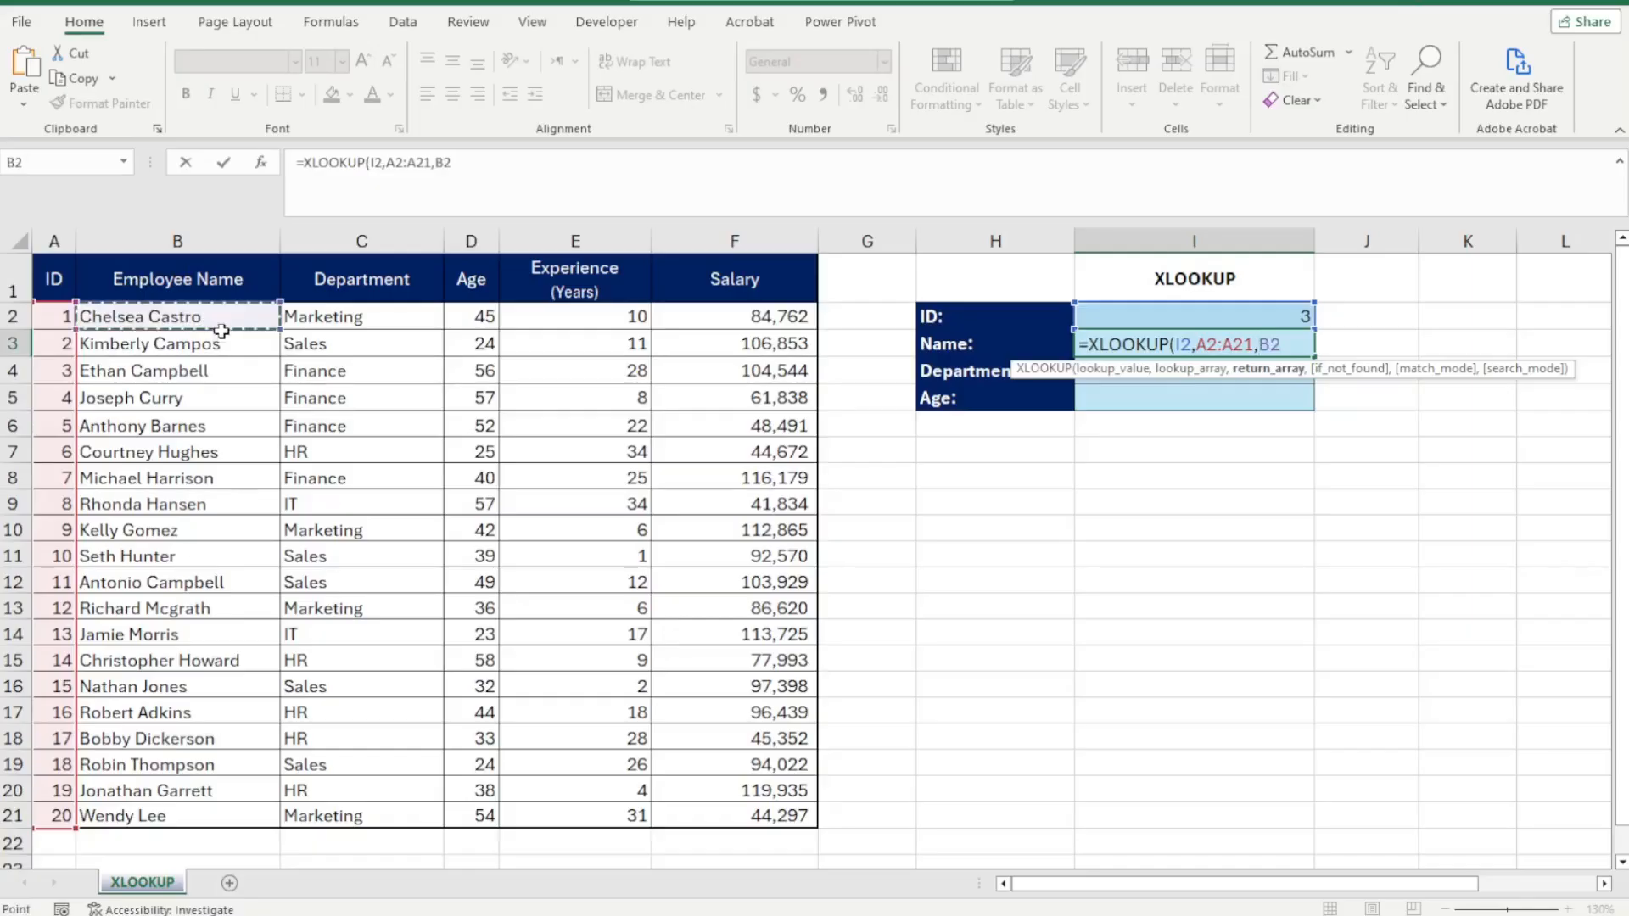
left_click_drag(221, 331, 239, 818)
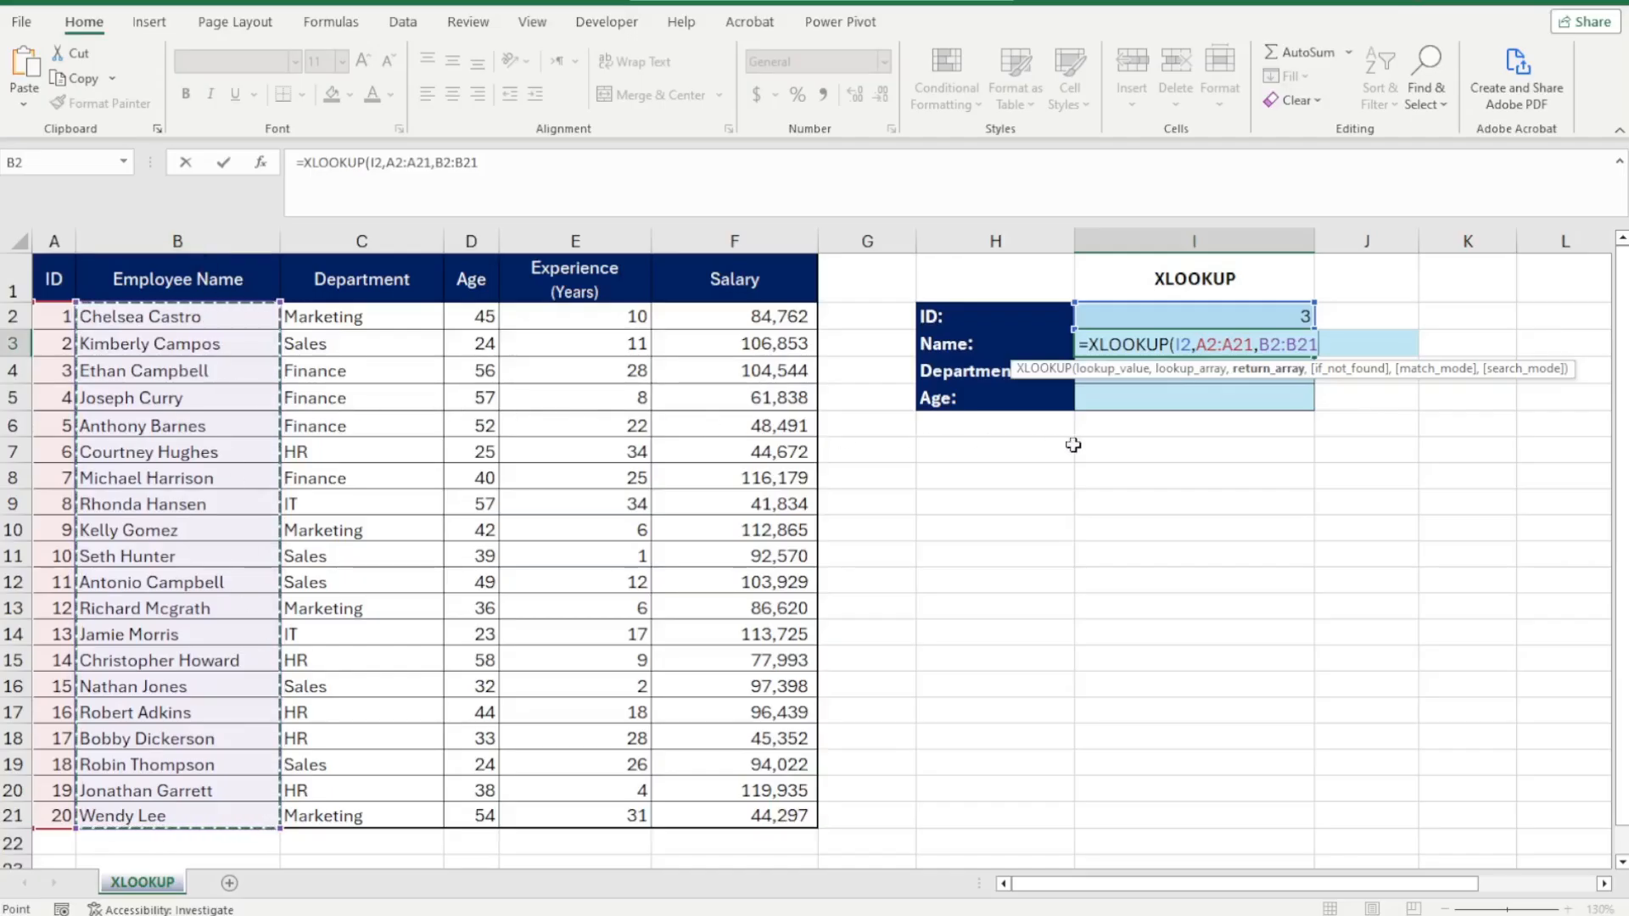
left_click_drag(1318, 343, 1260, 343)
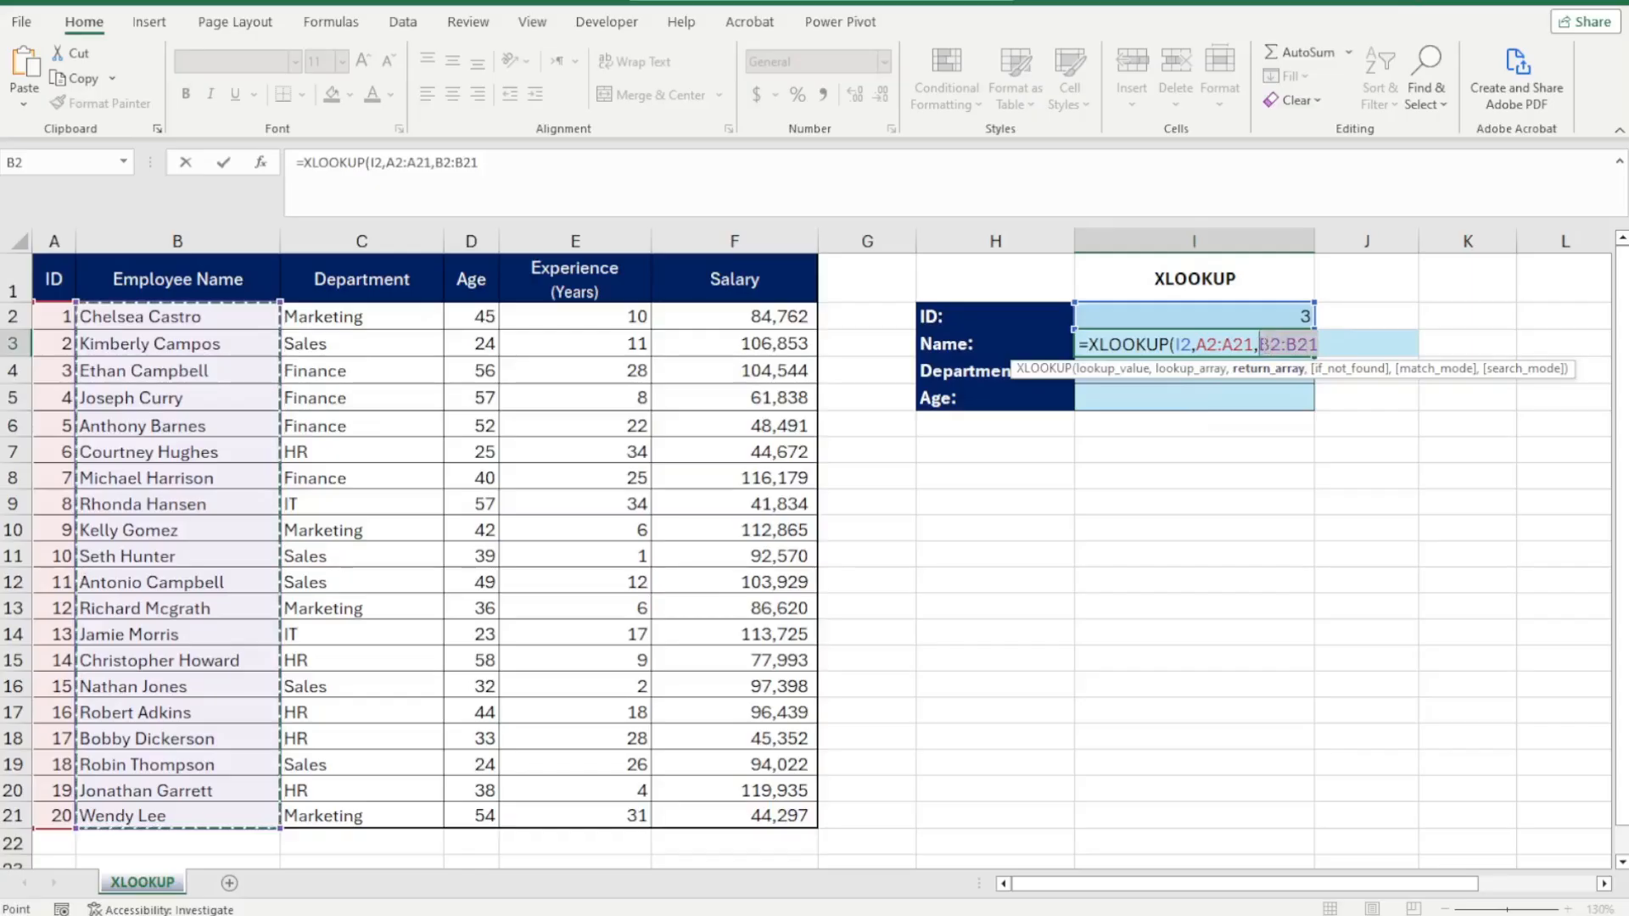
left_click(1321, 345)
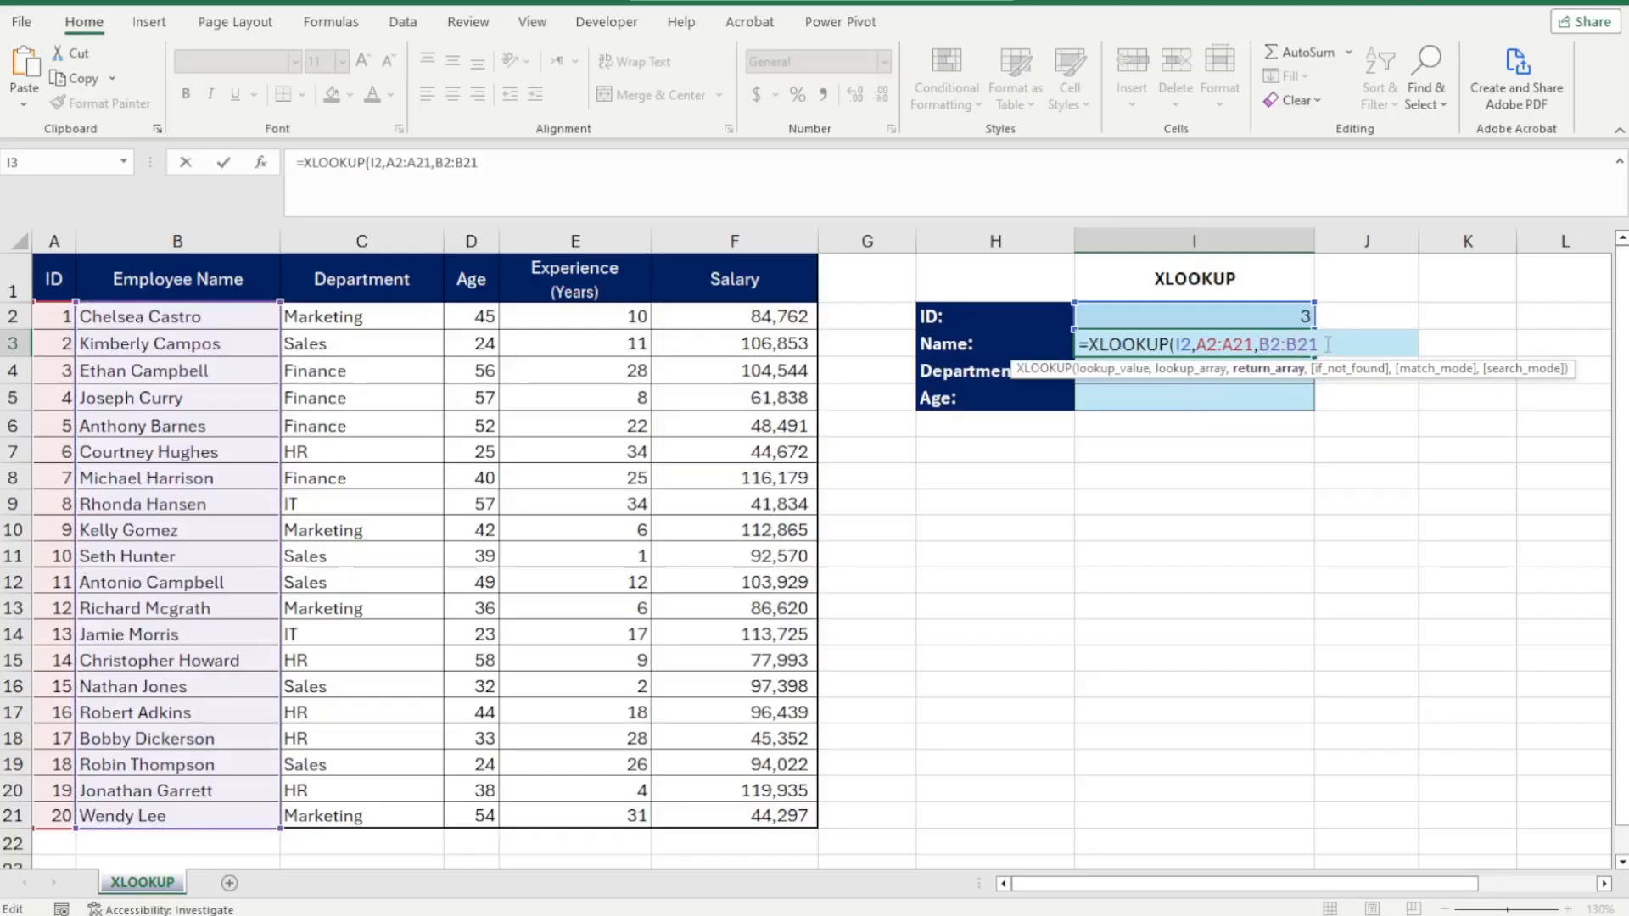
type(",")
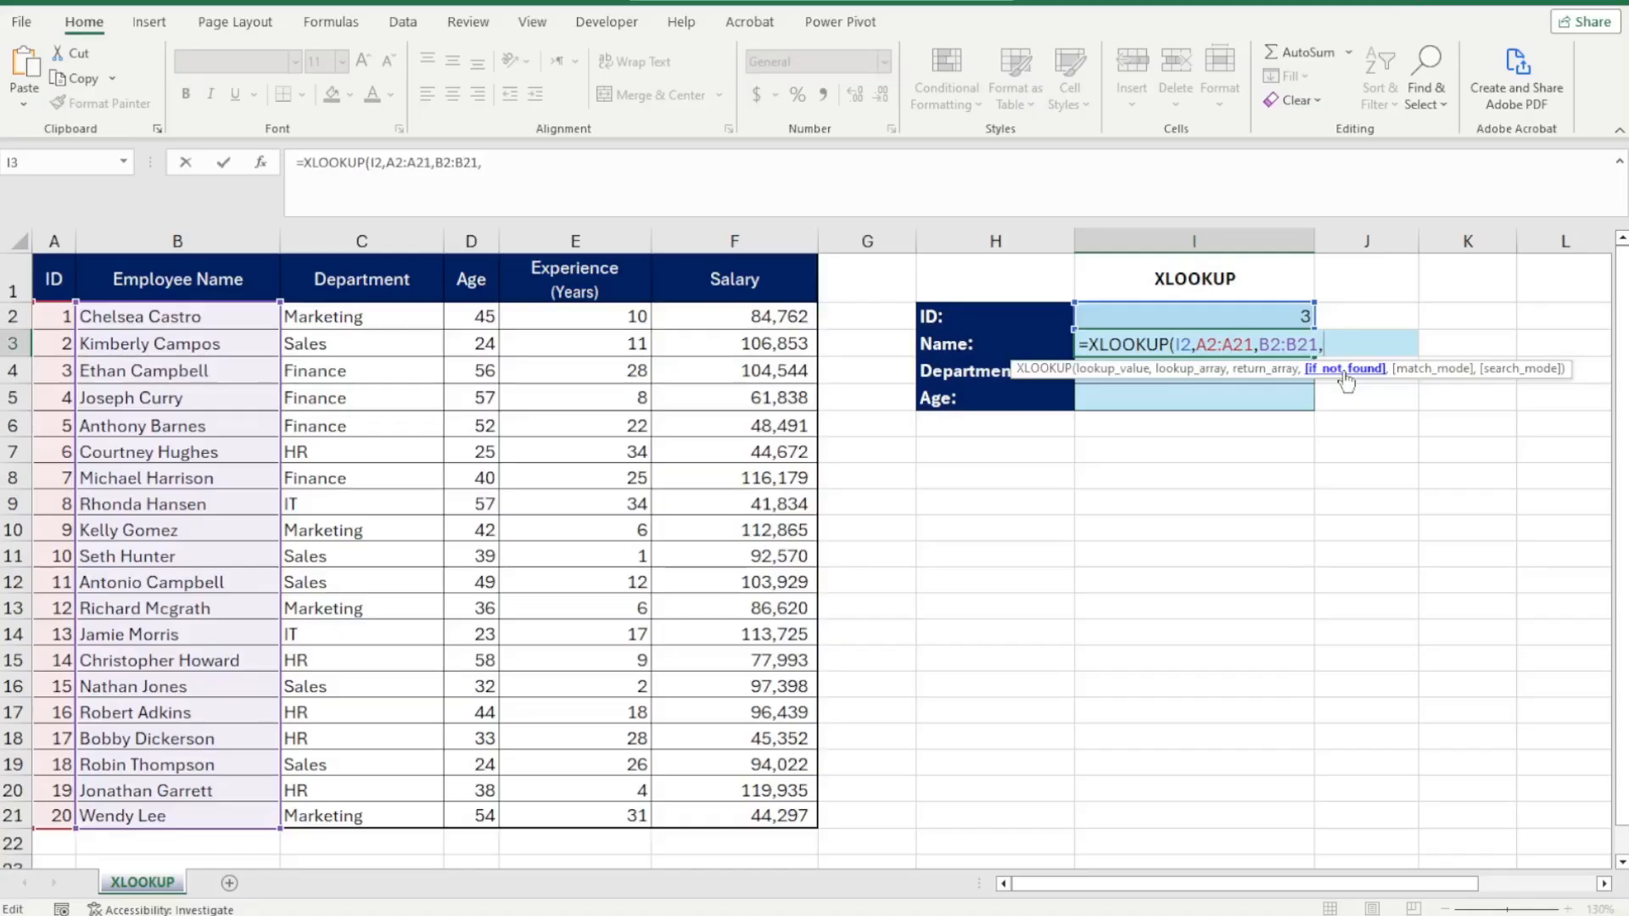
key("BackSpace")
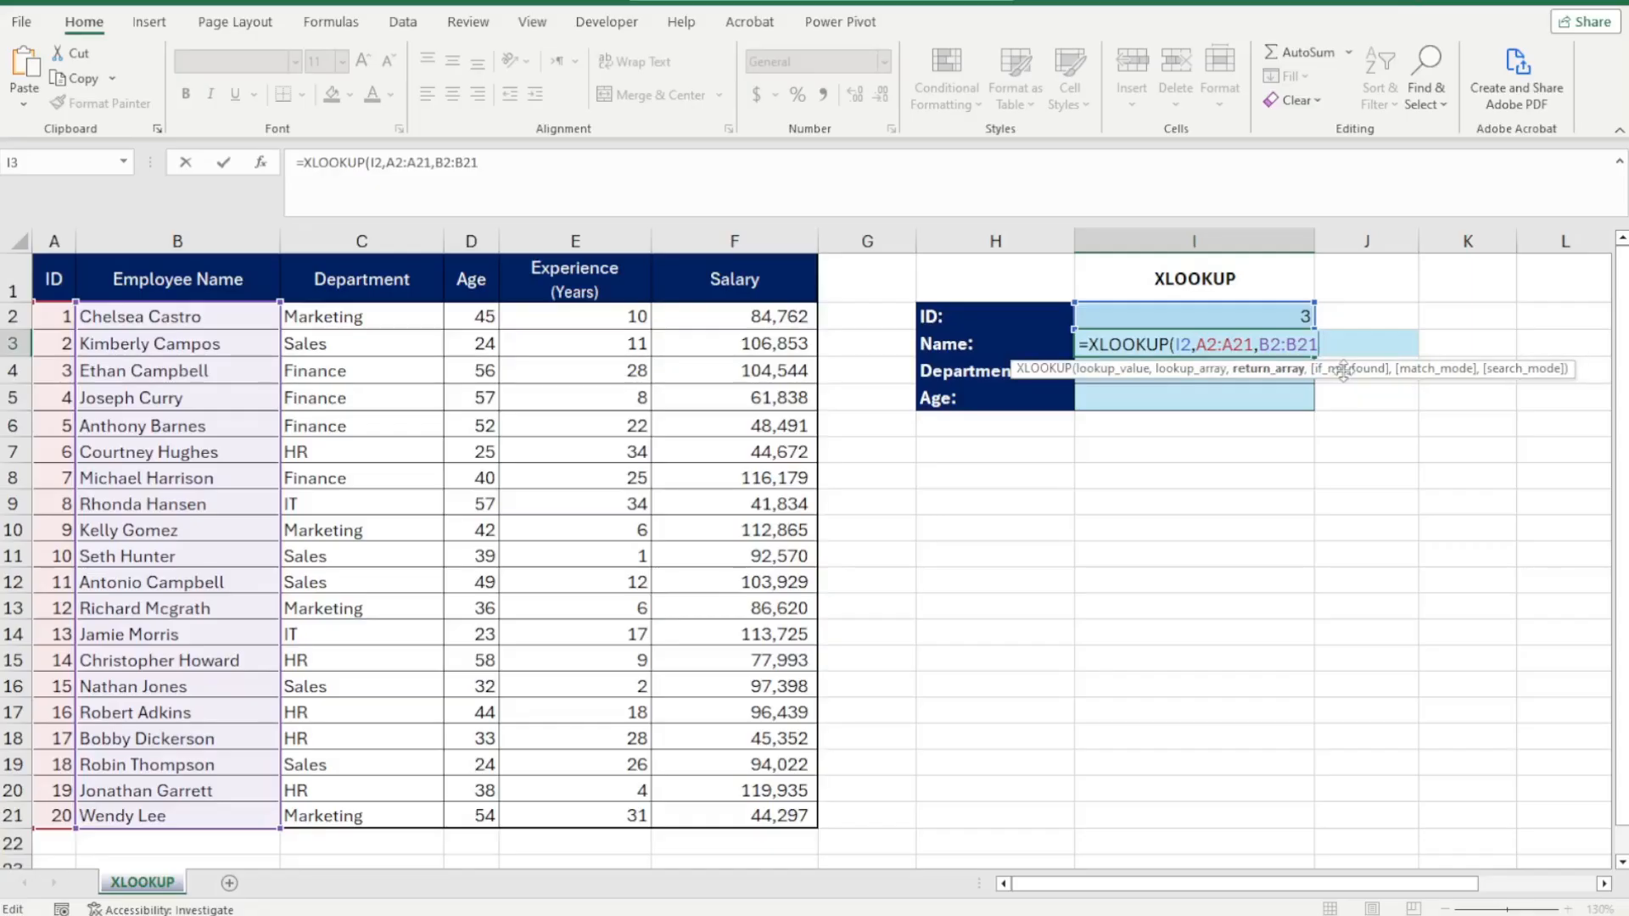
key("Return")
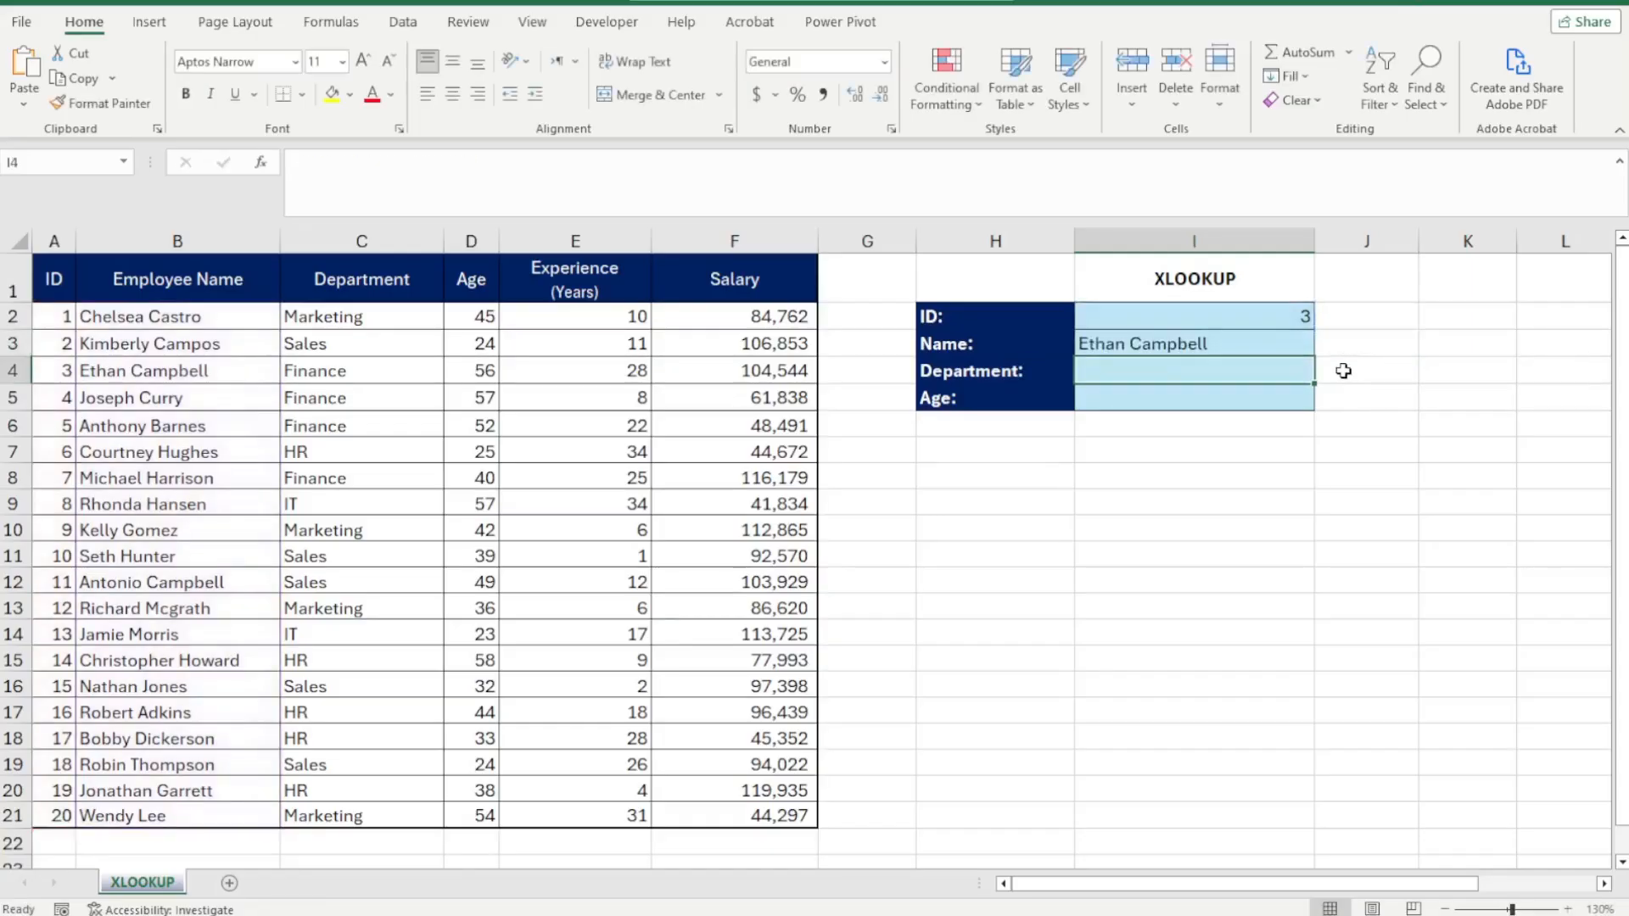
Review the arguments of the XLOOKUP formula in I3 without changing it.
double_click(1264, 344)
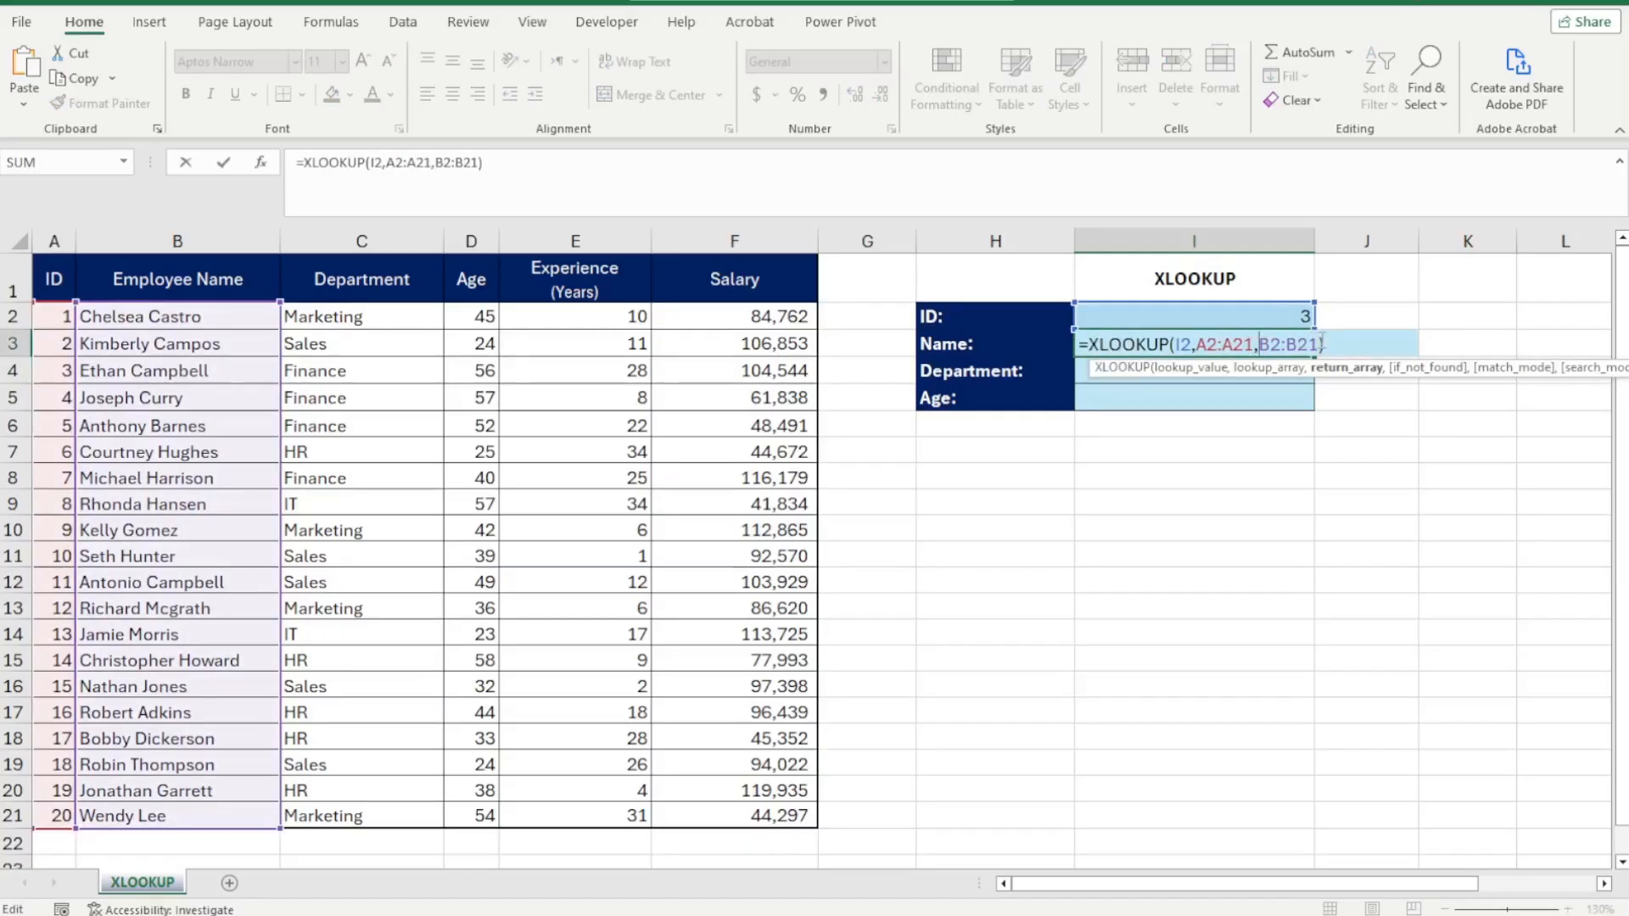
left_click(1349, 347)
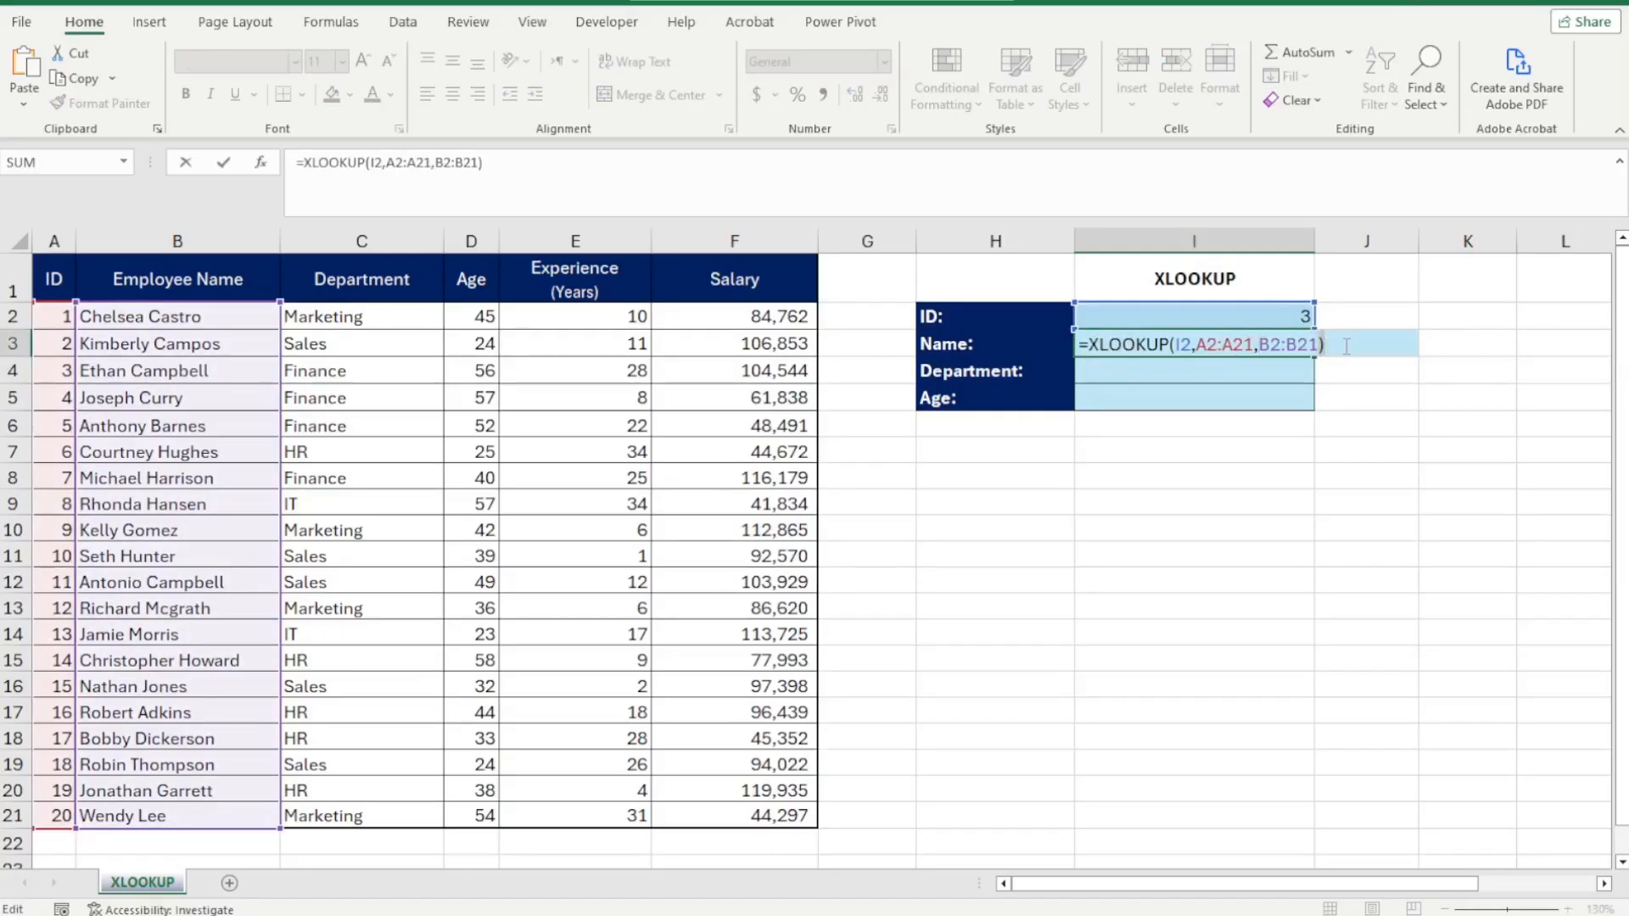
key("ctrl+Return")
Test the name lookup by entering ID 5 and ID 1 in cell I2.
left_click(1280, 318)
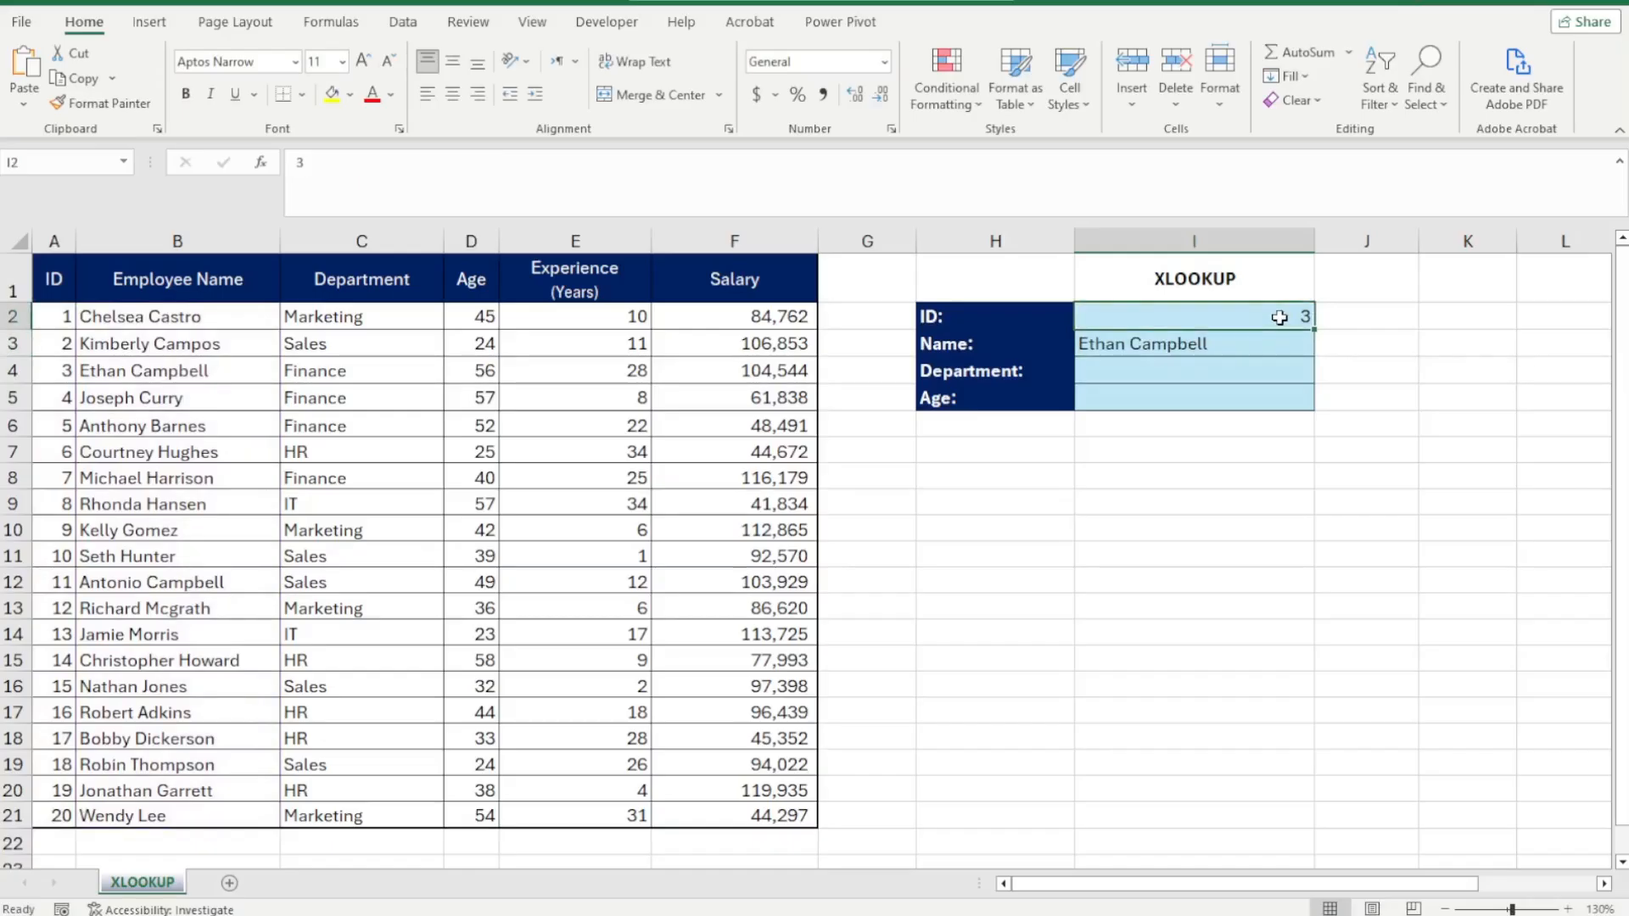
type("5")
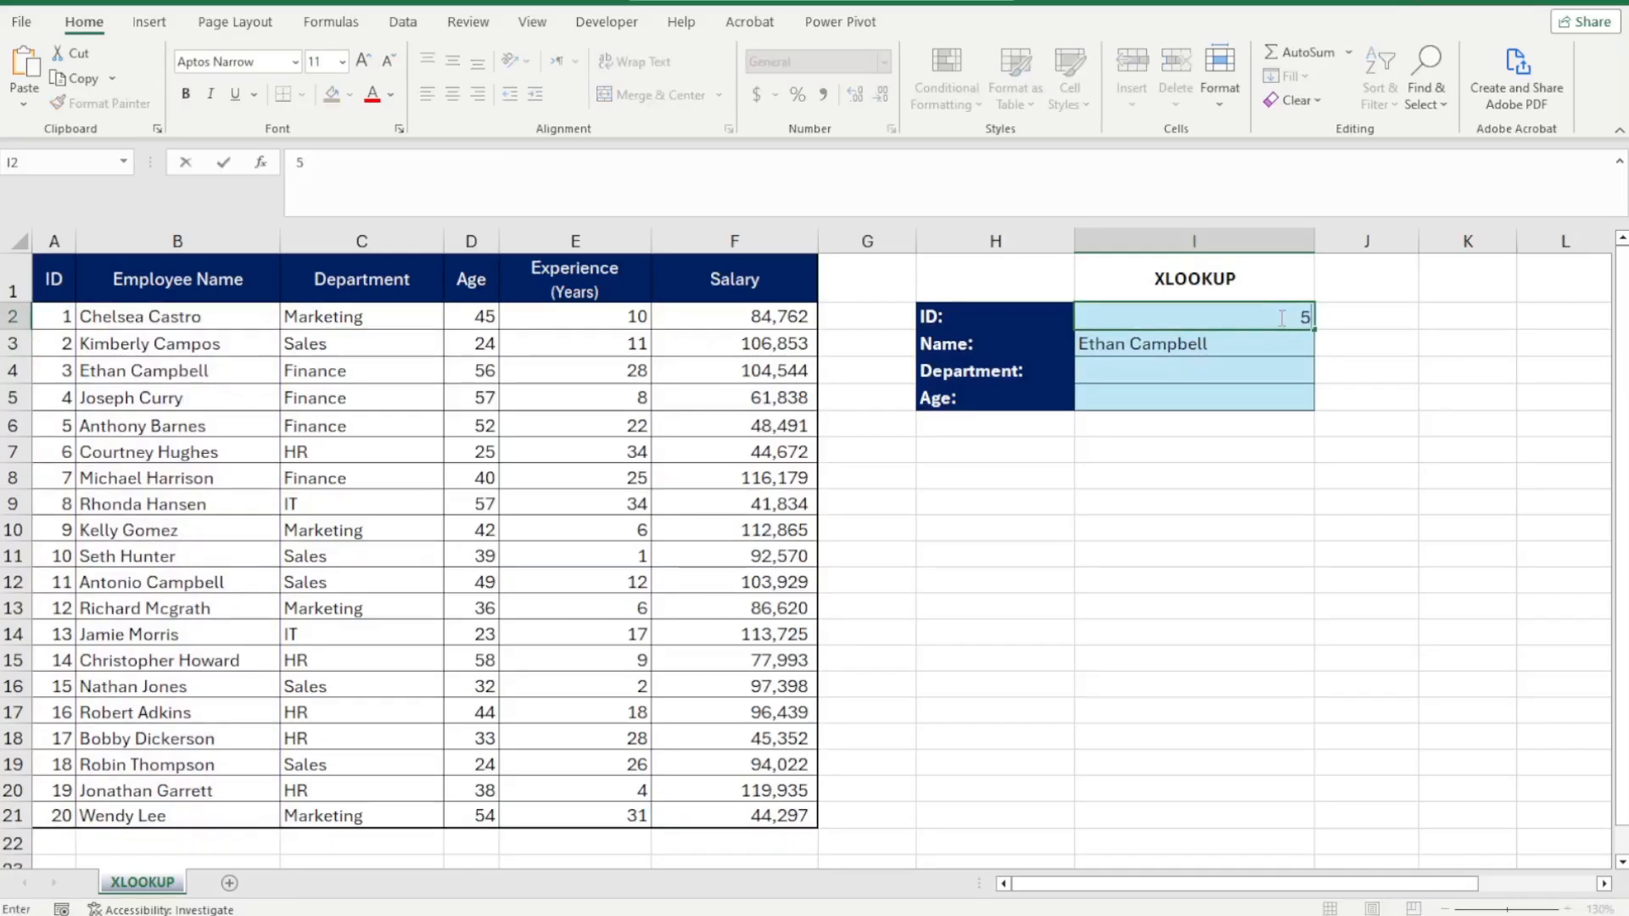
key("Return")
left_click(1280, 318)
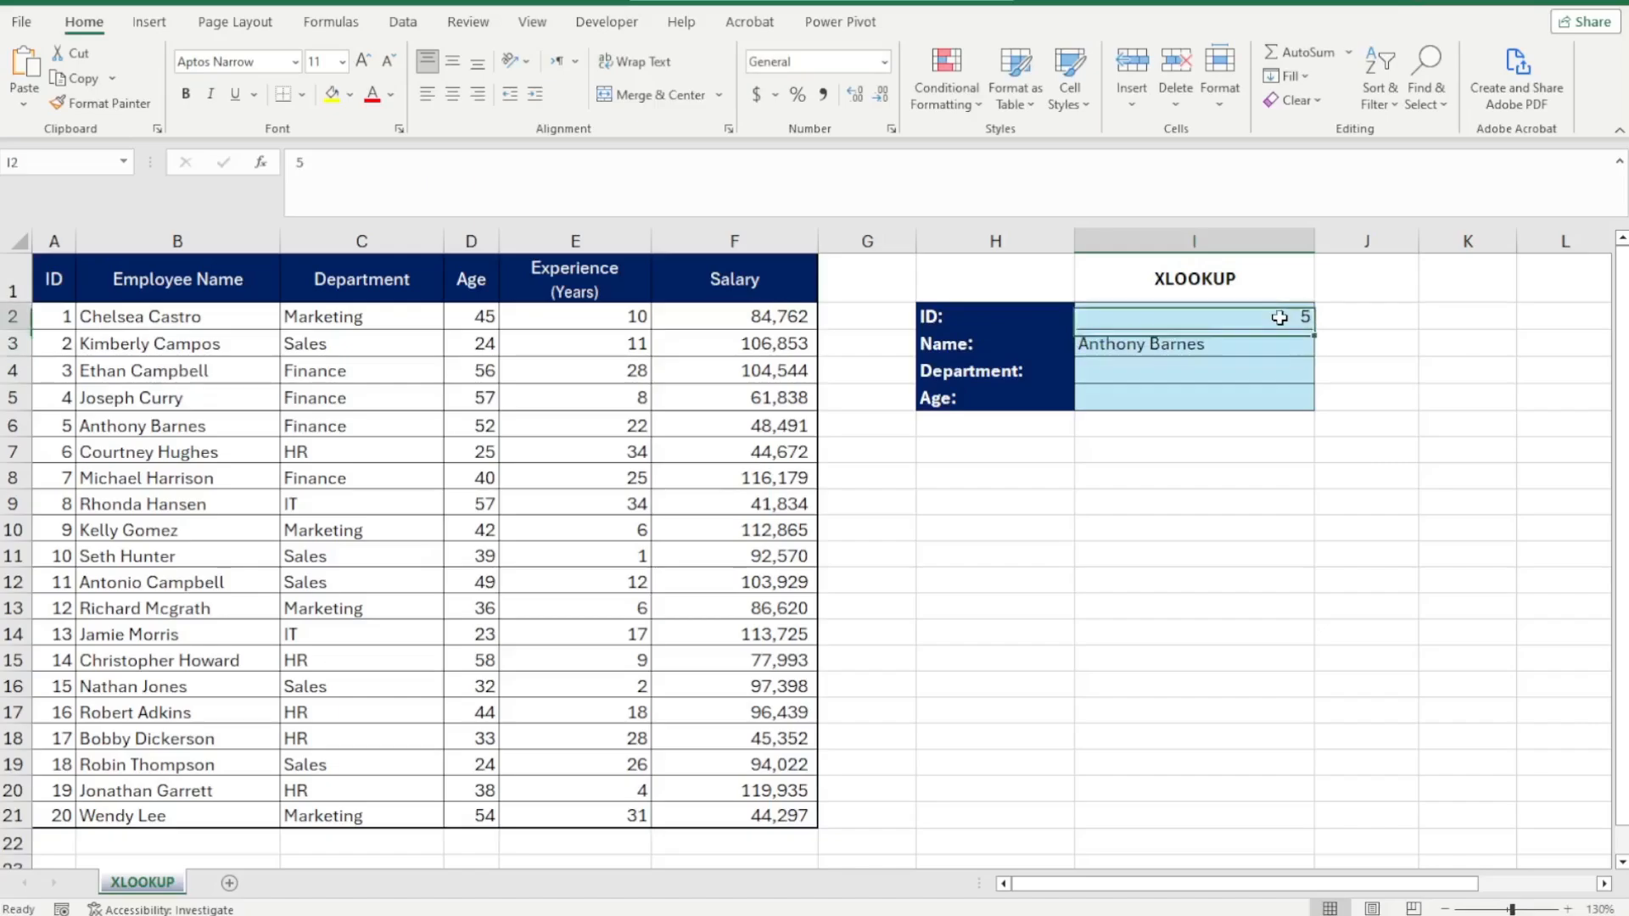
type("1")
key("Return")
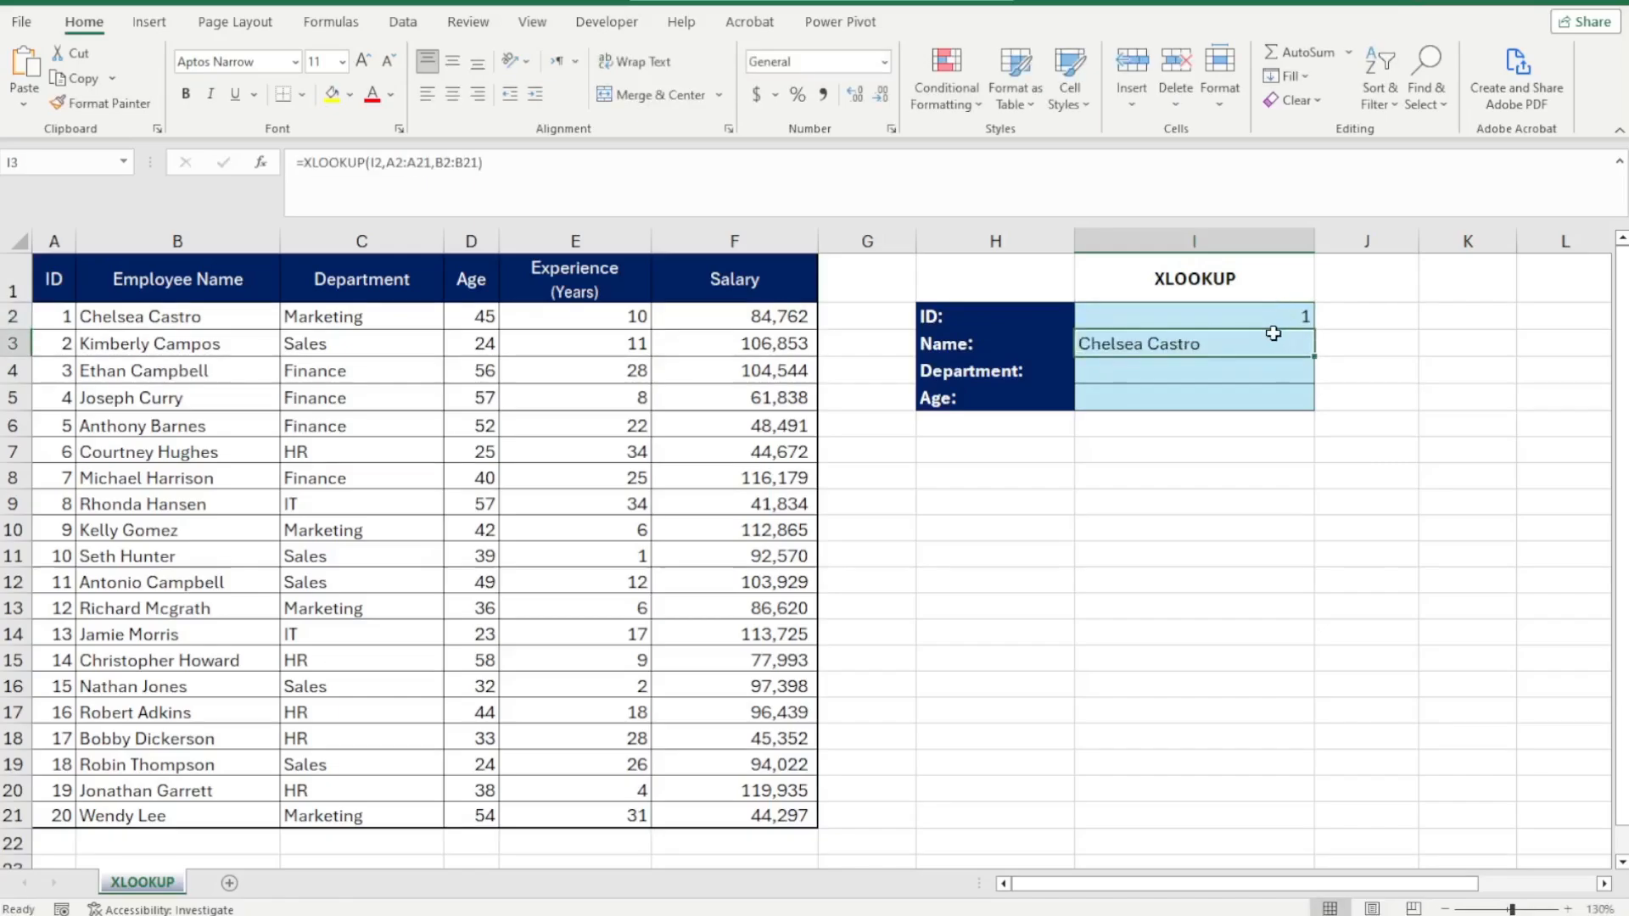
Add "None" as the if_not_found argument of the XLOOKUP formula in I3.
double_click(1244, 345)
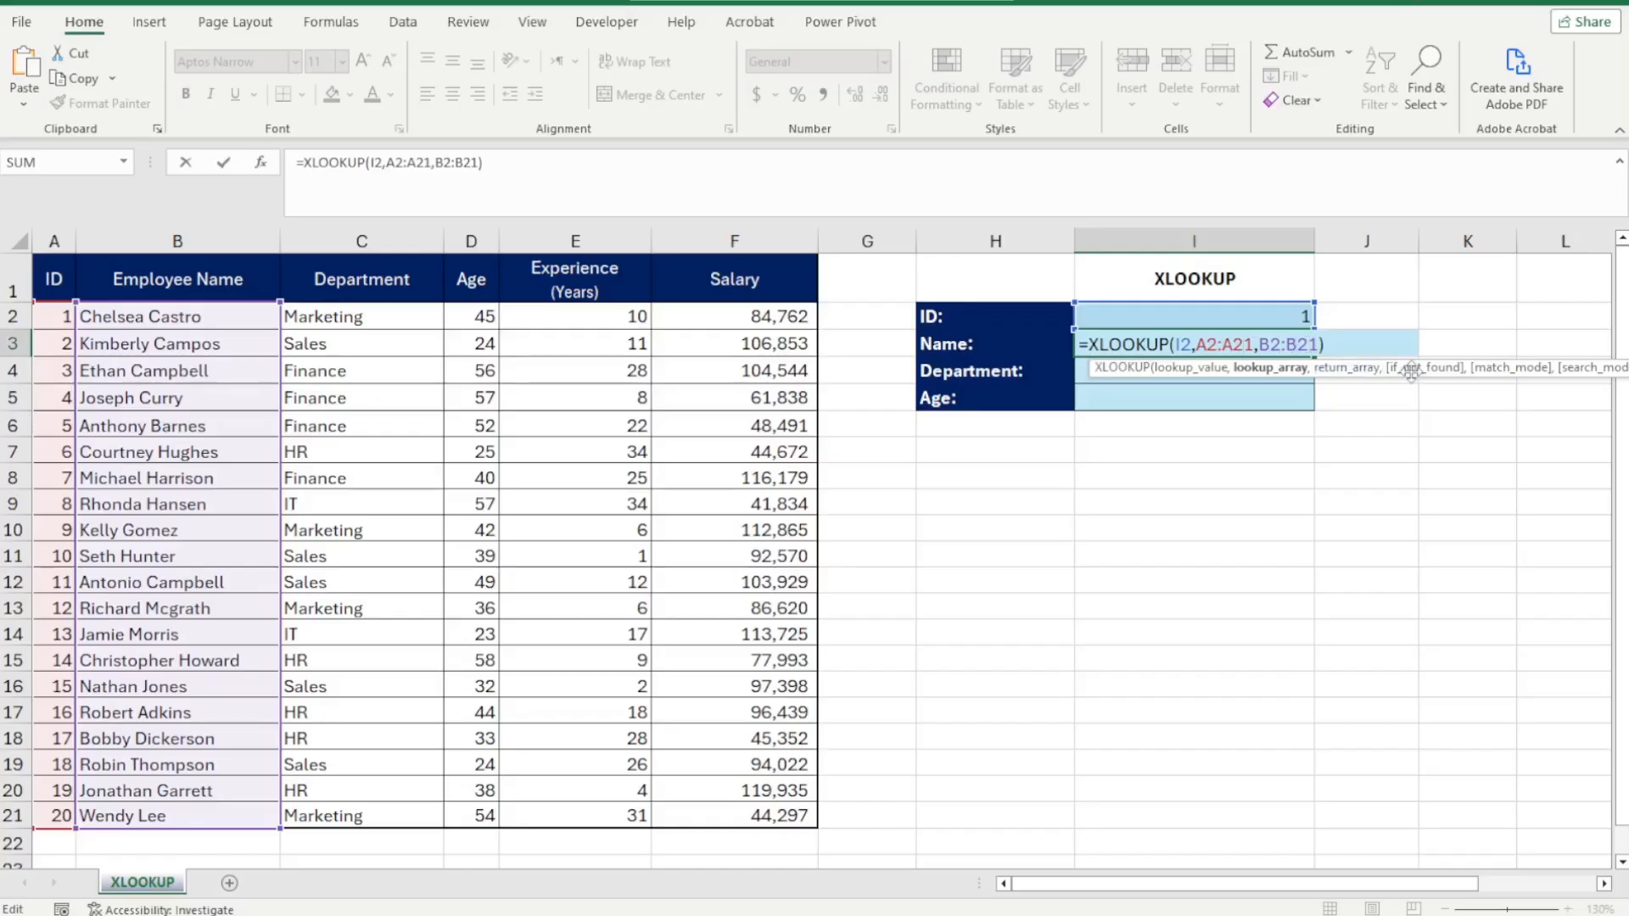
left_click(1321, 345)
type(",")
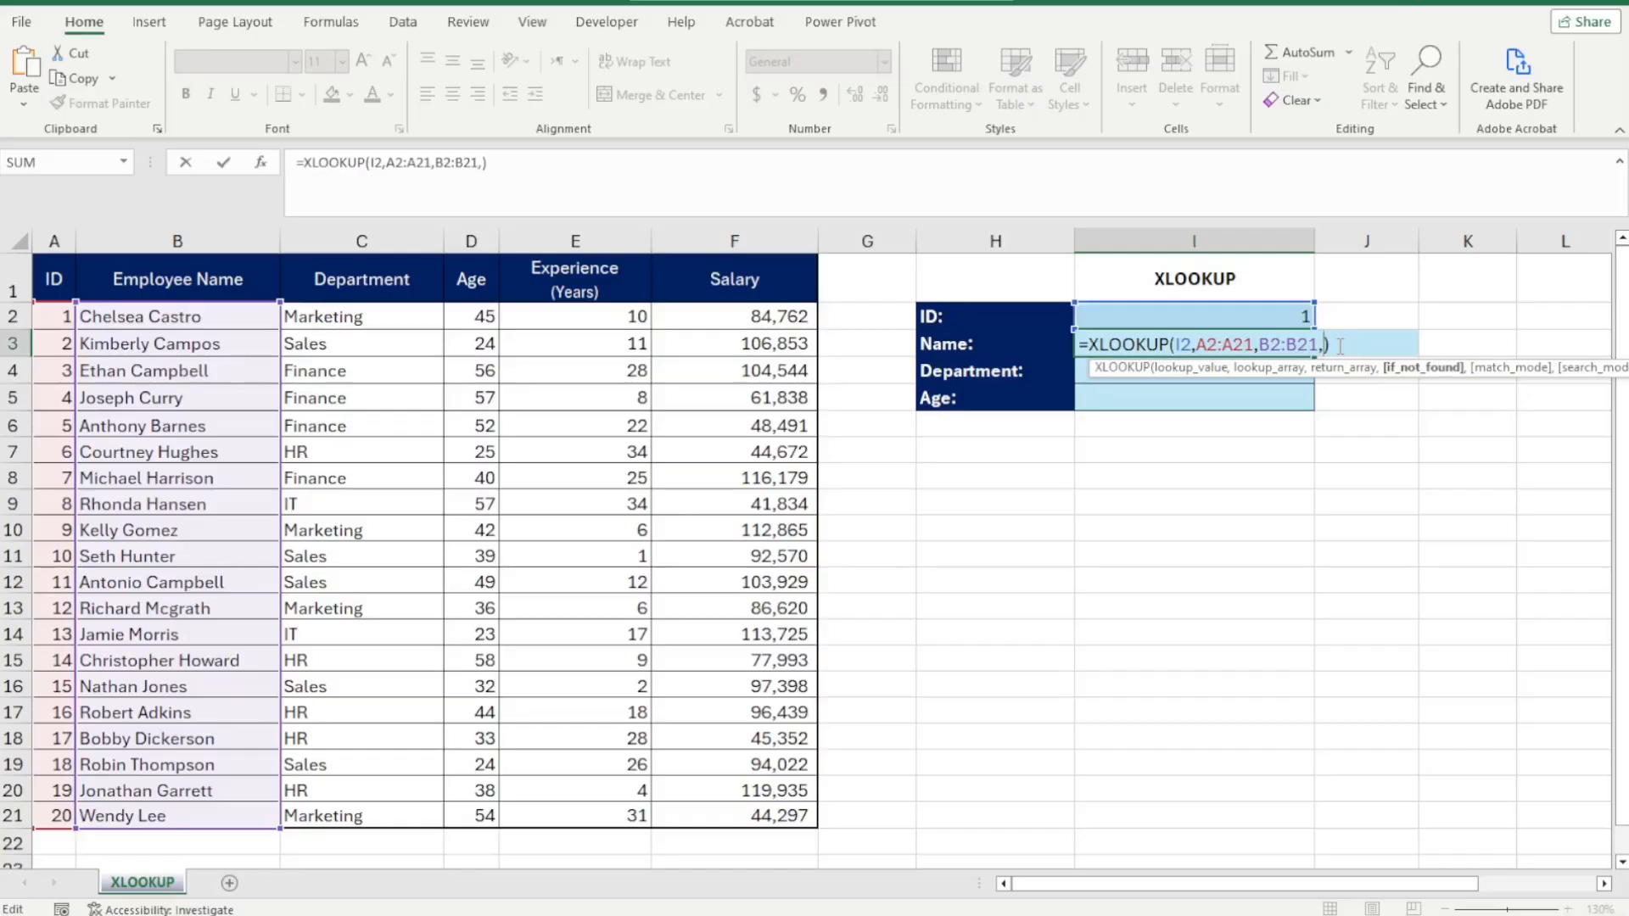
type("\"None\"")
key("Return")
Set the ID in I2 to 55 to test the formula's not-found case.
left_click(1299, 314)
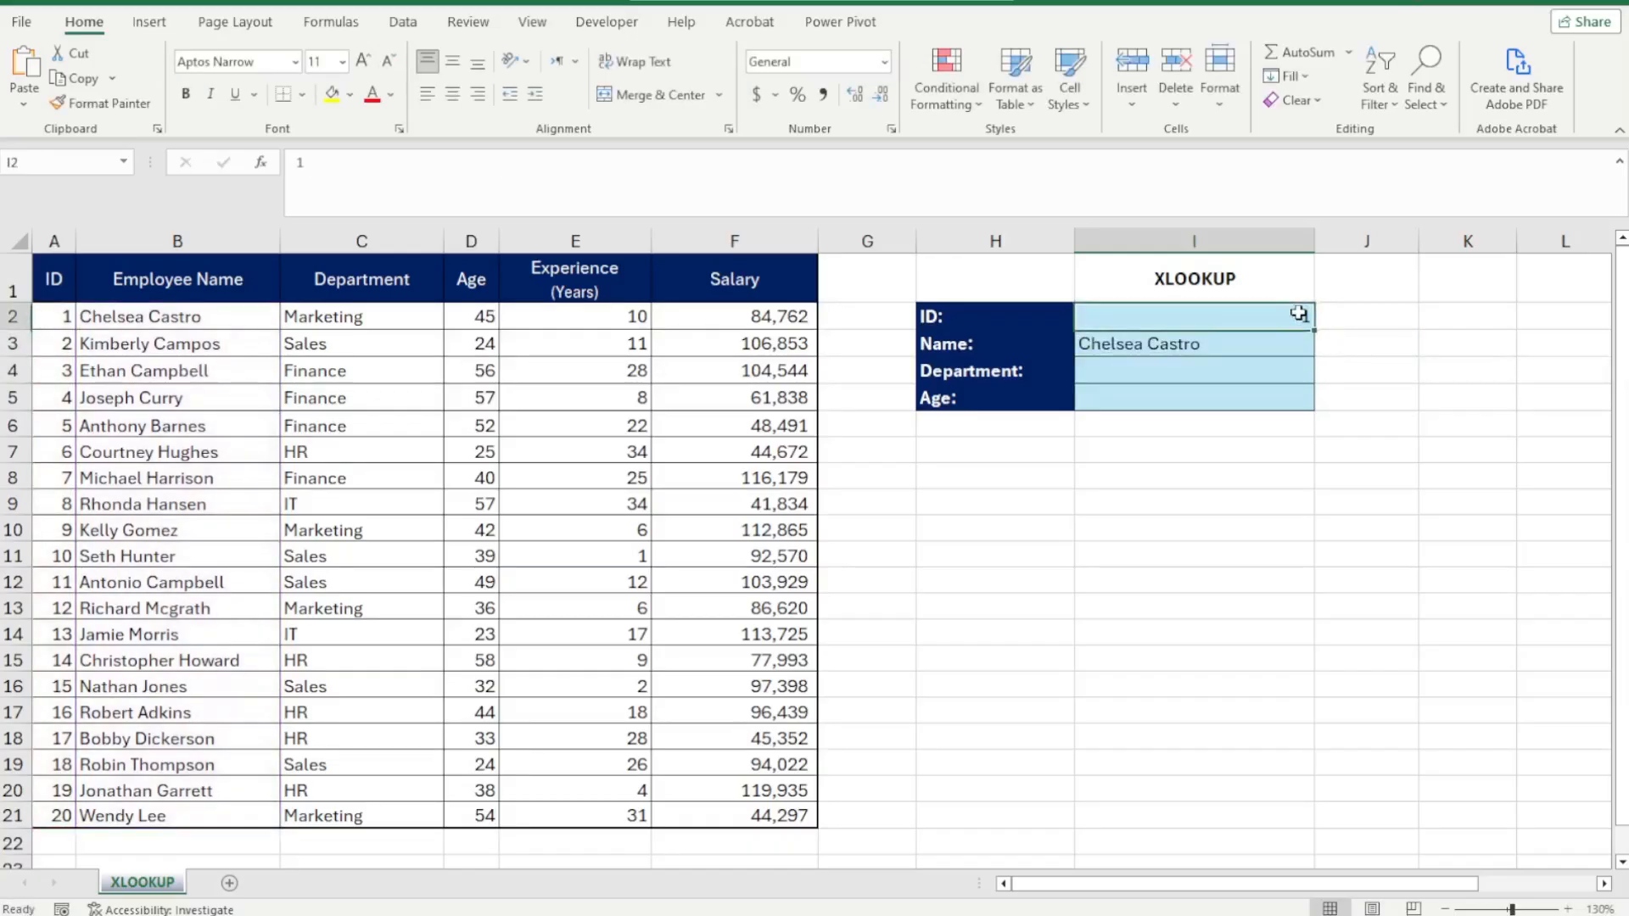
type("55")
key("Return")
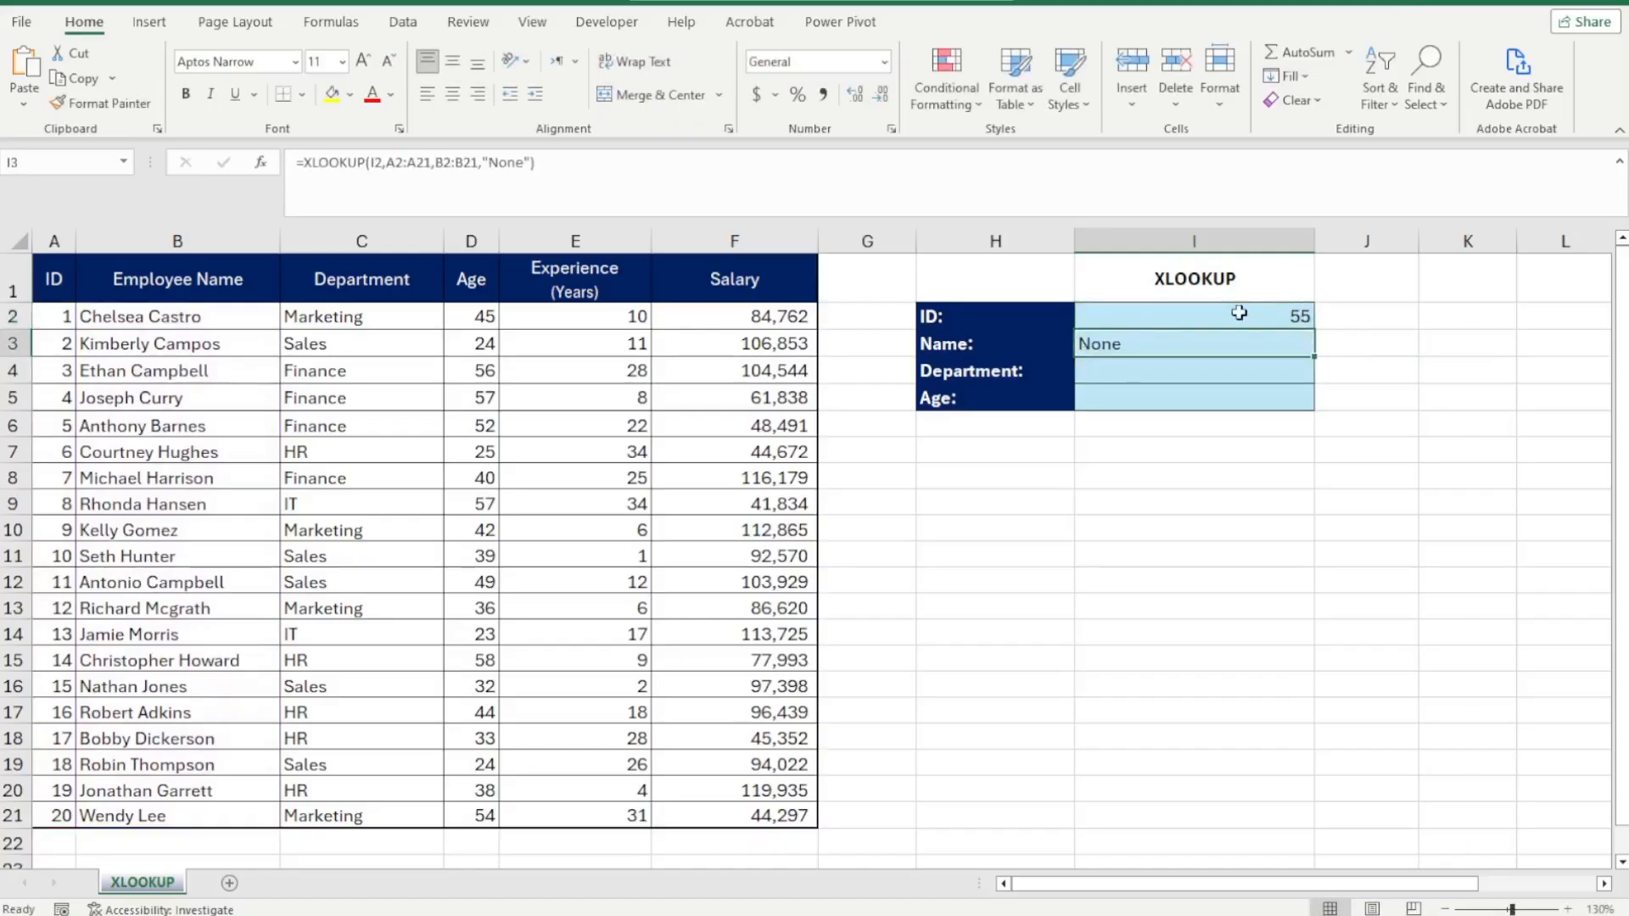
double_click(1281, 317)
double_click(1282, 317)
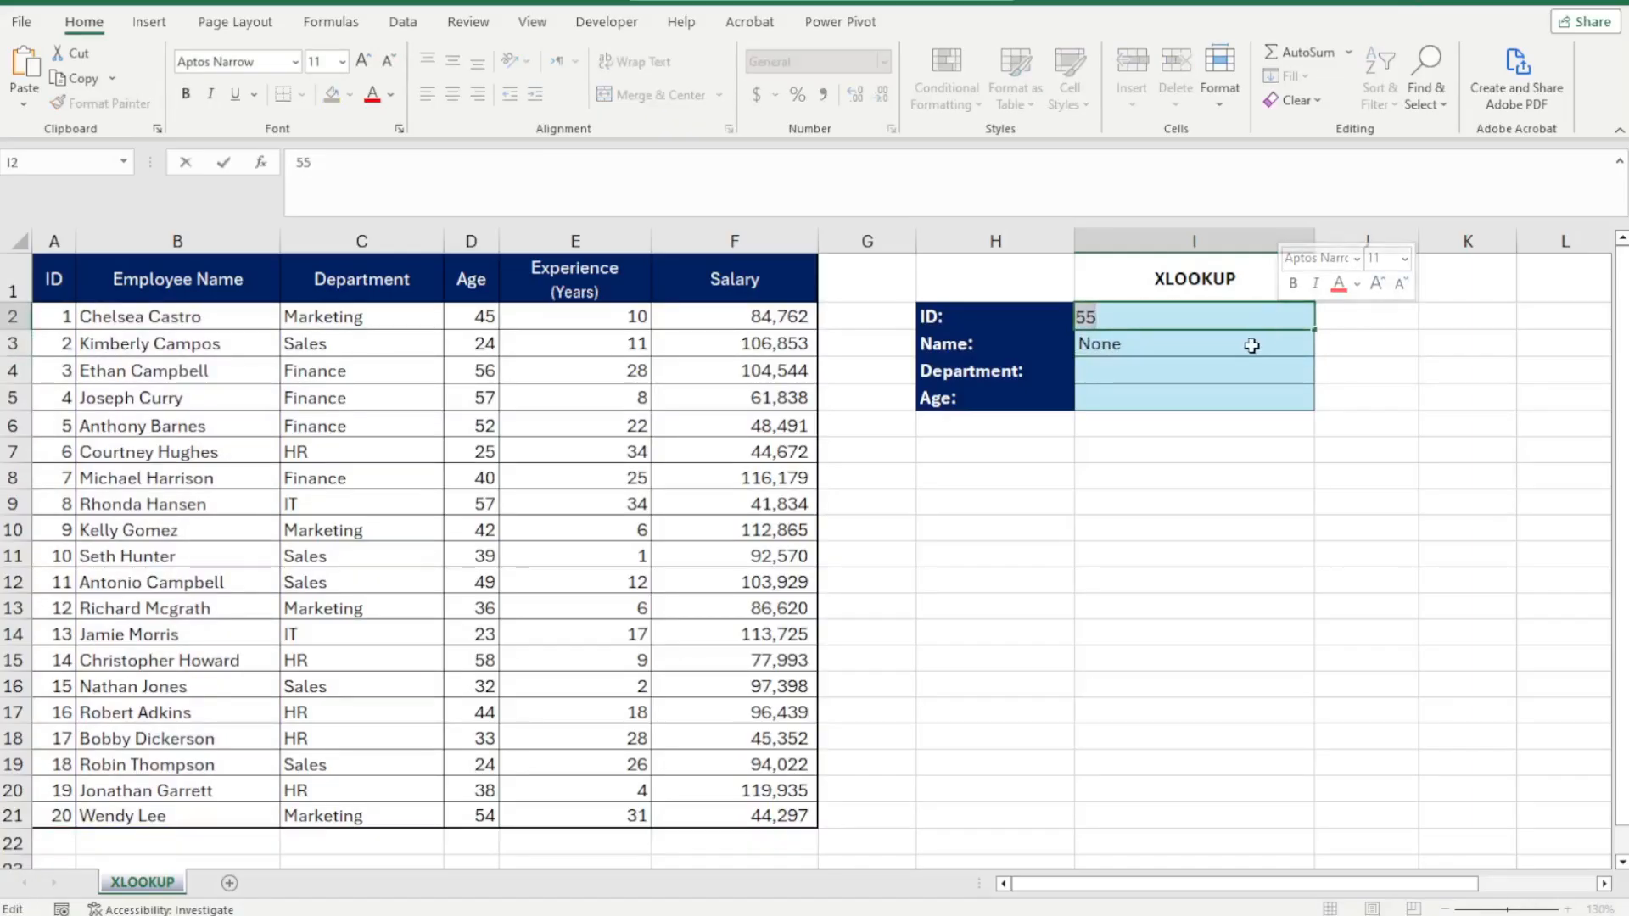
Add 0 (exact match) as the match_mode argument of the XLOOKUP formula in I3.
left_click(1252, 345)
double_click(1253, 345)
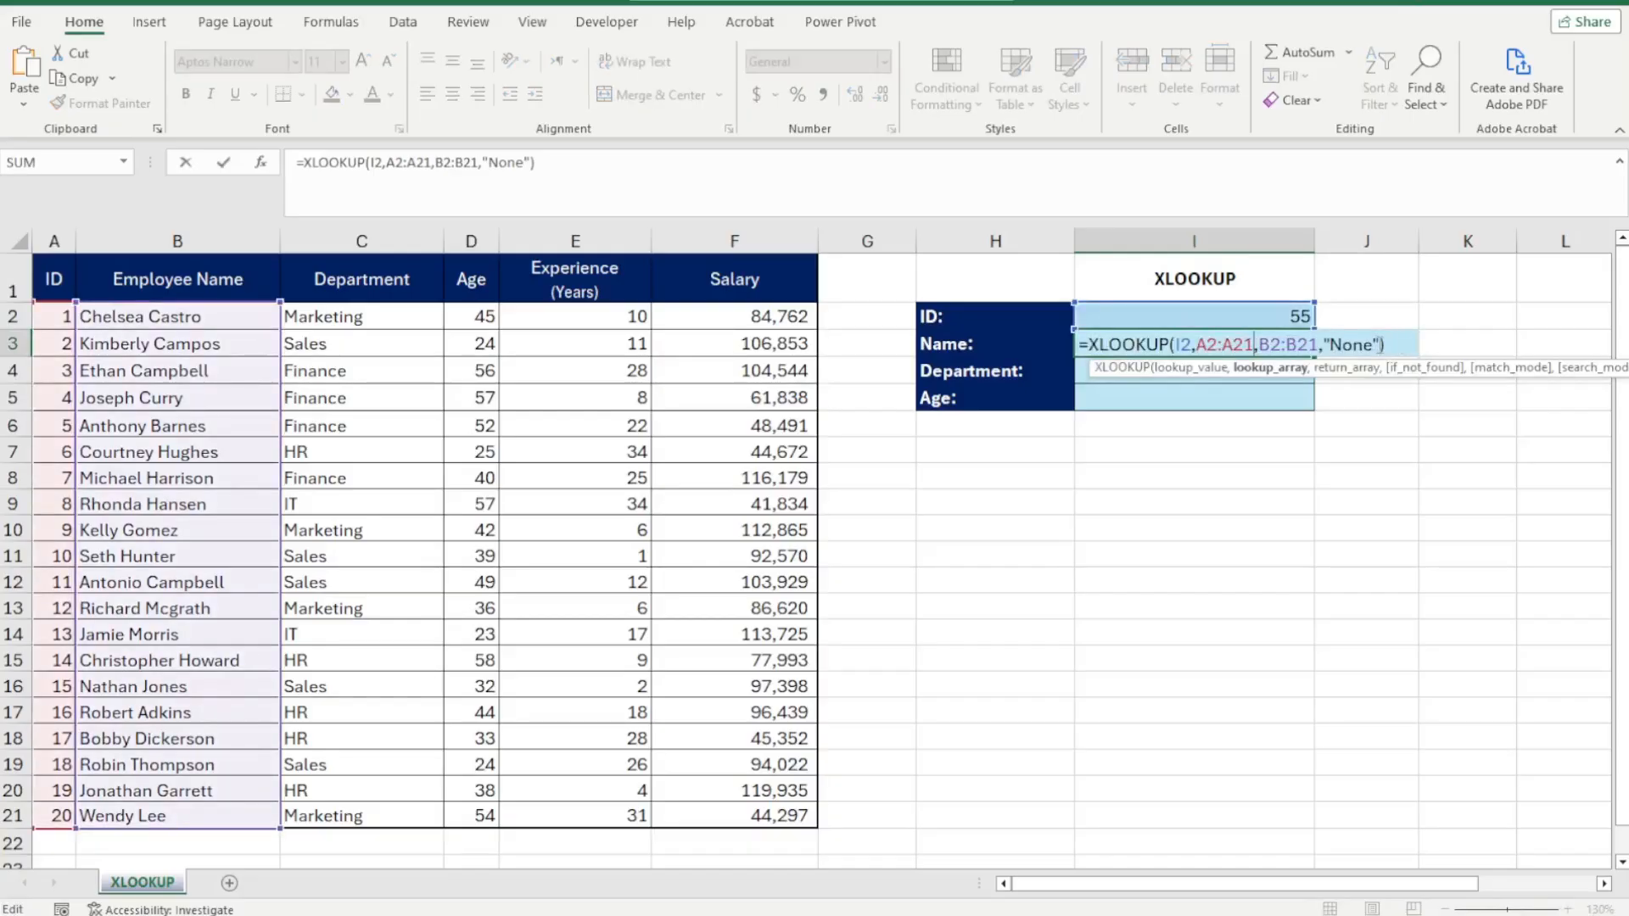
left_click(1383, 344)
type(",")
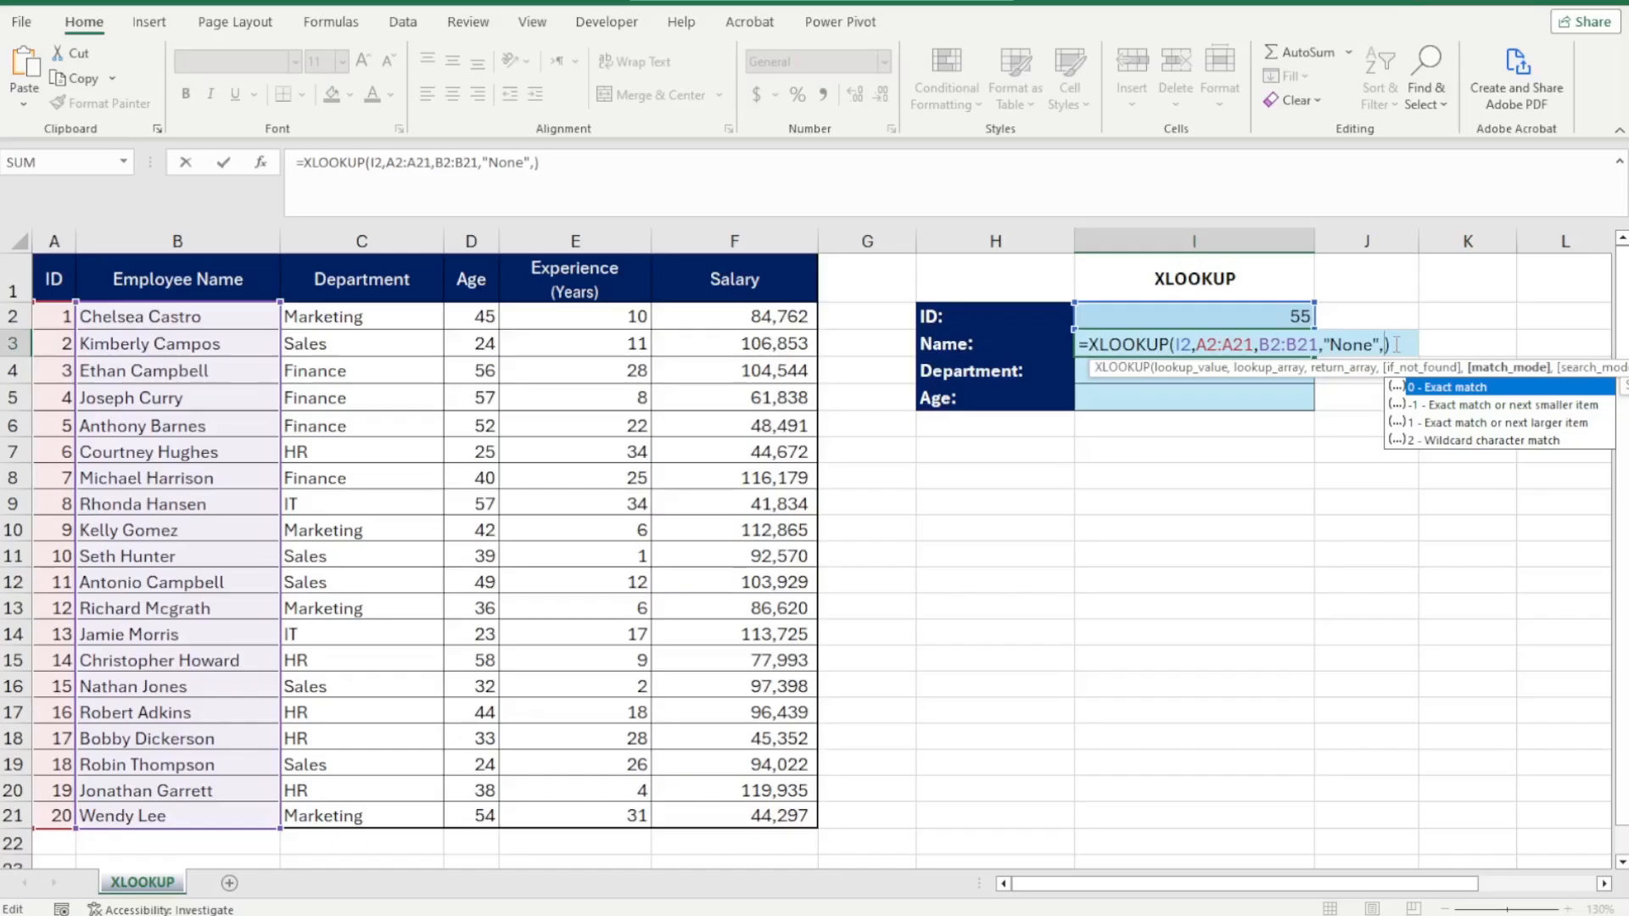
key("Down")
key("Down")
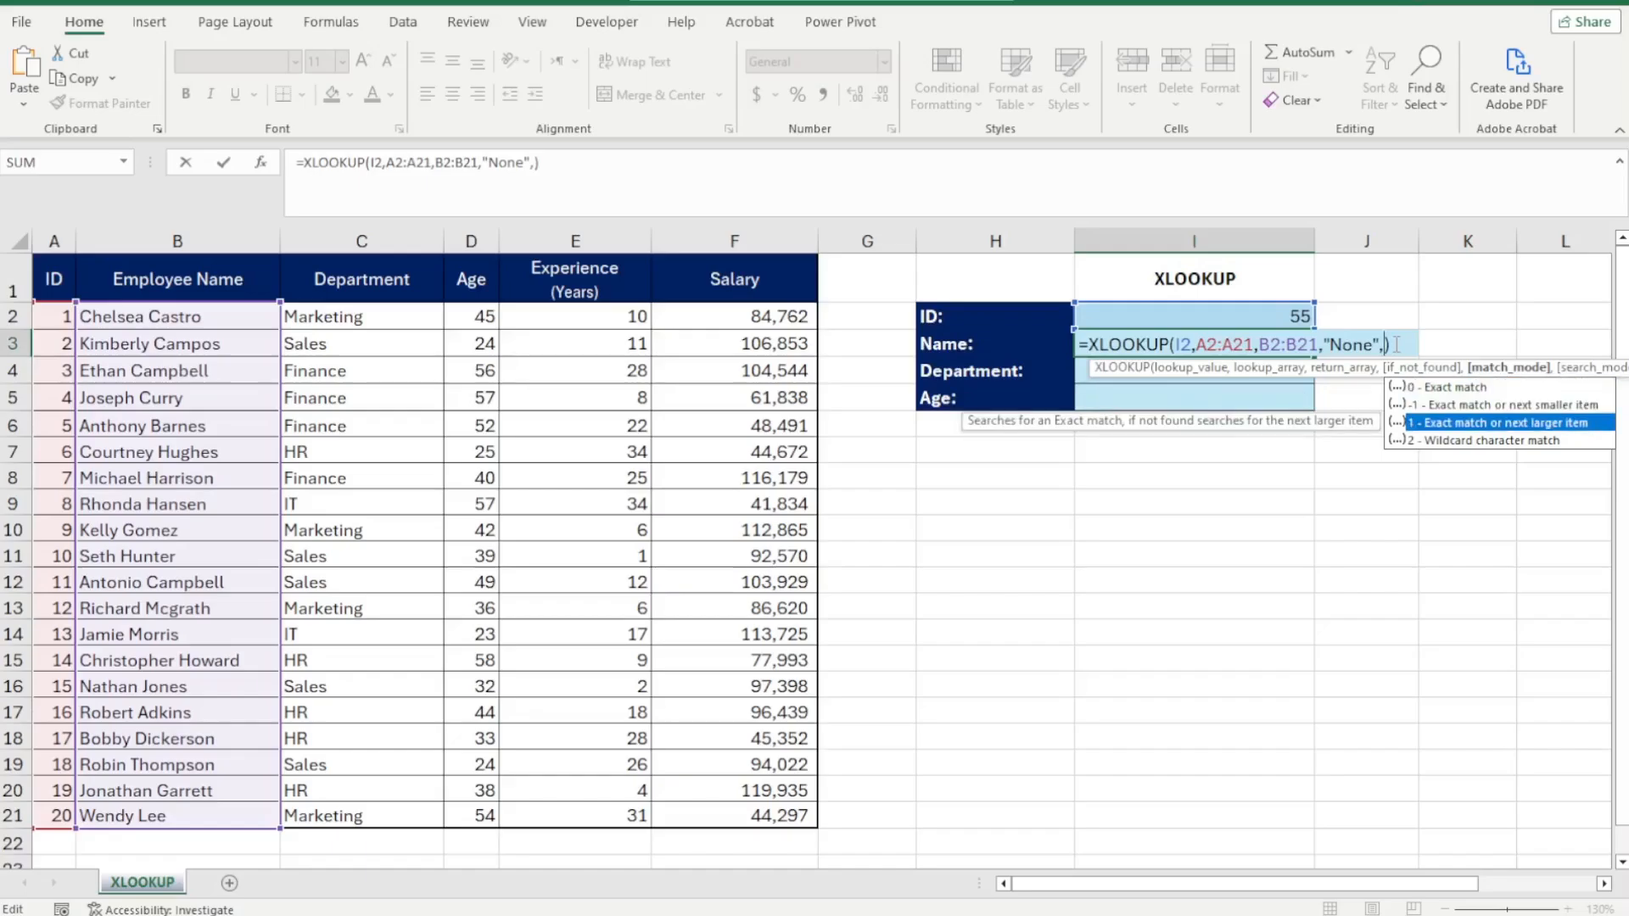
key("Up")
key("Up")
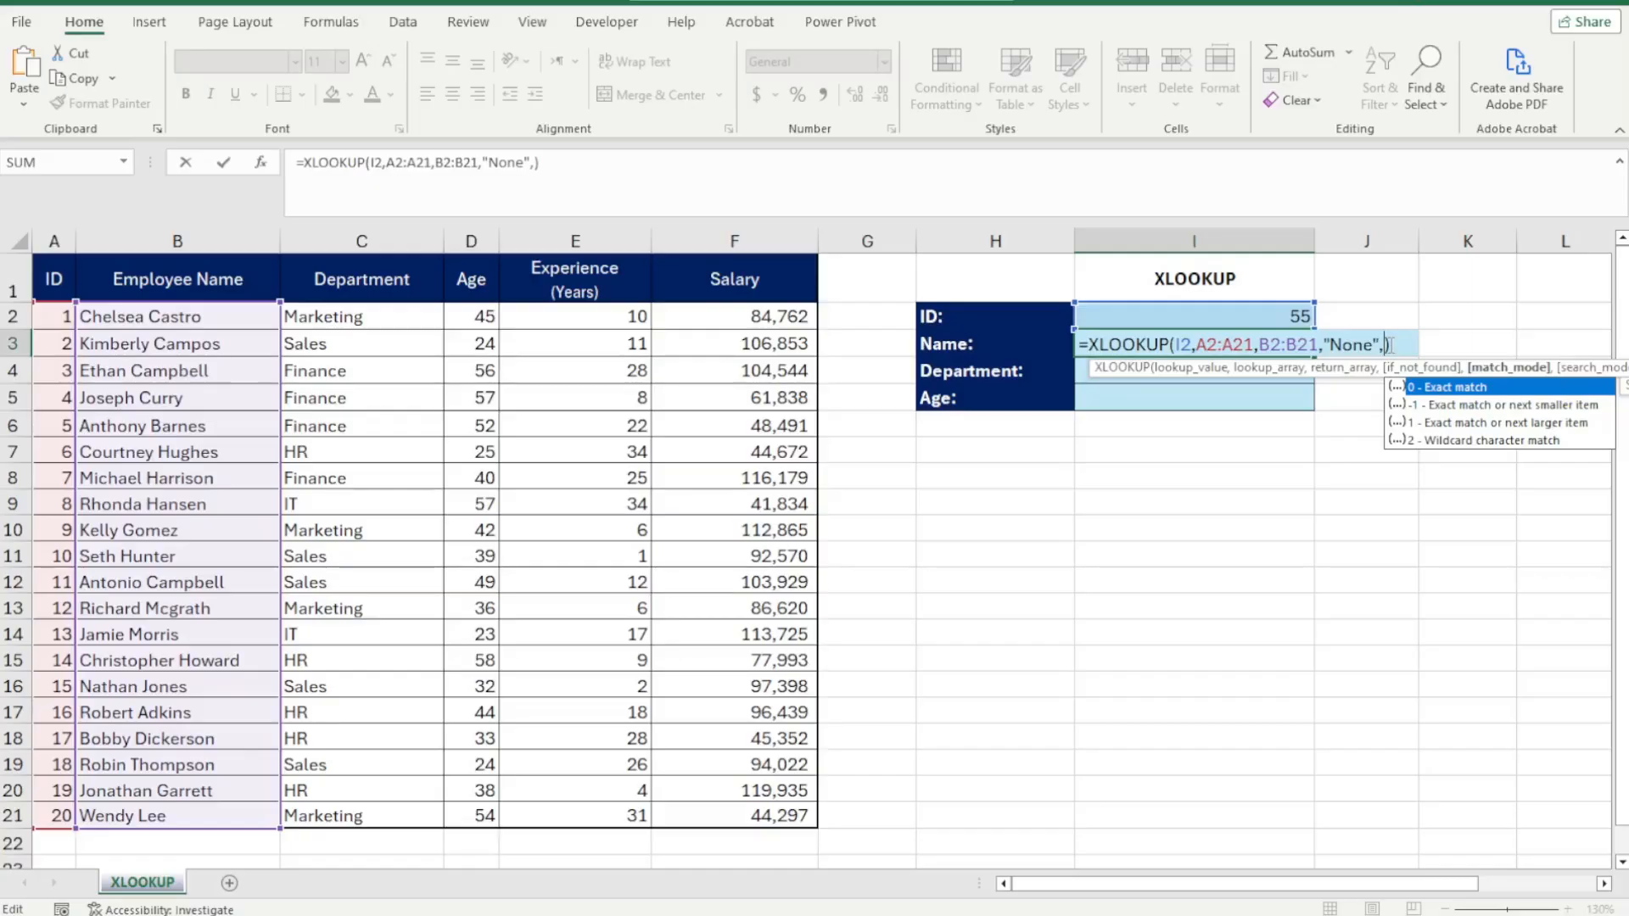
type("0")
Review the descriptions of the match_mode options for the formula in I3, from exact match to wildcard character match.
key("Down")
key("Down")
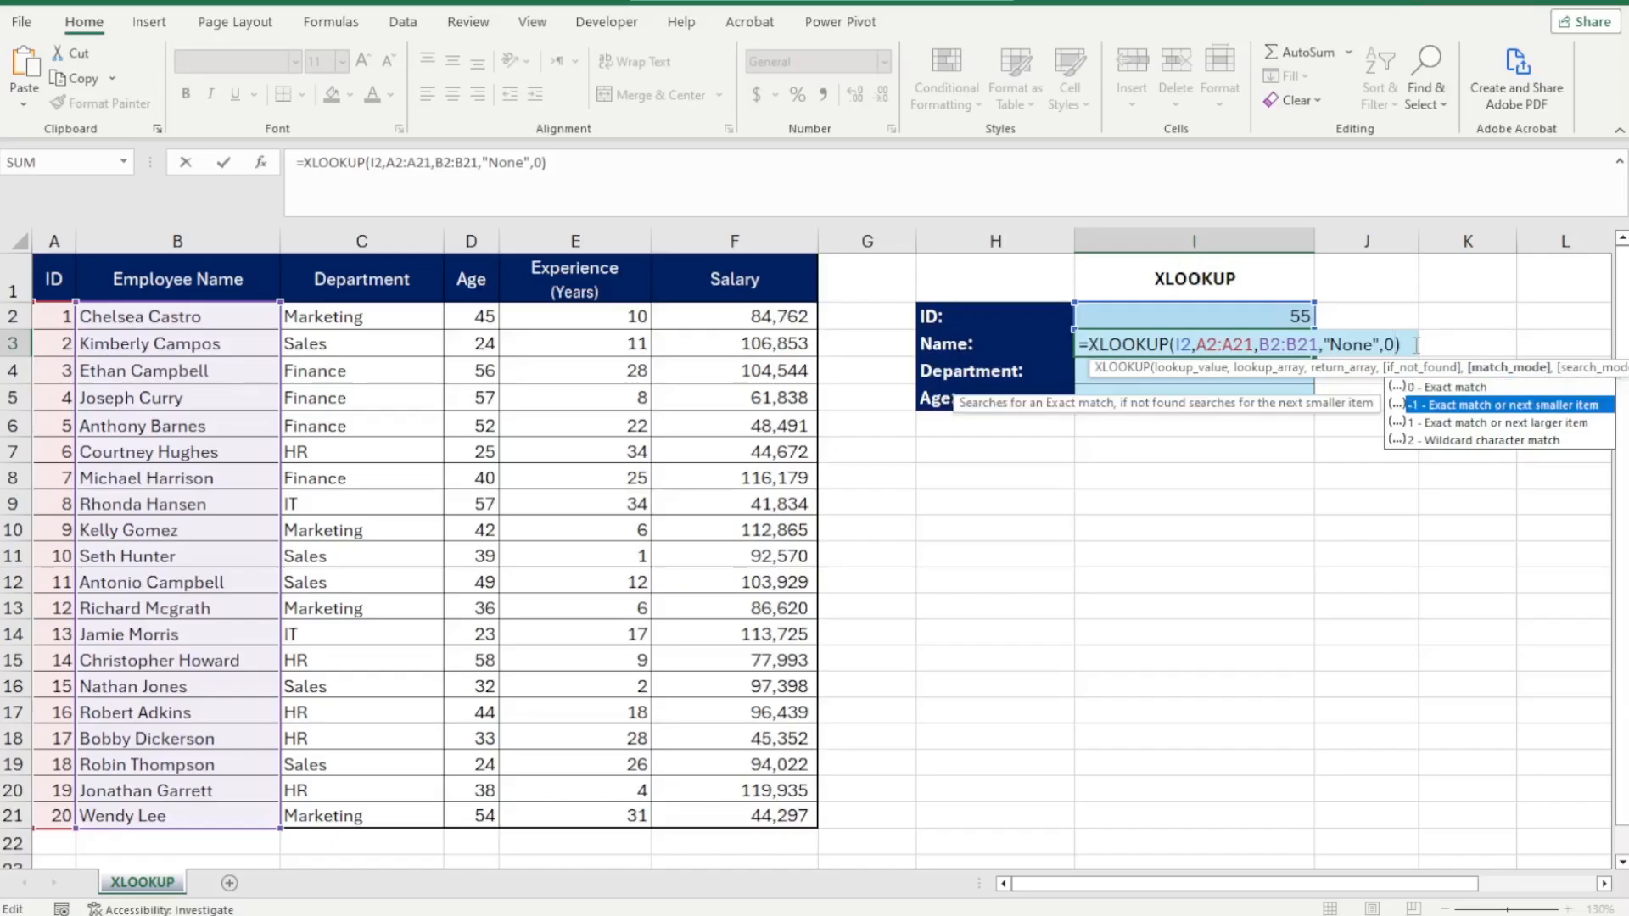
key("Down")
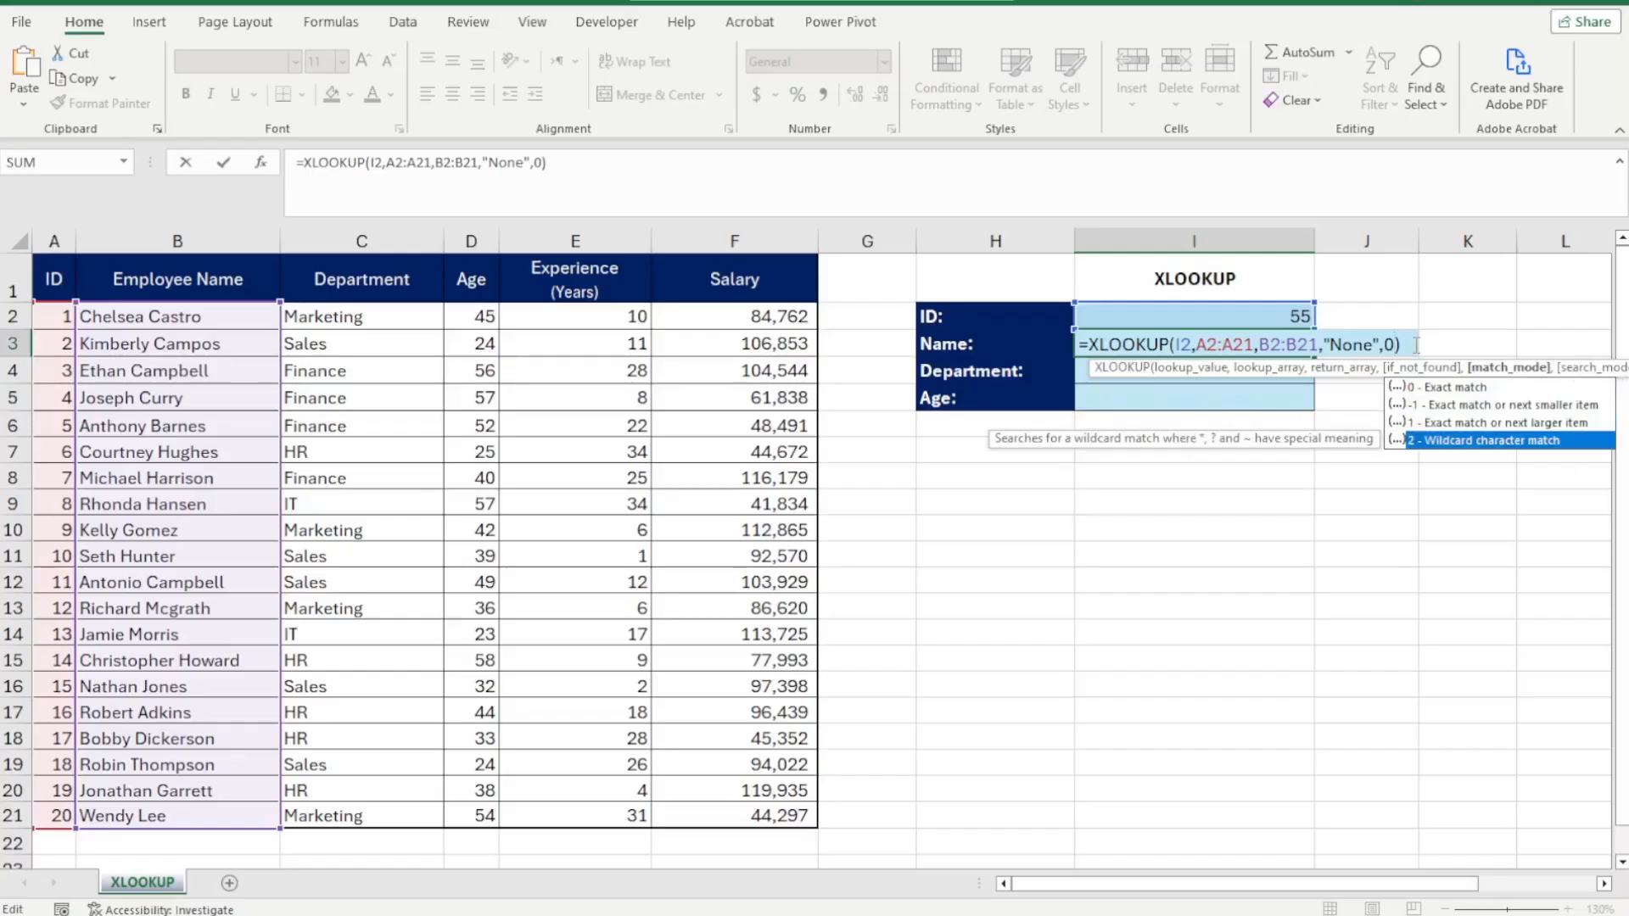
key("Up")
key("Up")
key("Up")
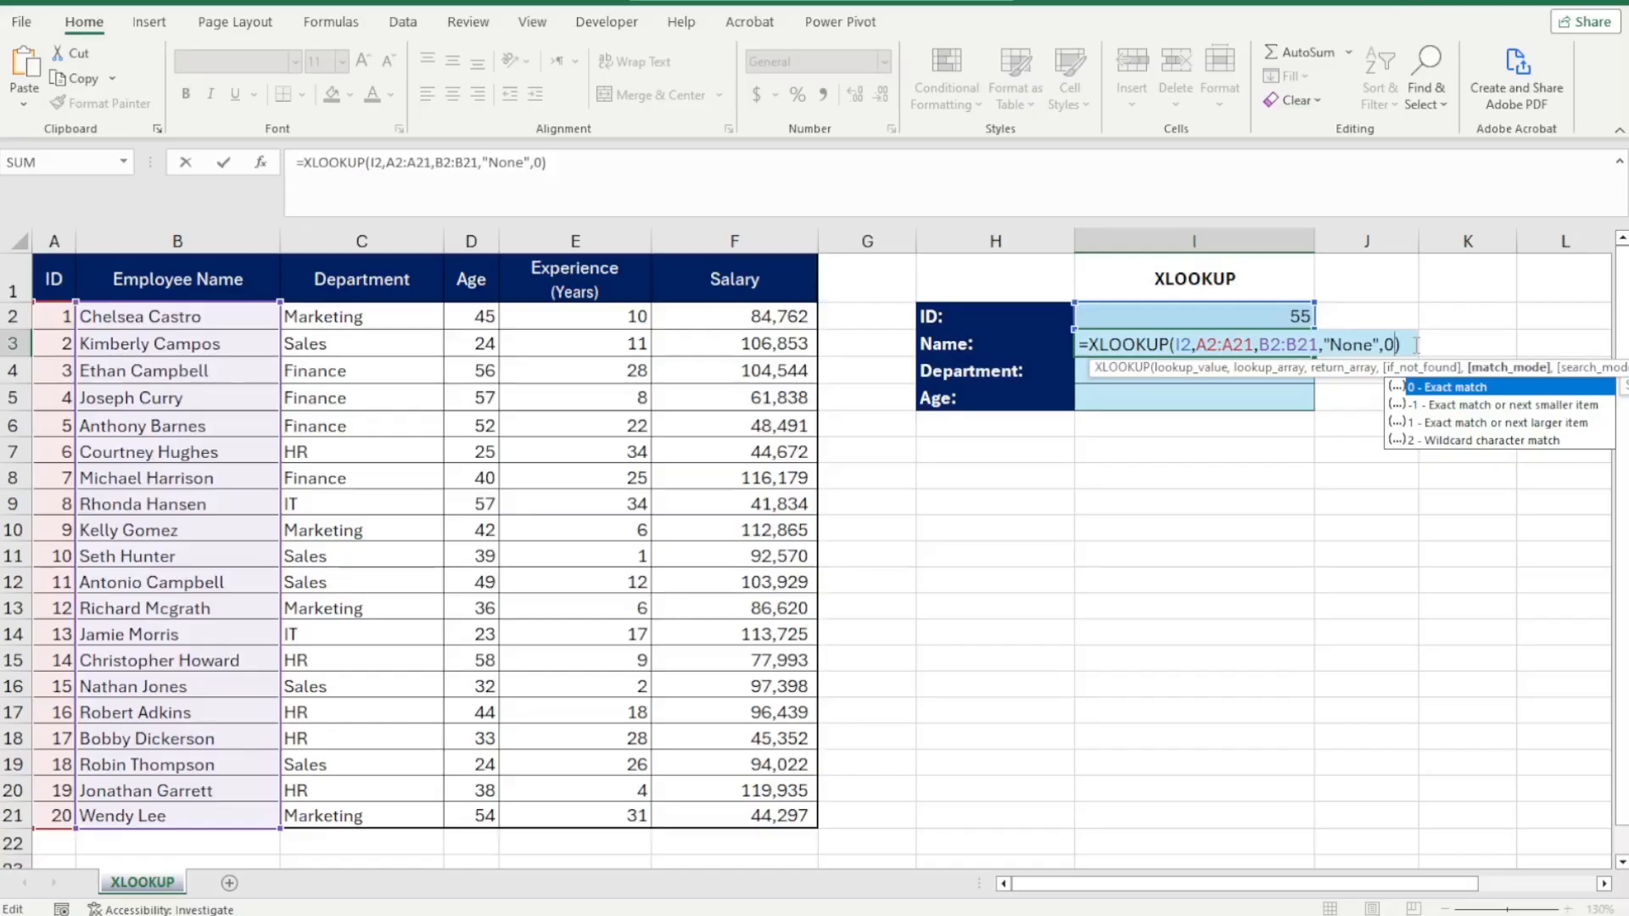
Examine the search_mode options of the formula in I3, including both binary searches, and leave that argument out.
type(",")
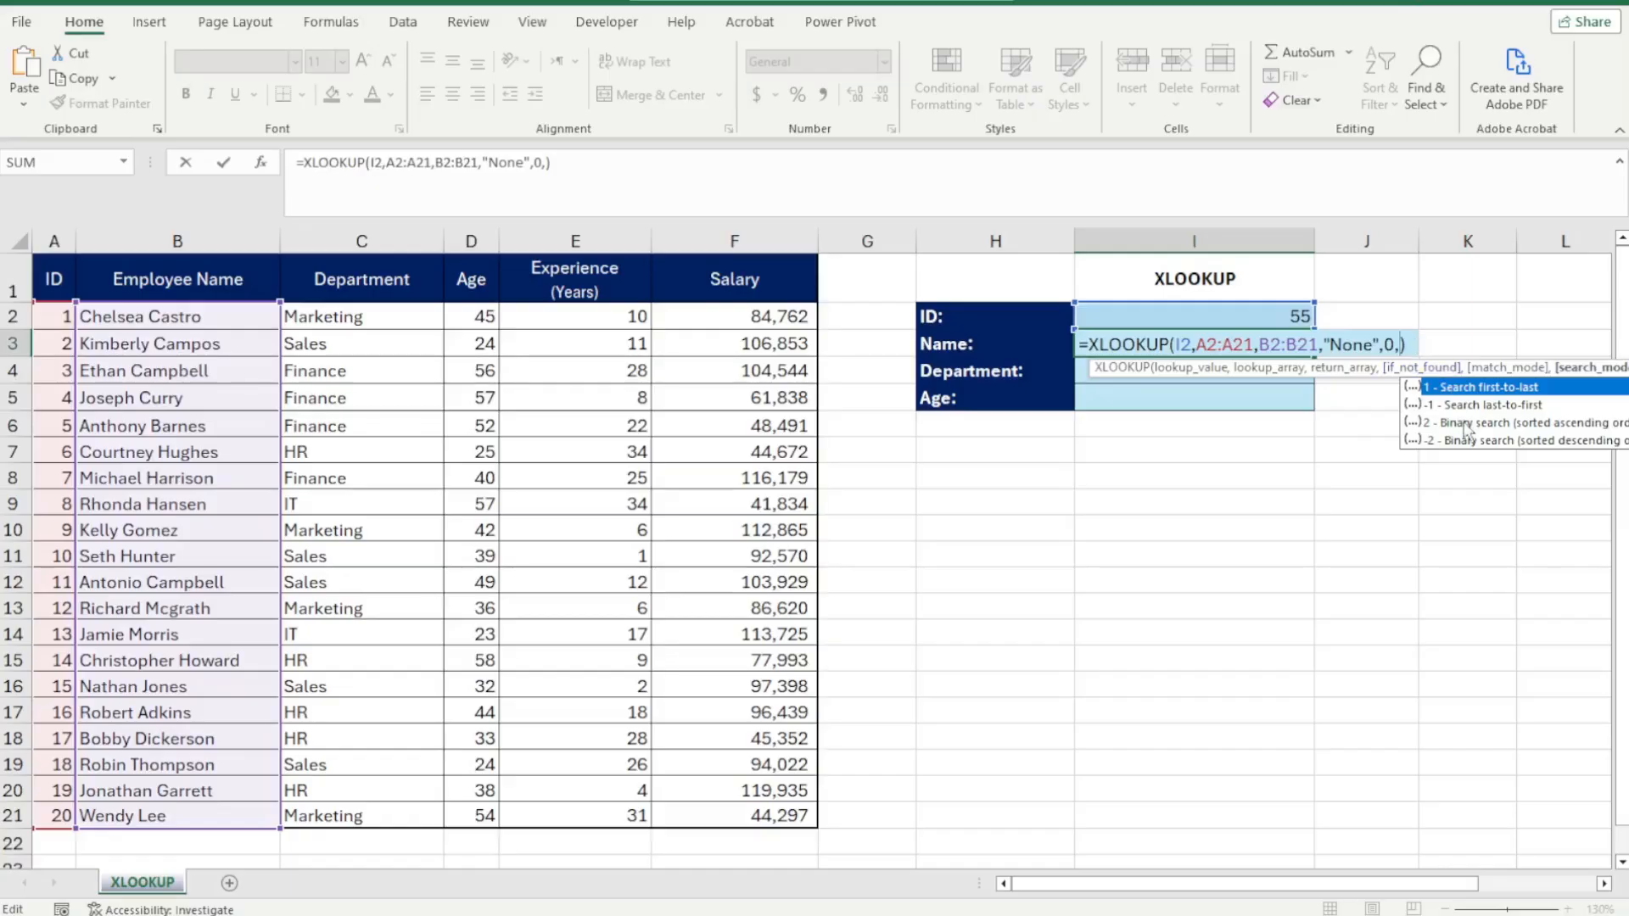
left_click(1431, 451)
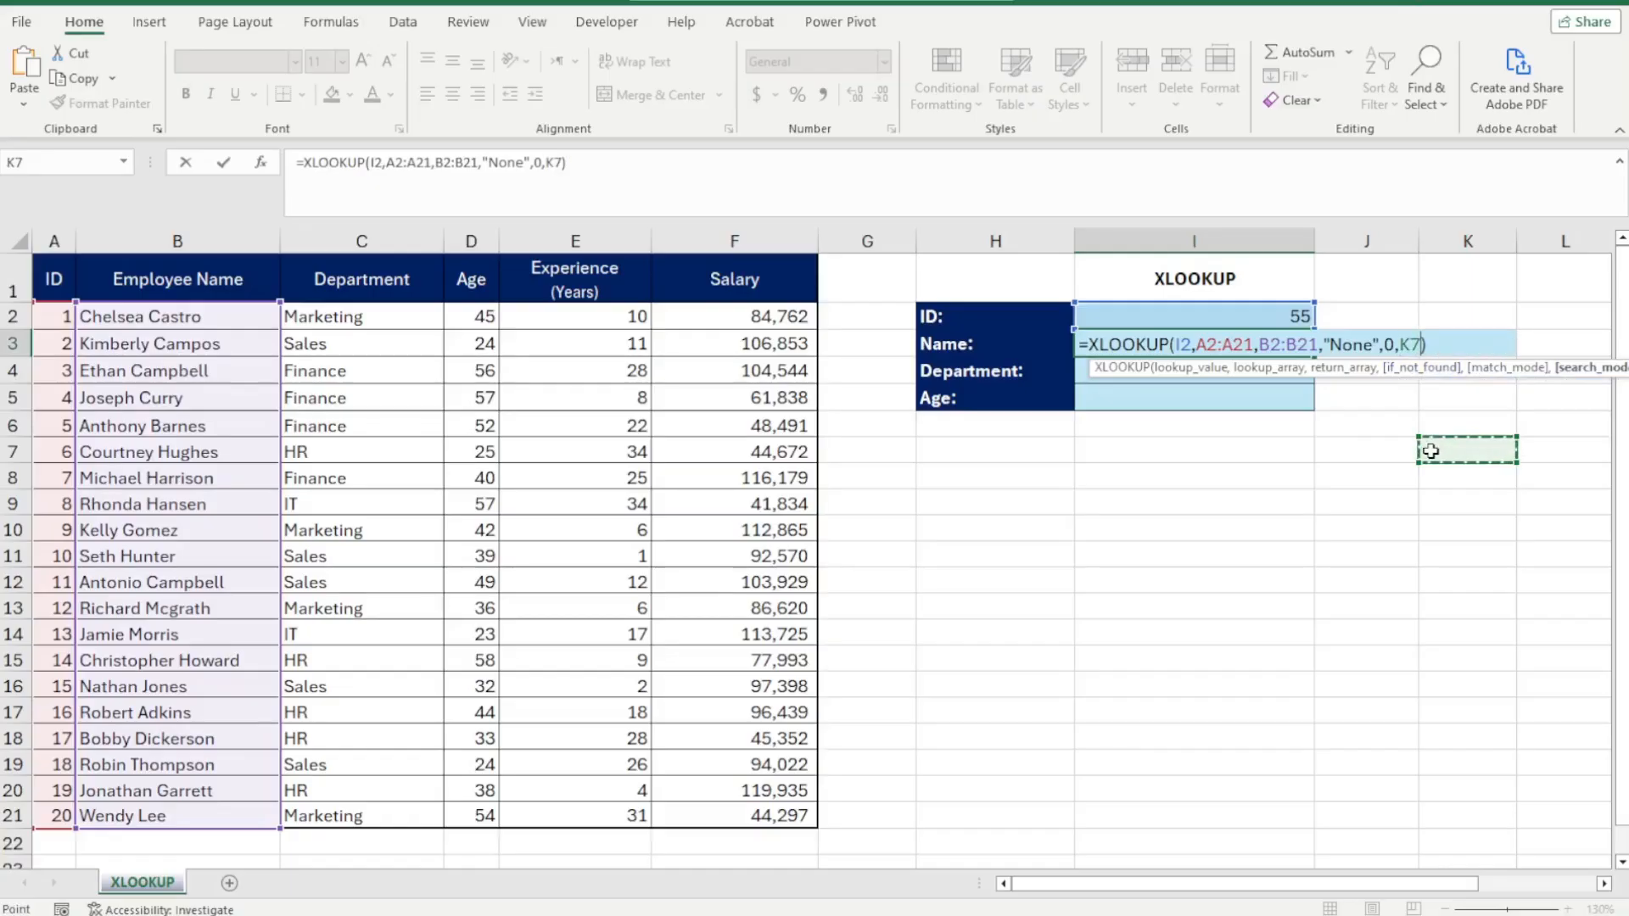
key("BackSpace")
key("BackSpace")
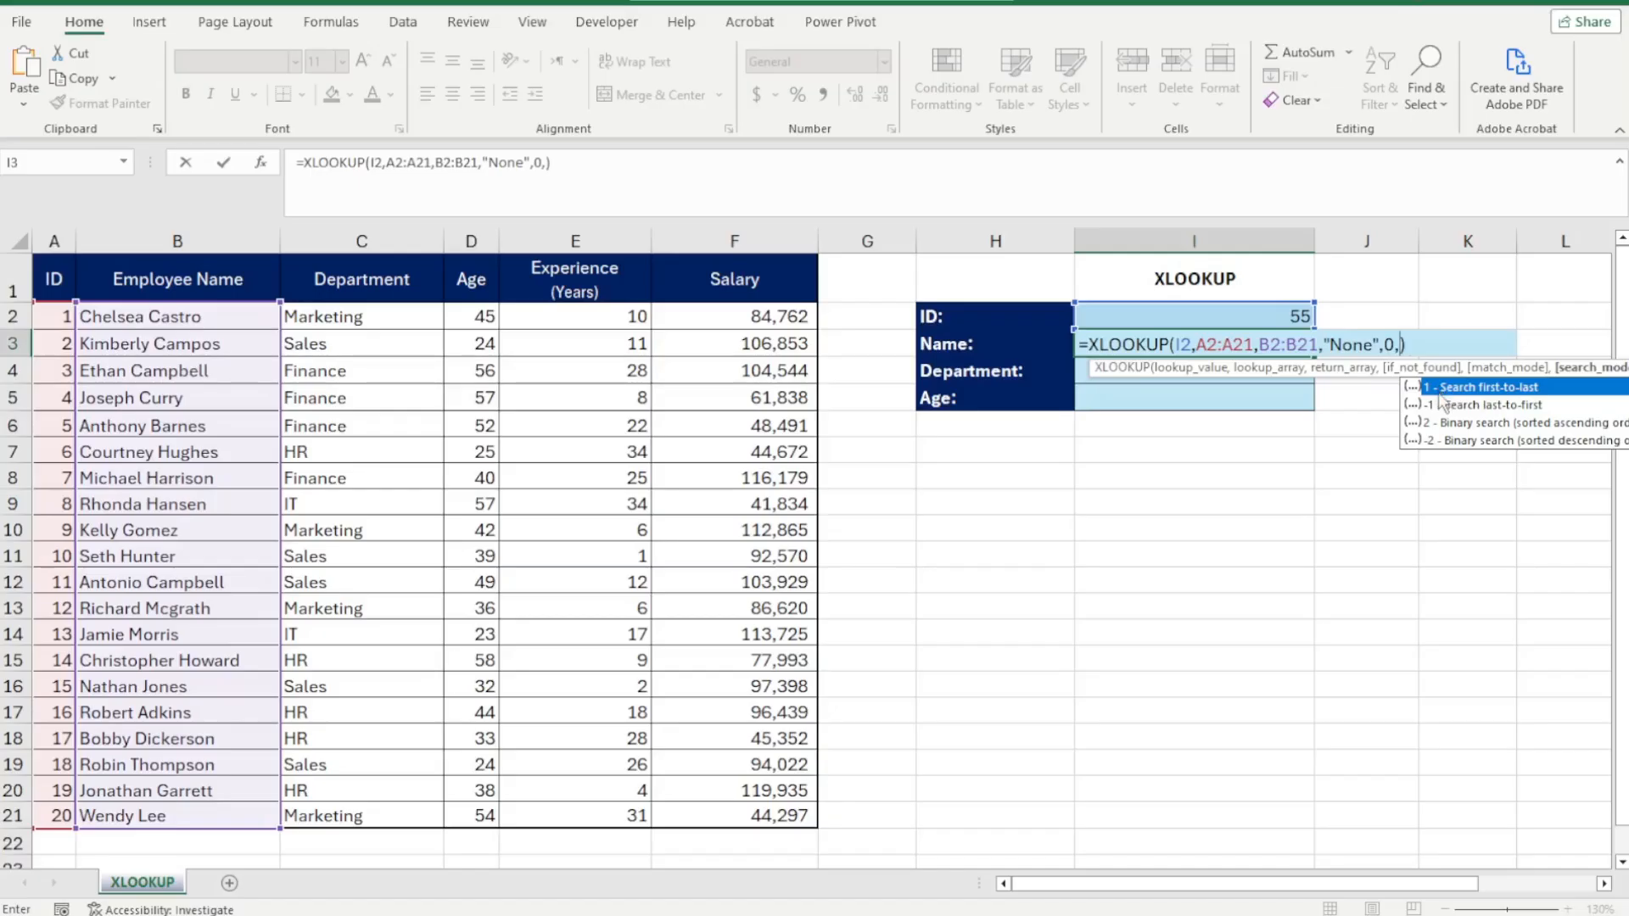
key("Down")
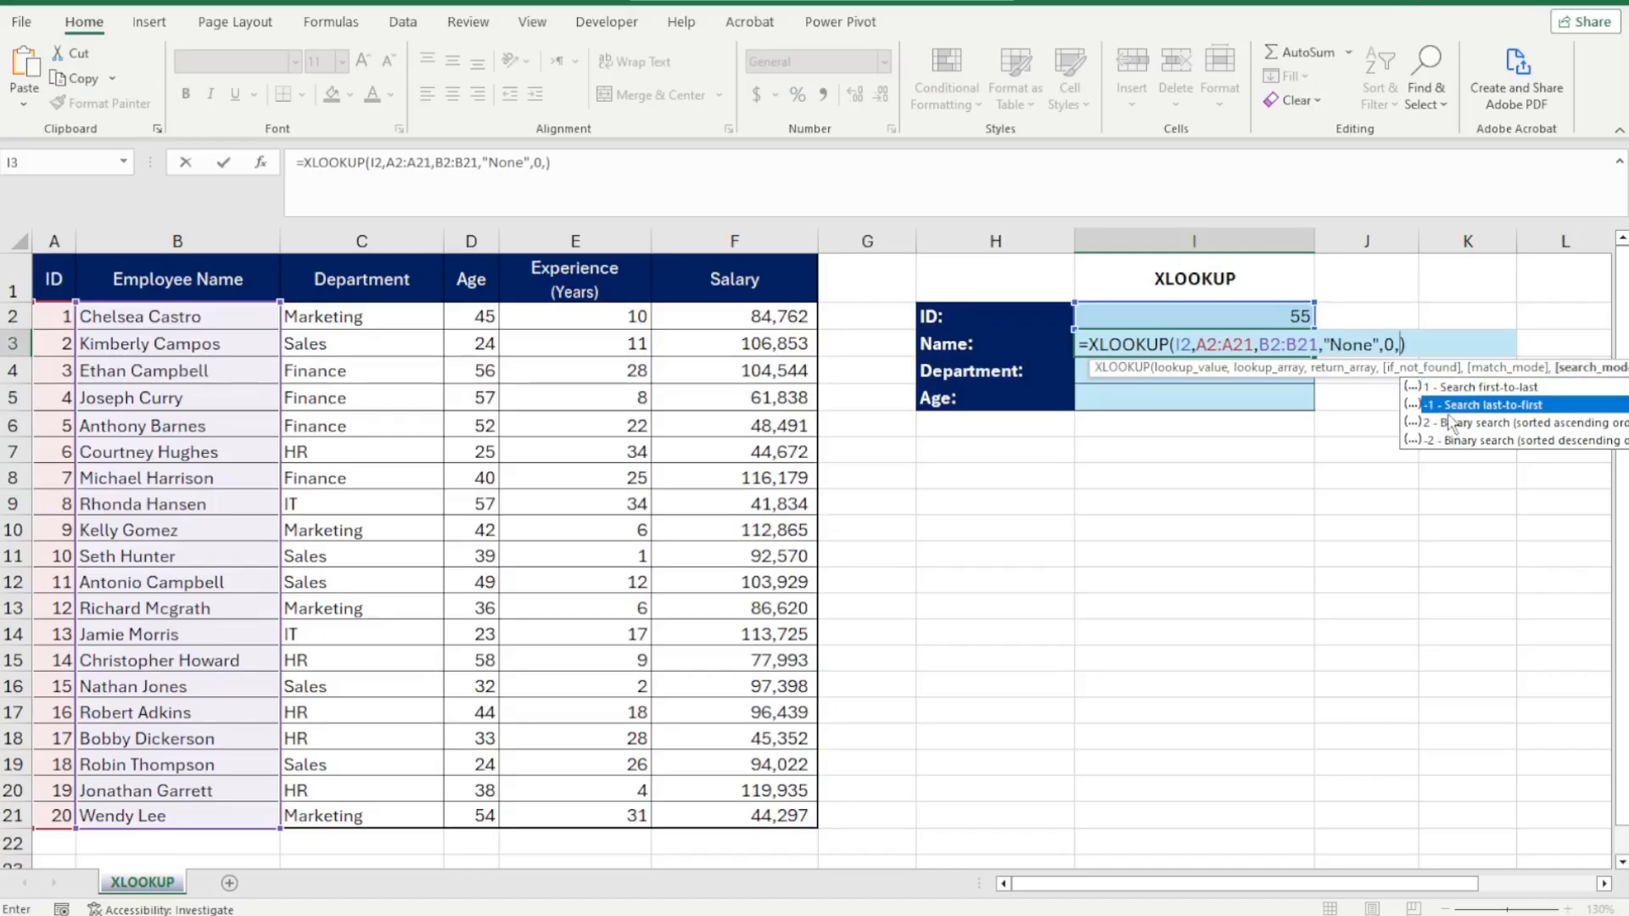
key("Down")
key("Down")
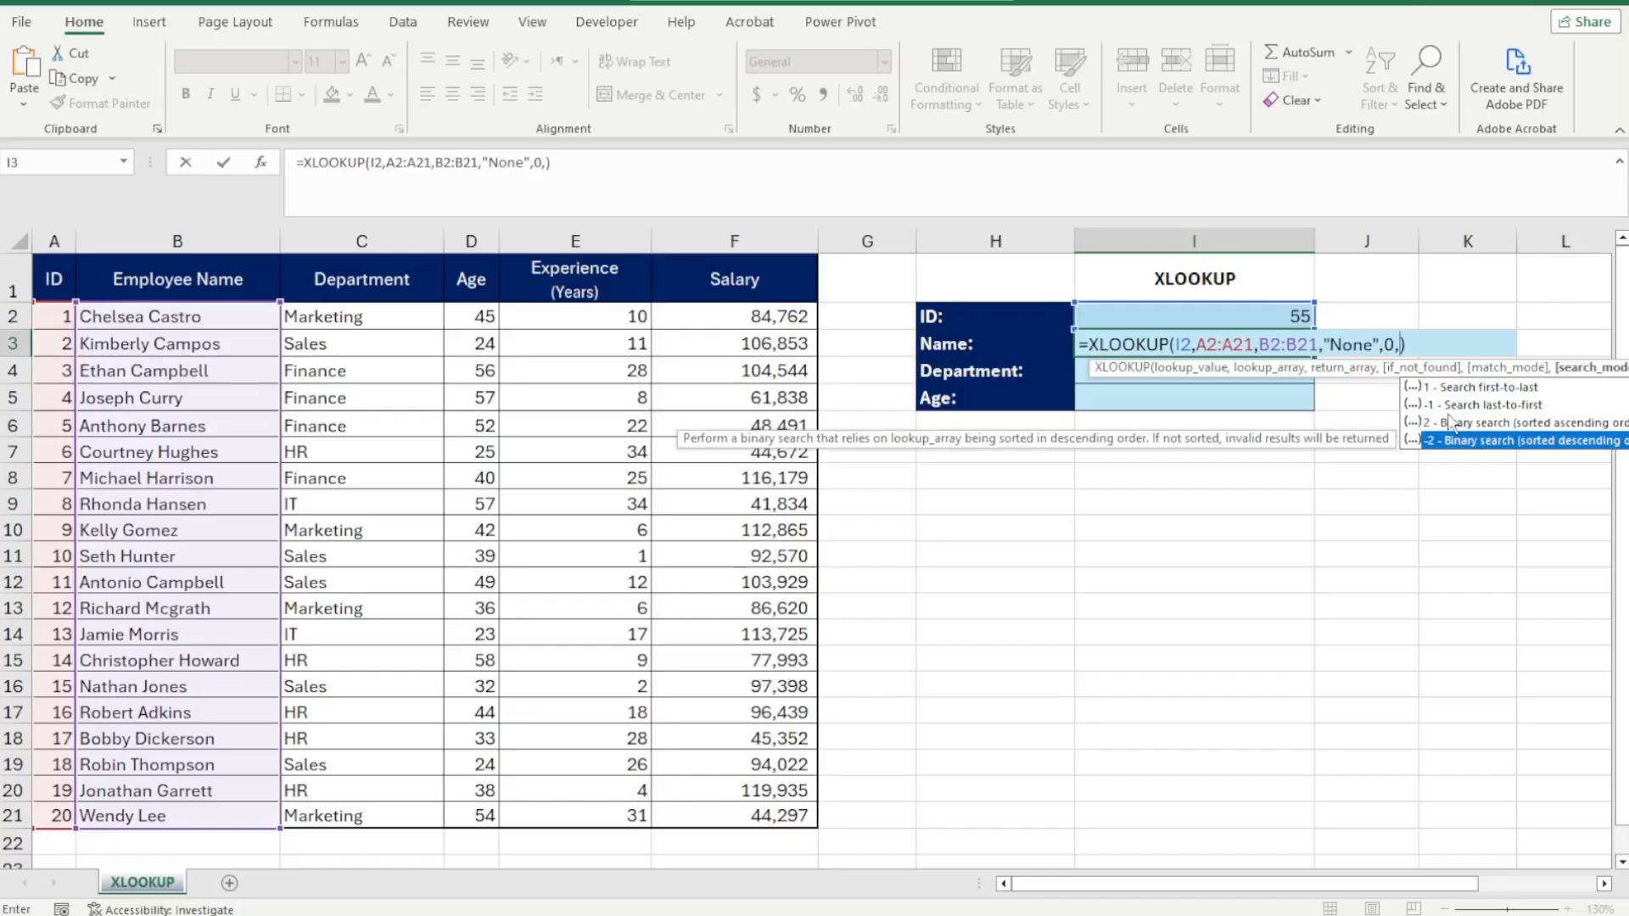
key("Up")
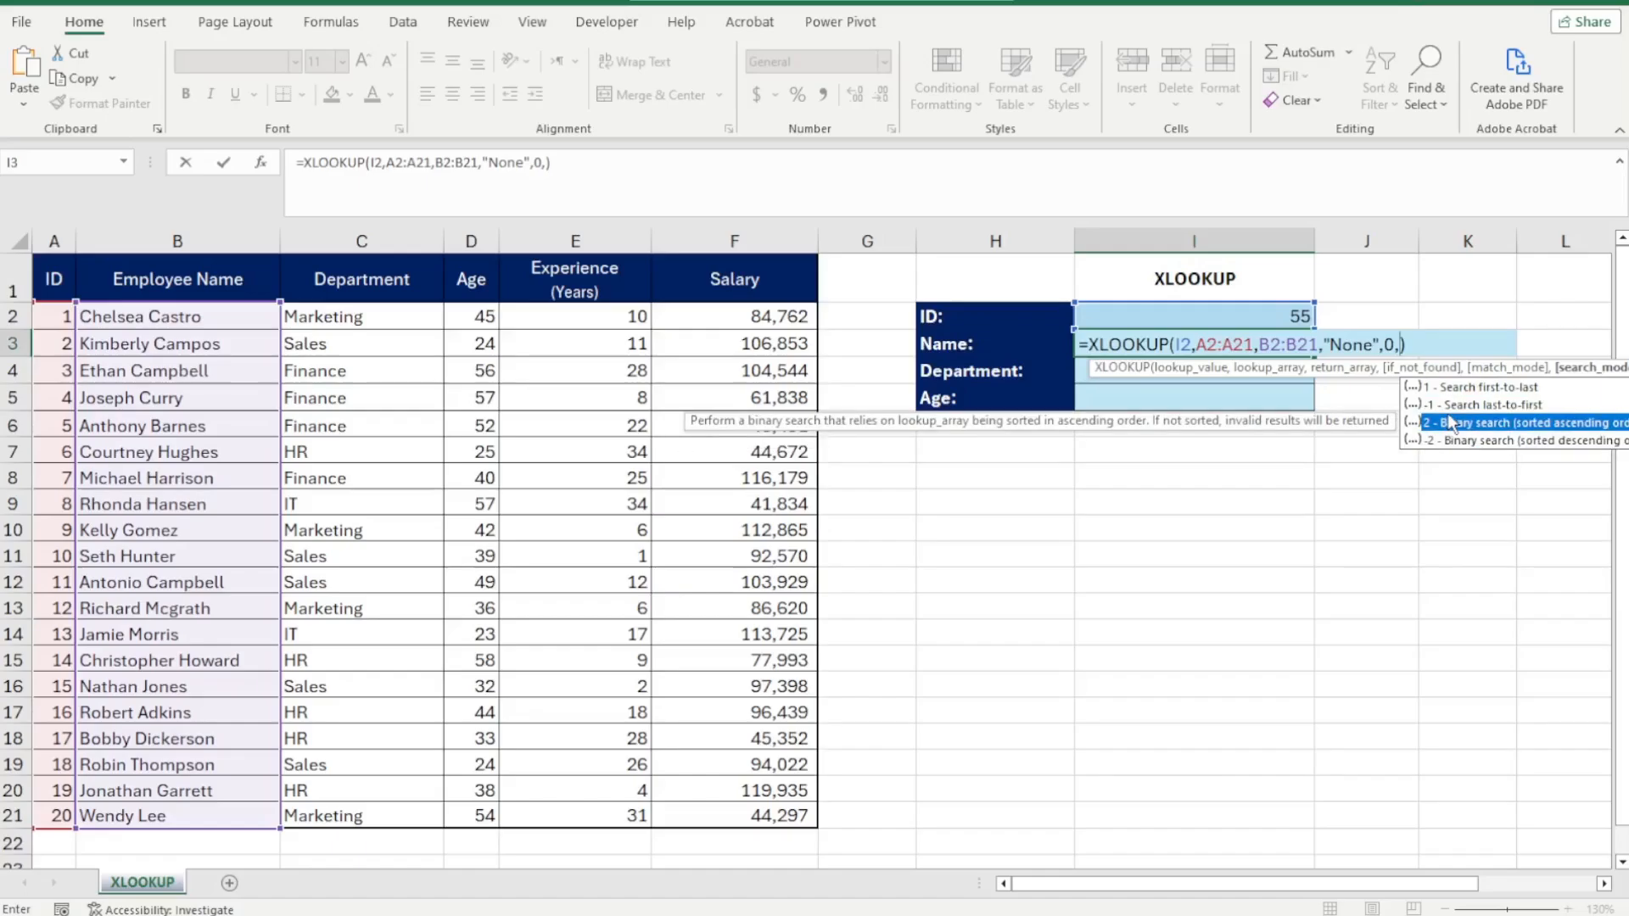
key("Up")
key("Up")
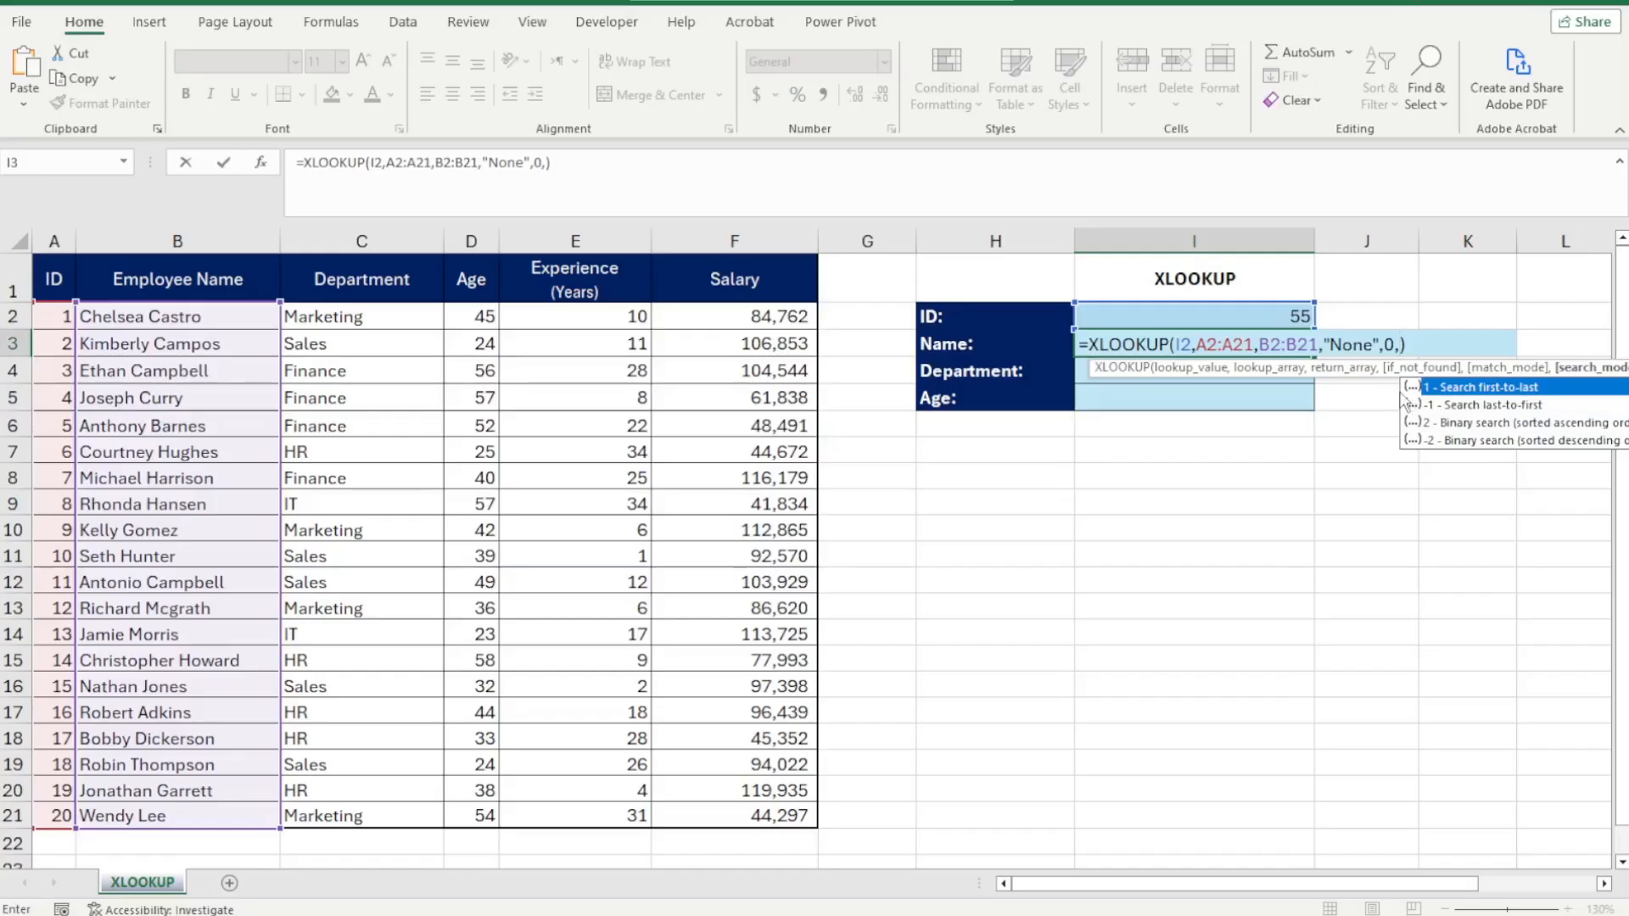
key("BackSpace")
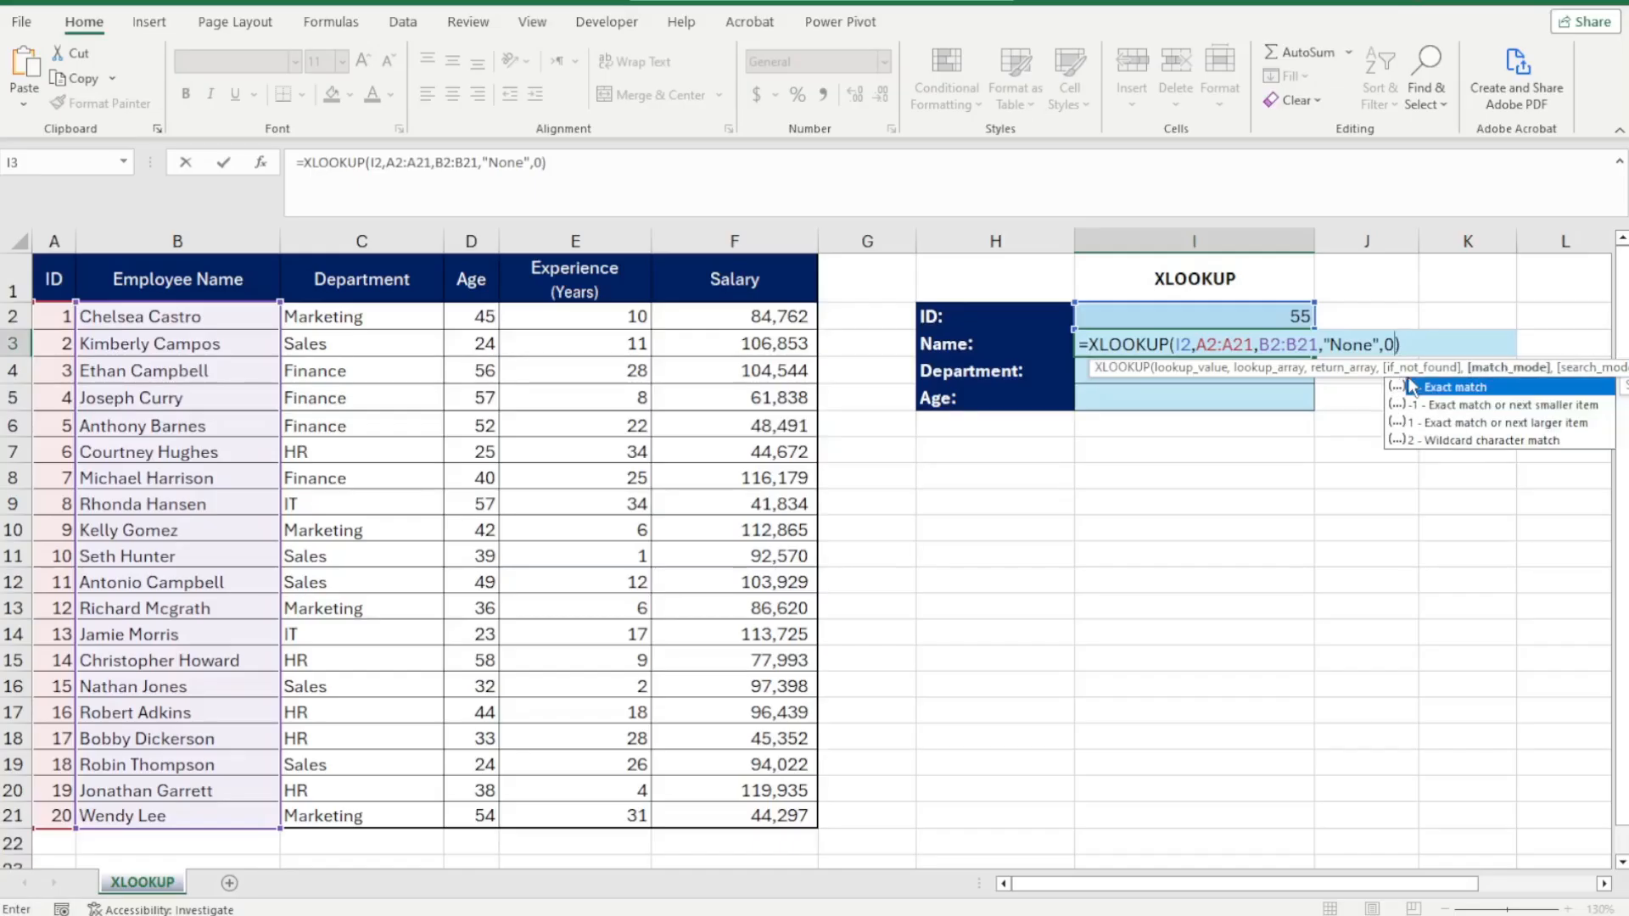
Commit the XLOOKUP formula in I3 and test it by setting the ID in I2 to 11.
key("Return")
left_click(1258, 319)
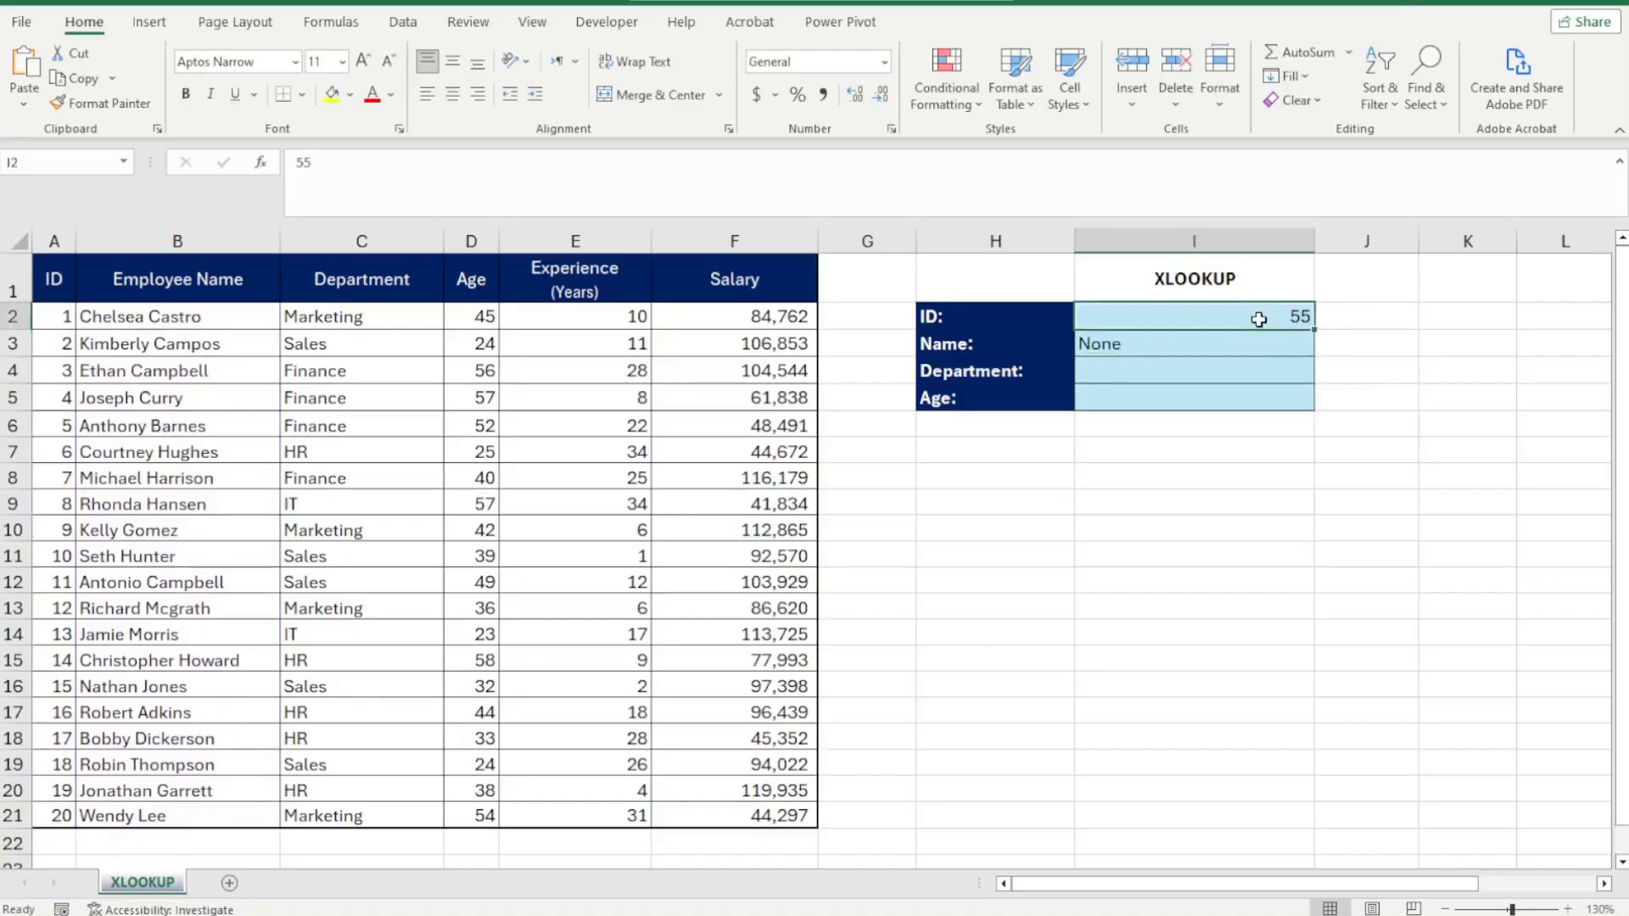
type("11")
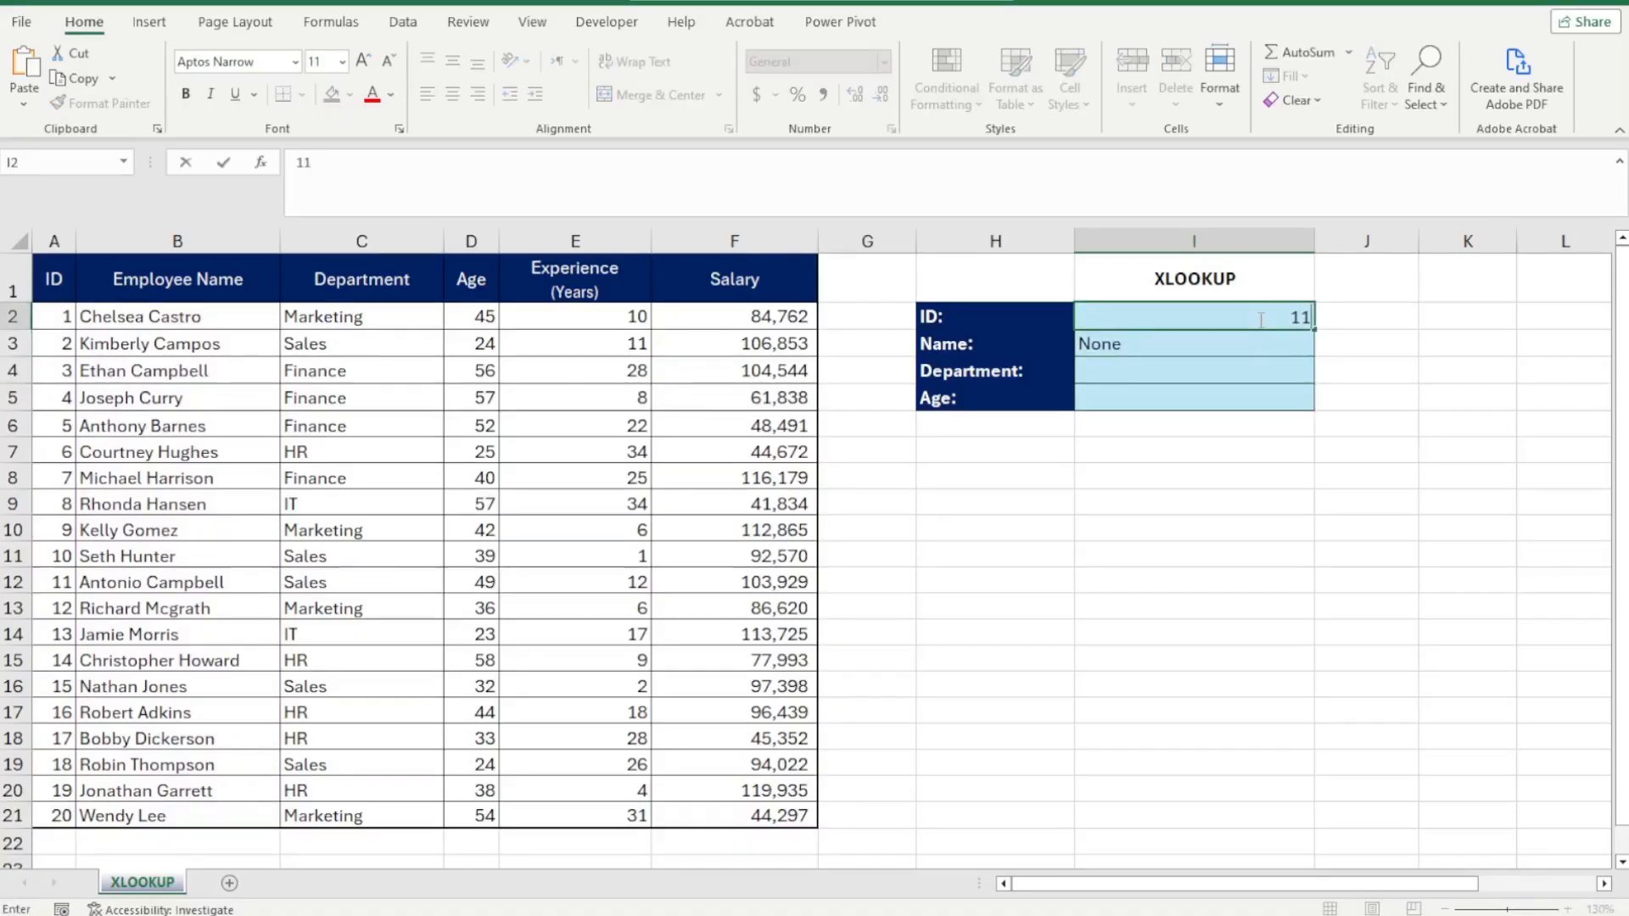
key("Return")
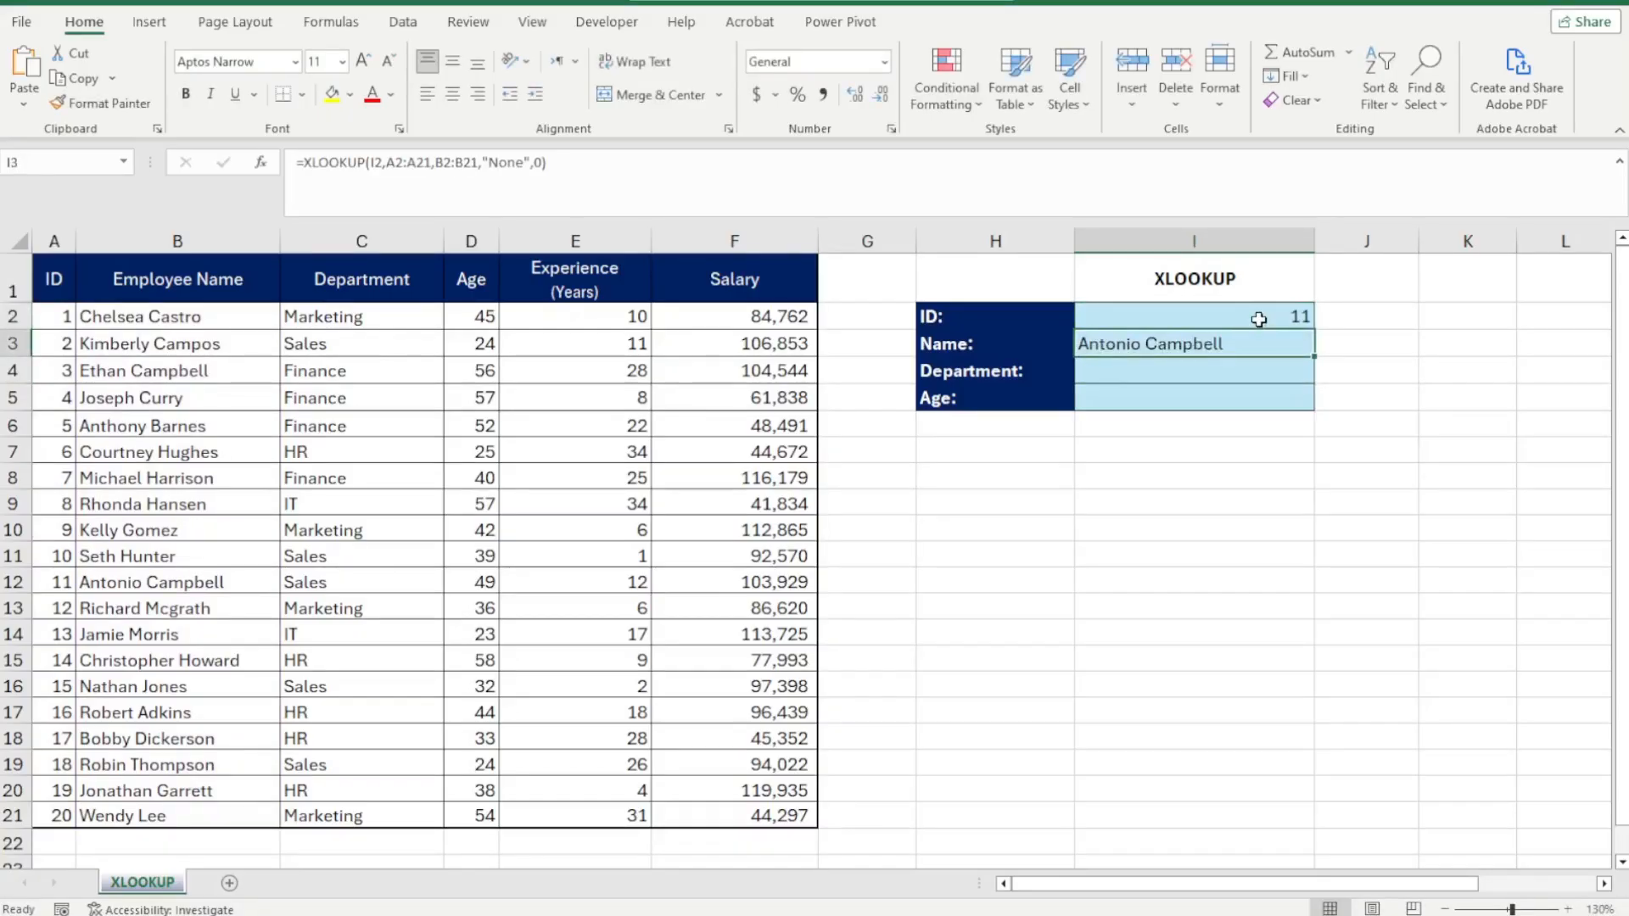
Inspect the references and arguments of the completed XLOOKUP formula in I3 without editing it.
left_click(1259, 319)
left_click(1099, 341)
double_click(1098, 341)
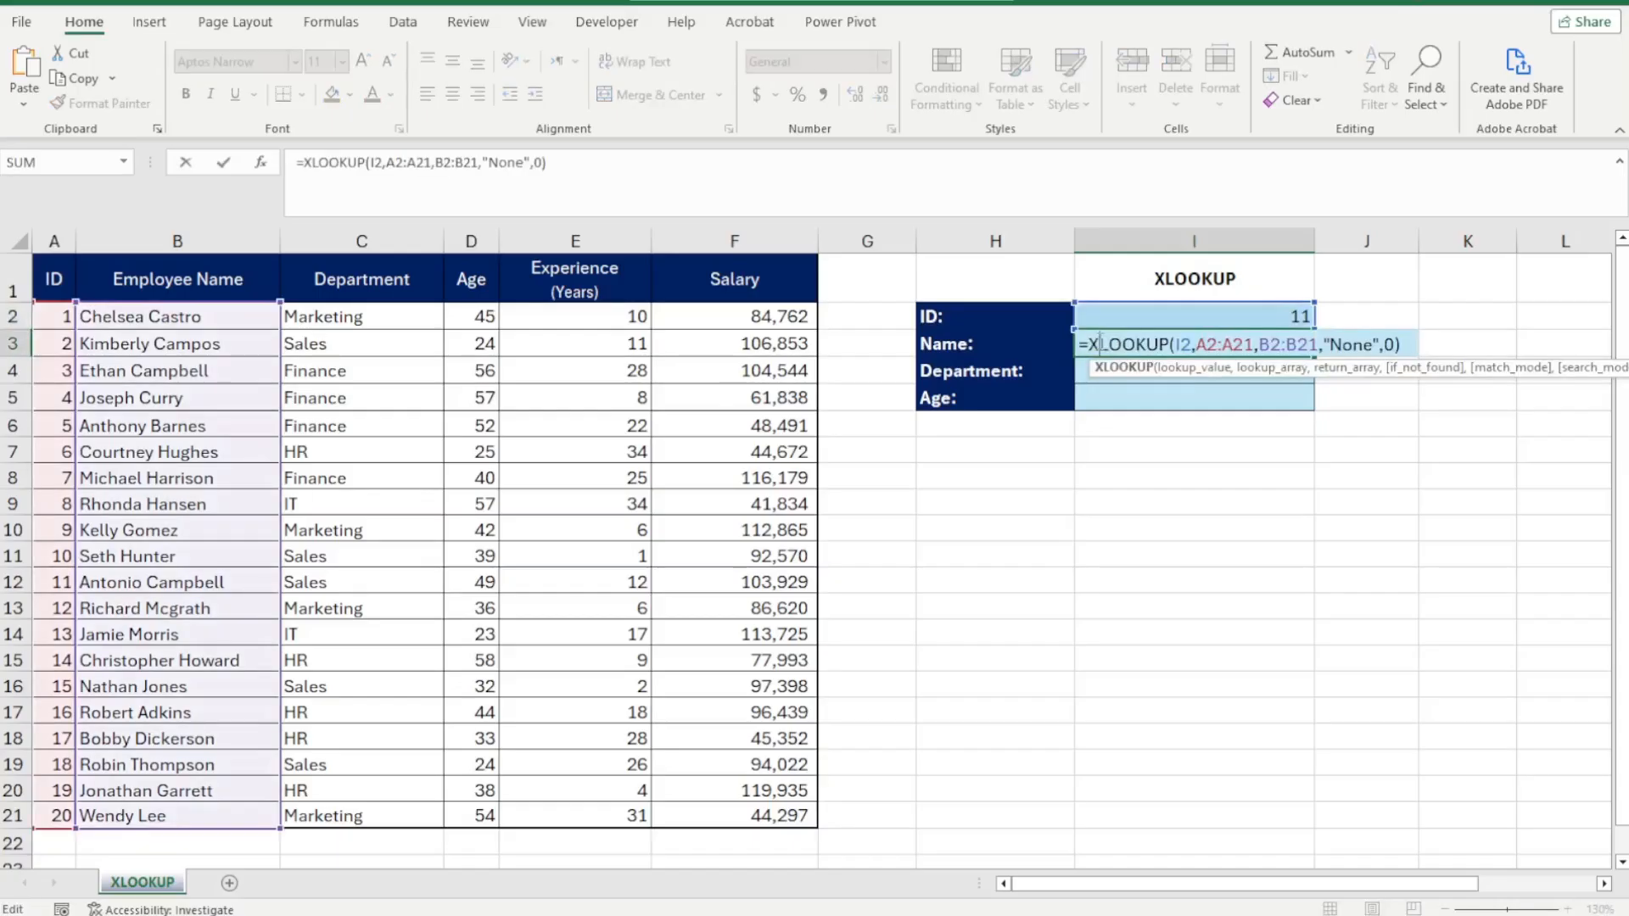
key("Escape")
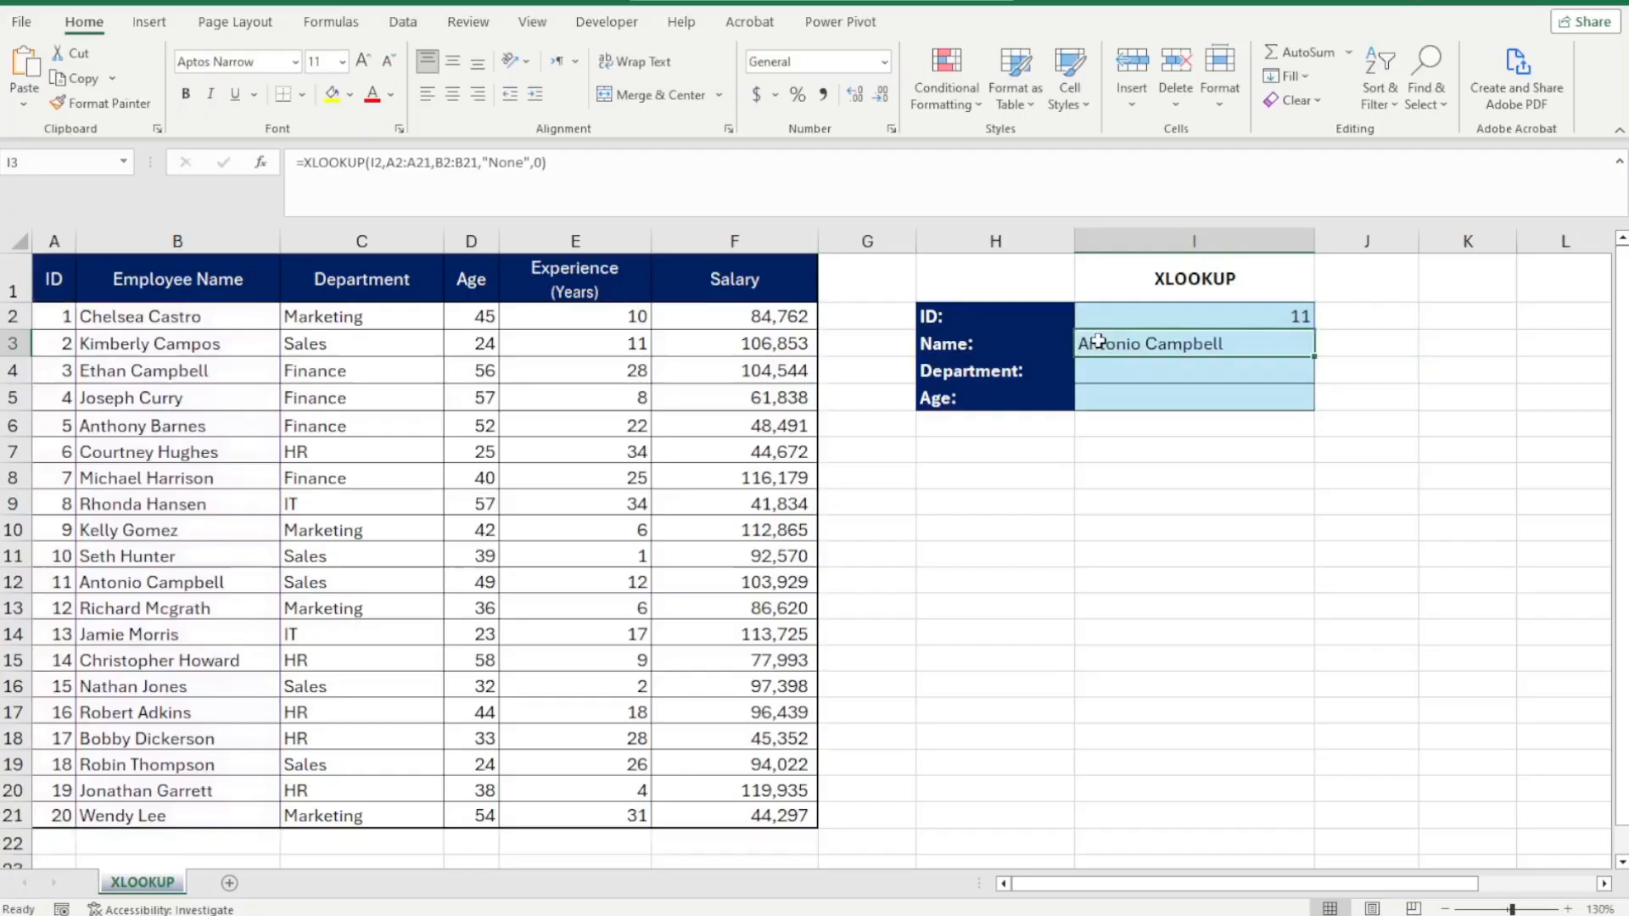
Test the name lookup by entering IDs 2, 3 and 9 in turn in cell I2.
left_click(1165, 319)
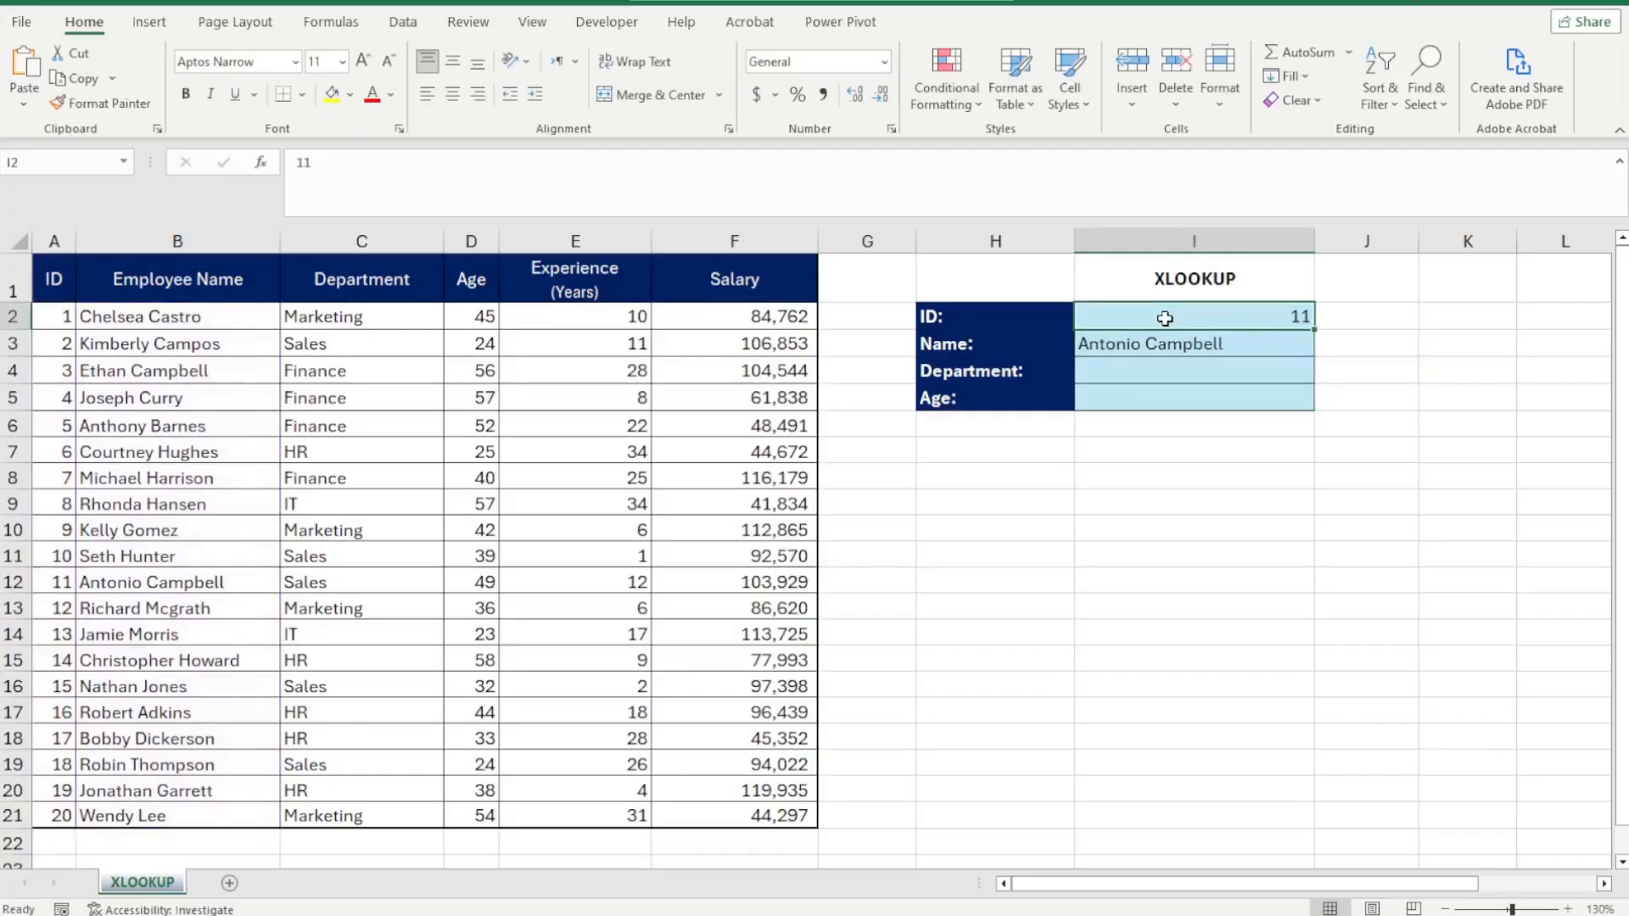
type("2")
key("Return")
left_click(1165, 318)
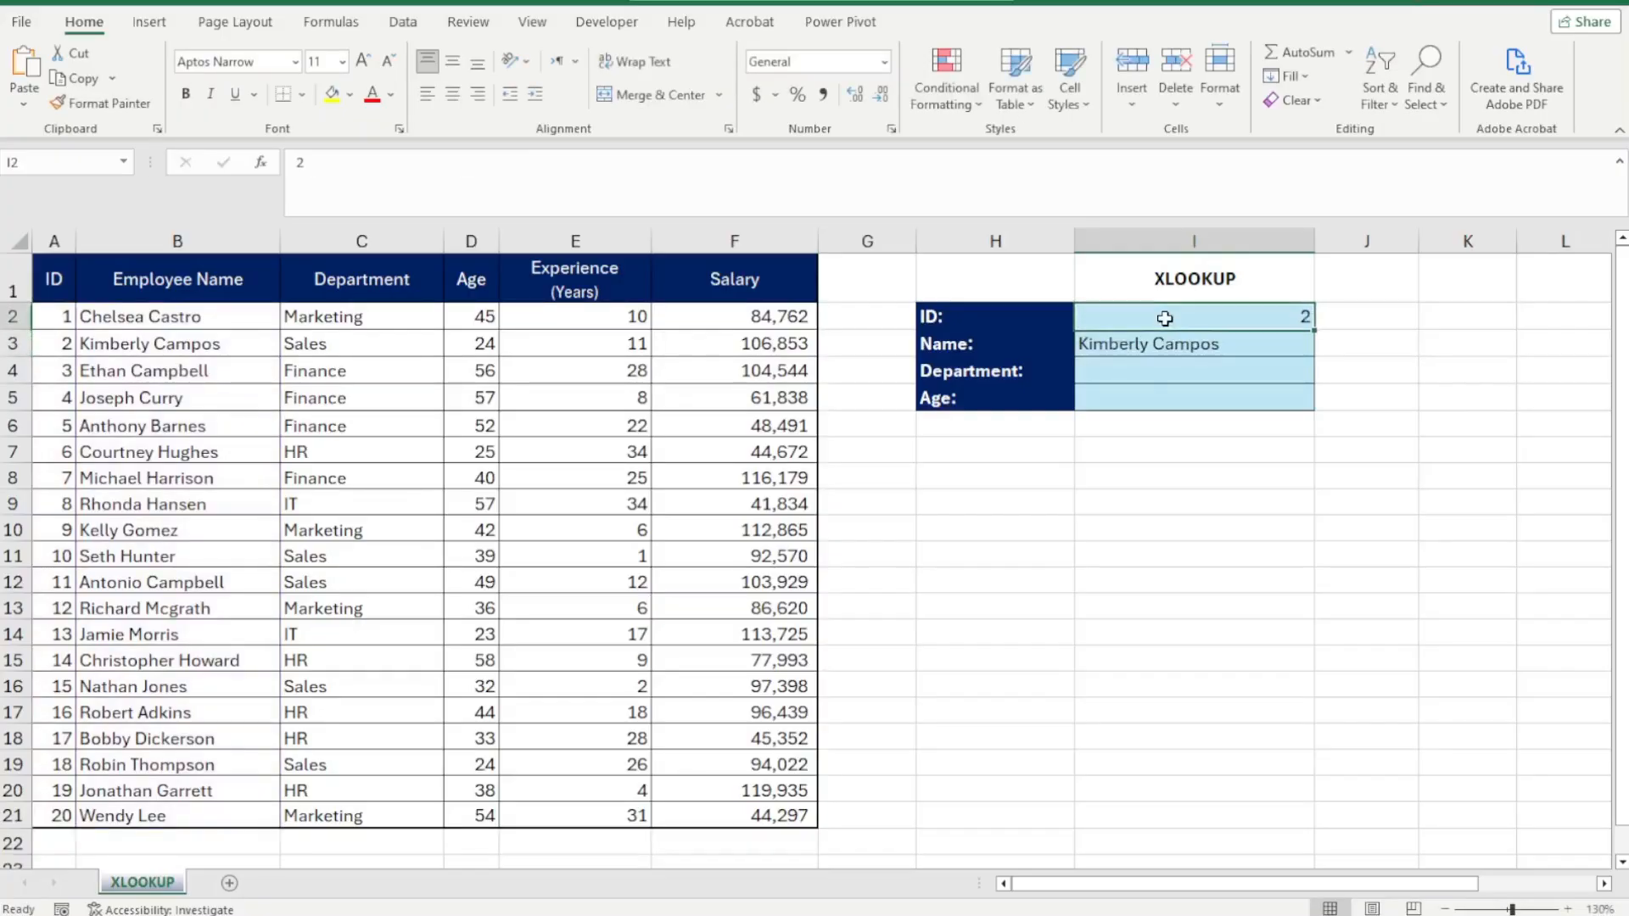
type("3")
key("Return")
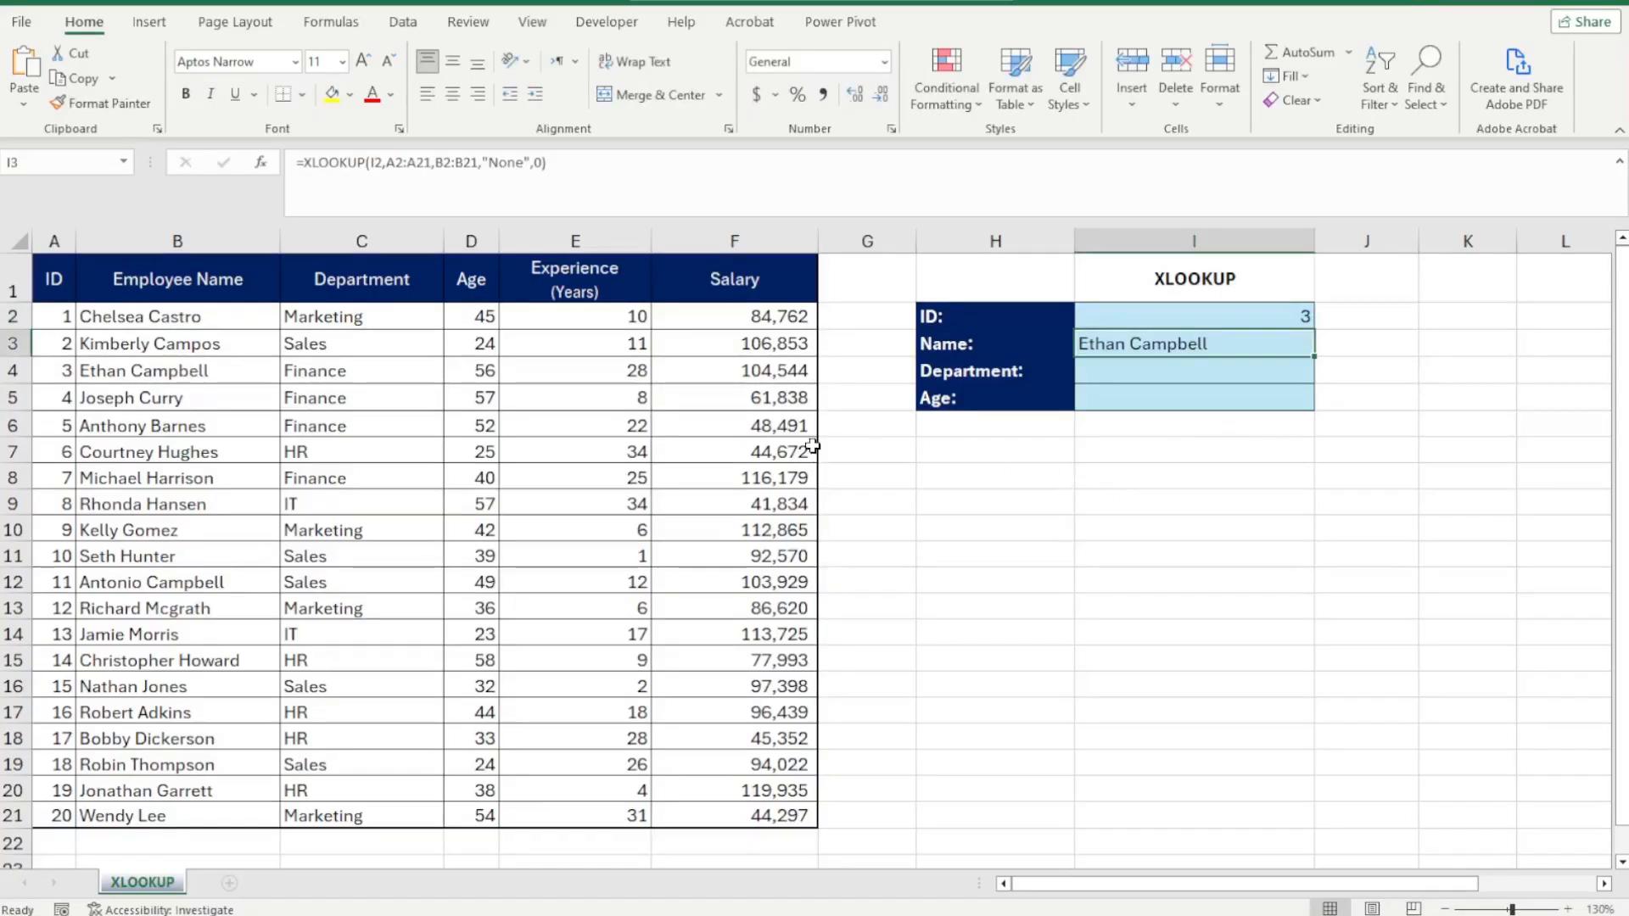
left_click(1268, 313)
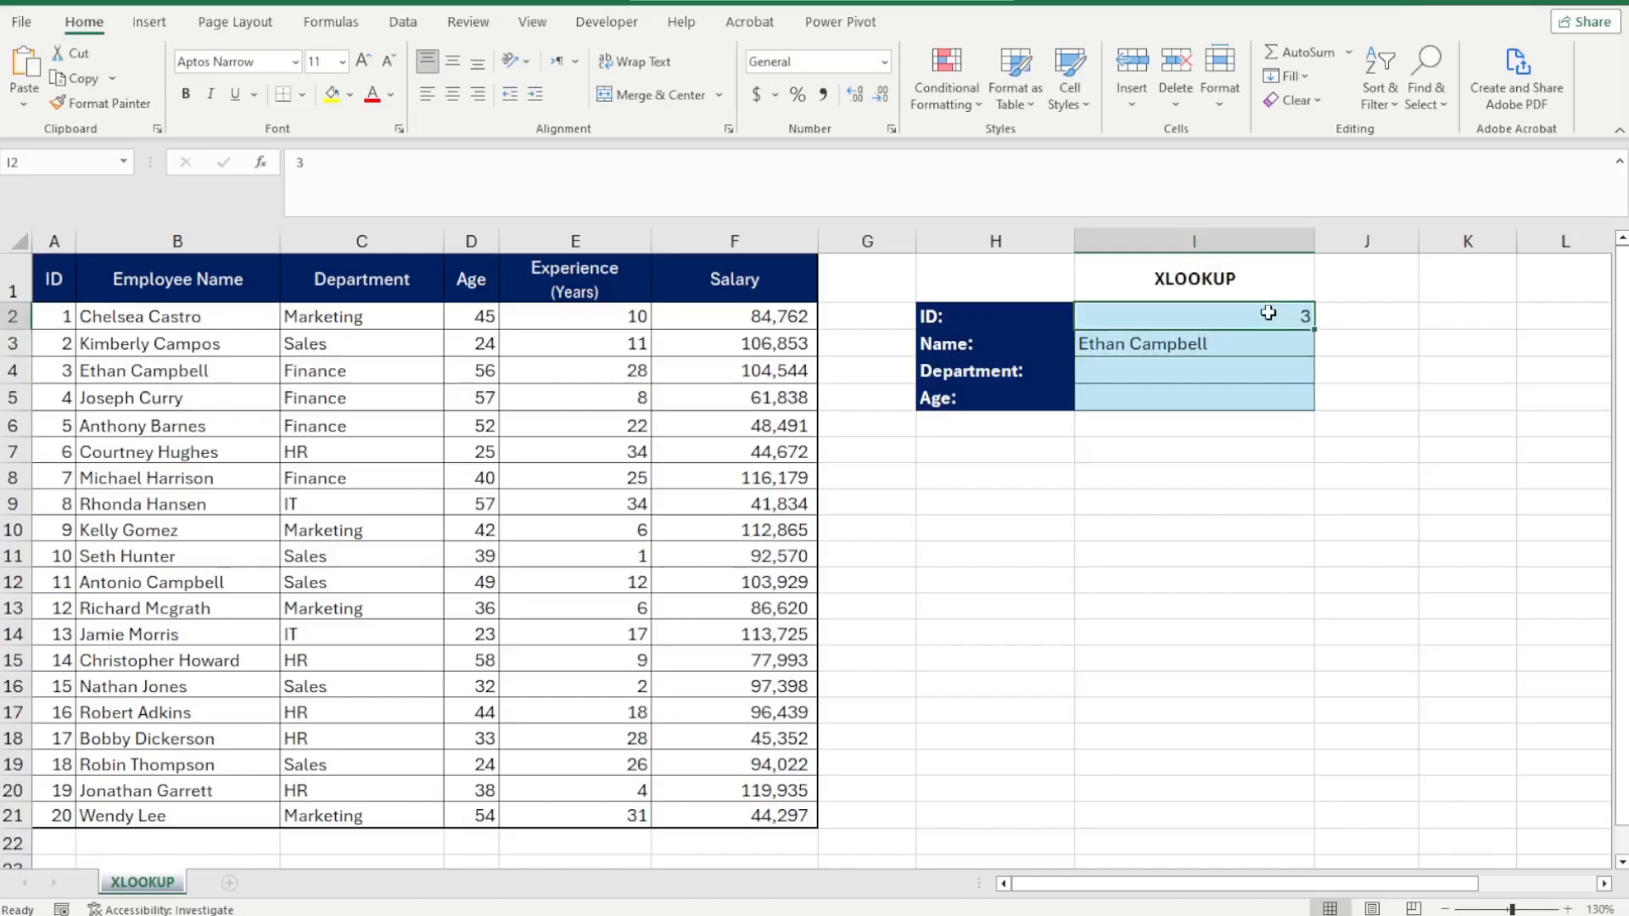
type("9")
key("Return")
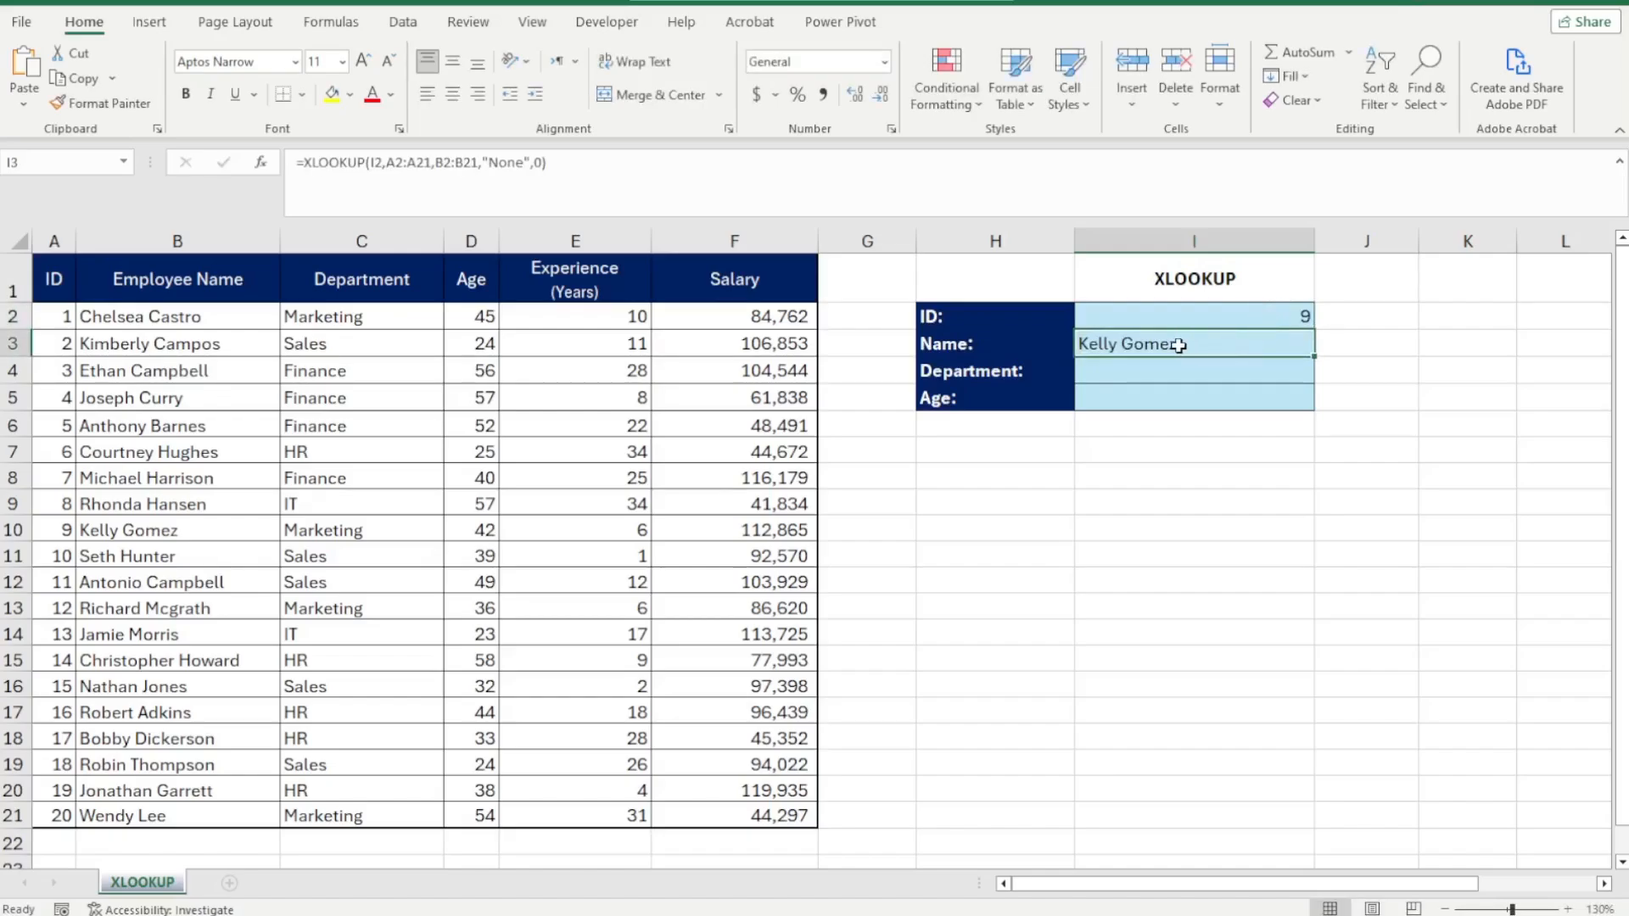
Check the employee table's row for ID 9 and the Department column that holds the next value to look up.
scroll(989, 429, "down", 1)
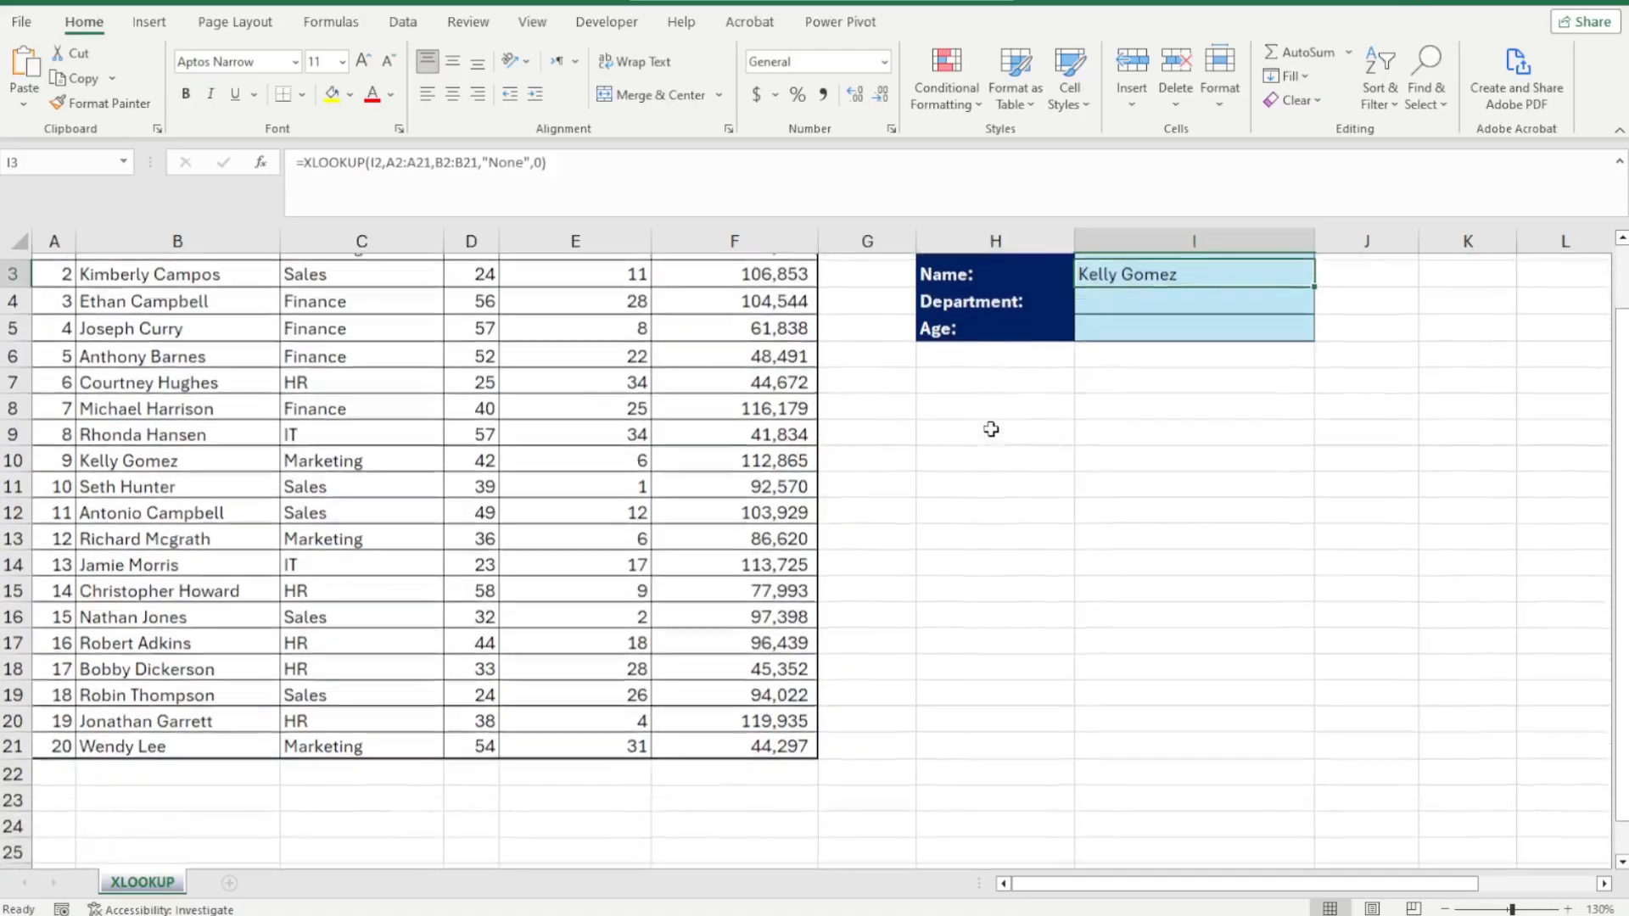
scroll(246, 624, "up", 1)
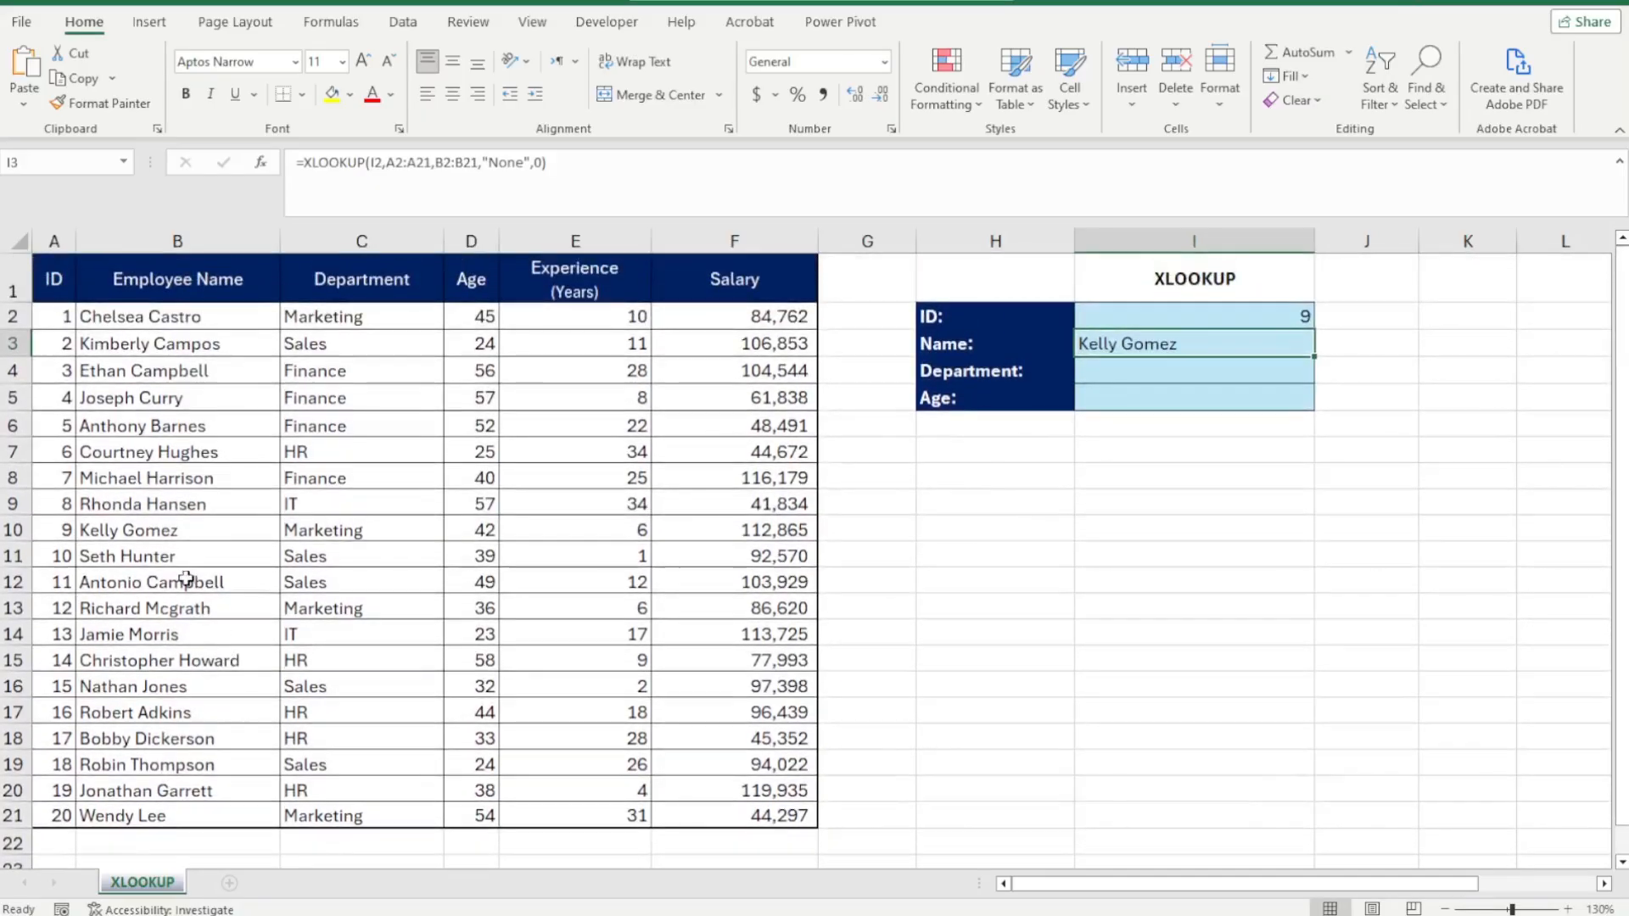
left_click(53, 529)
left_click(13, 530)
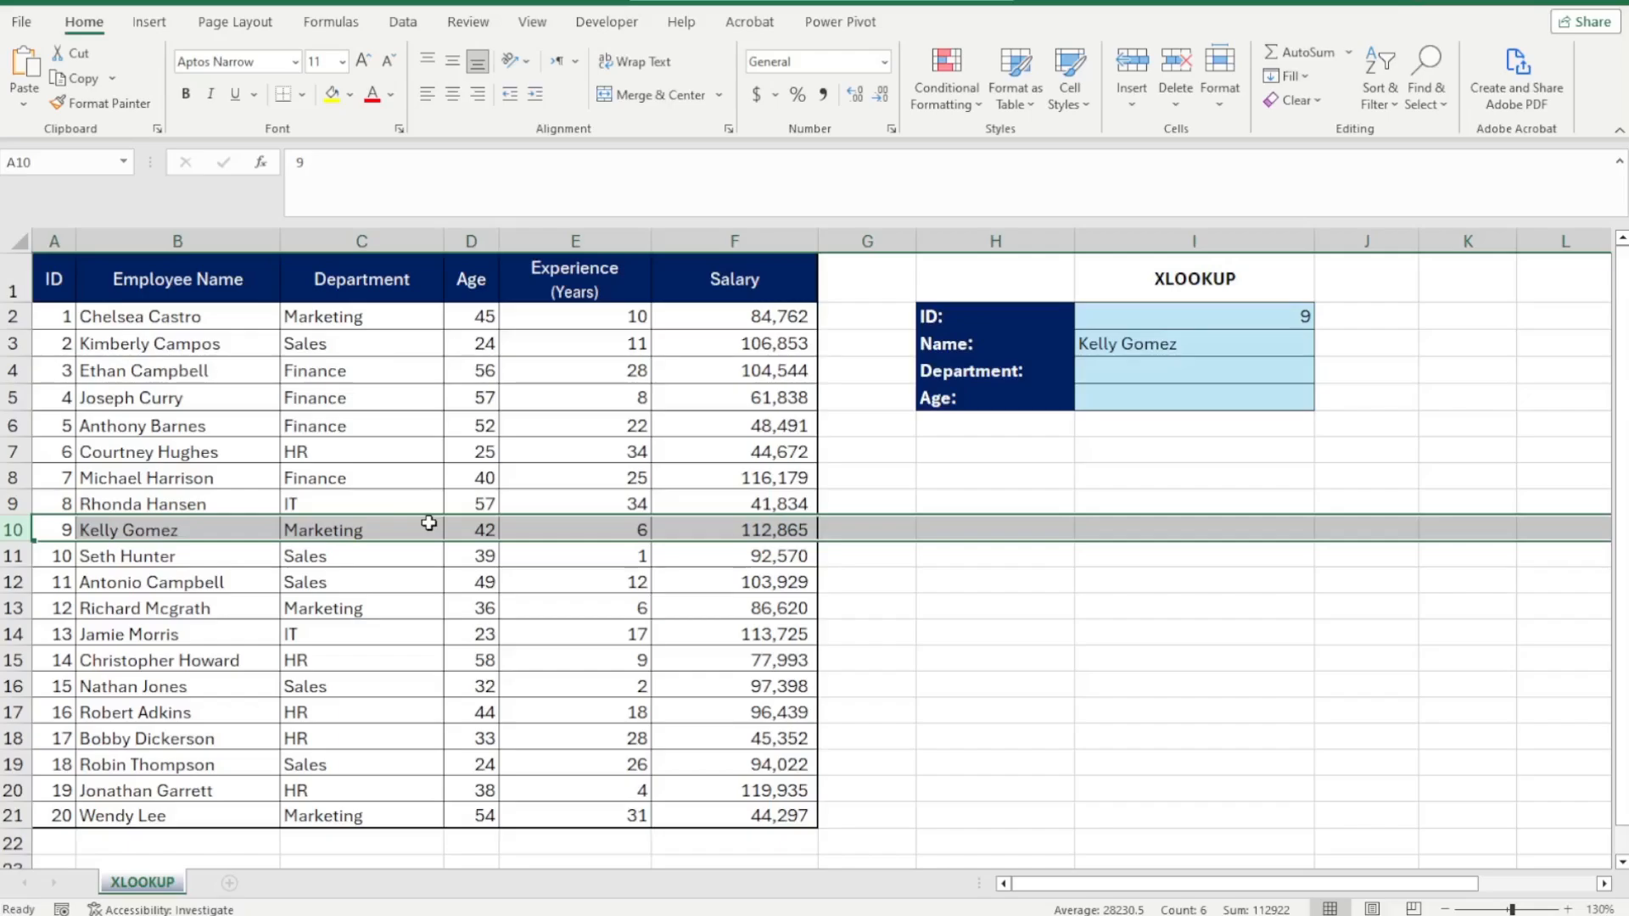
left_click(424, 528)
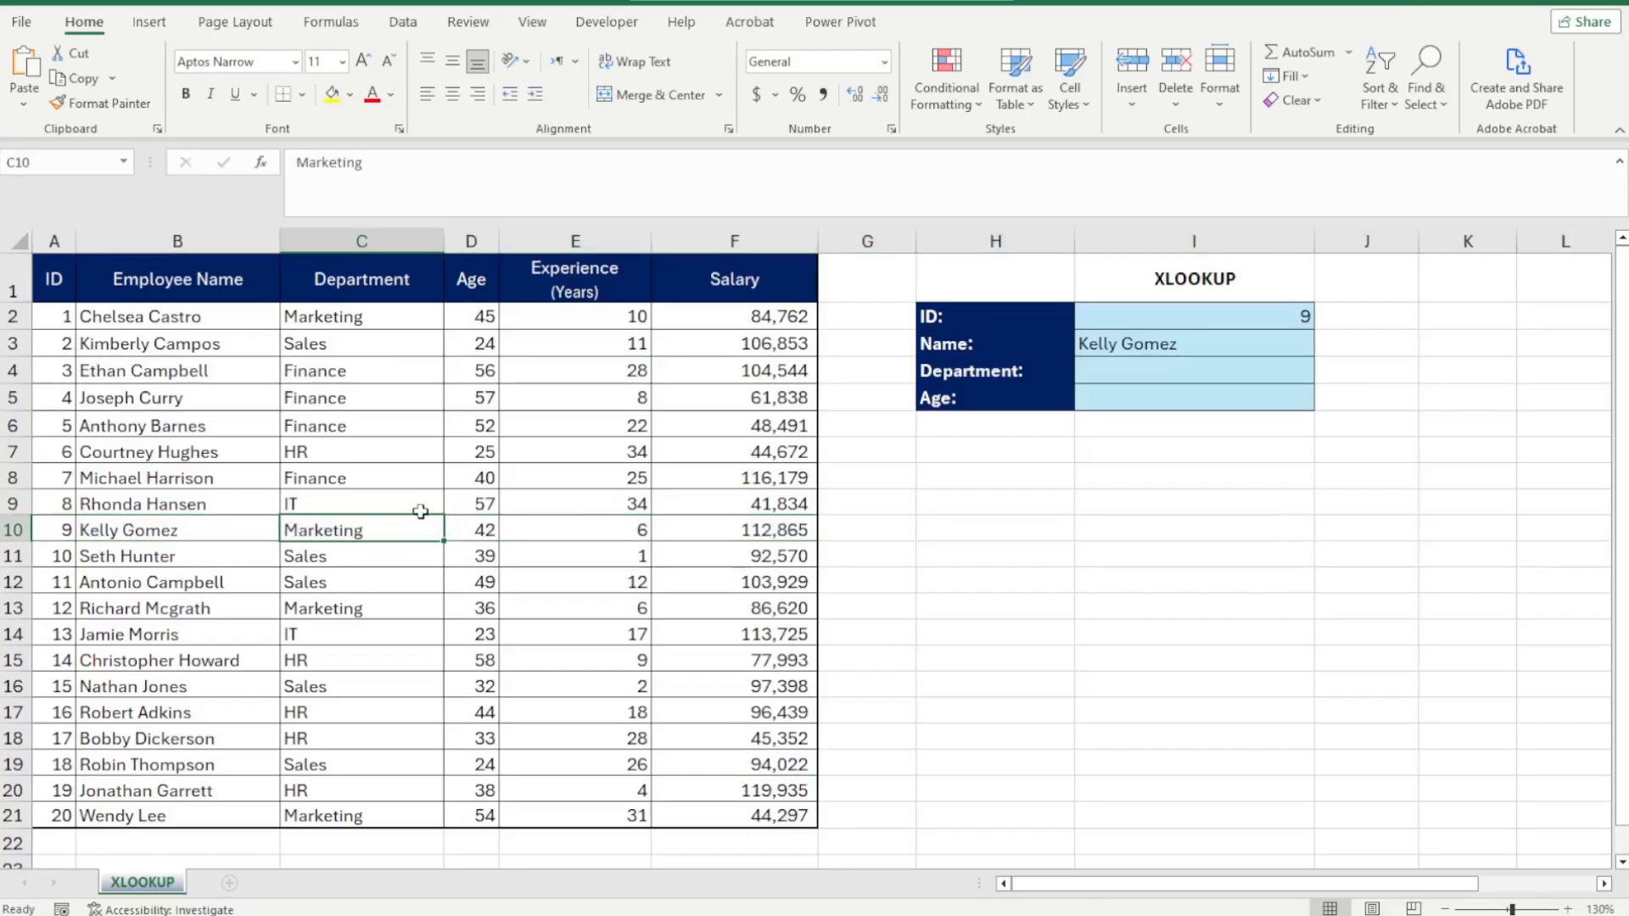
left_click(386, 241)
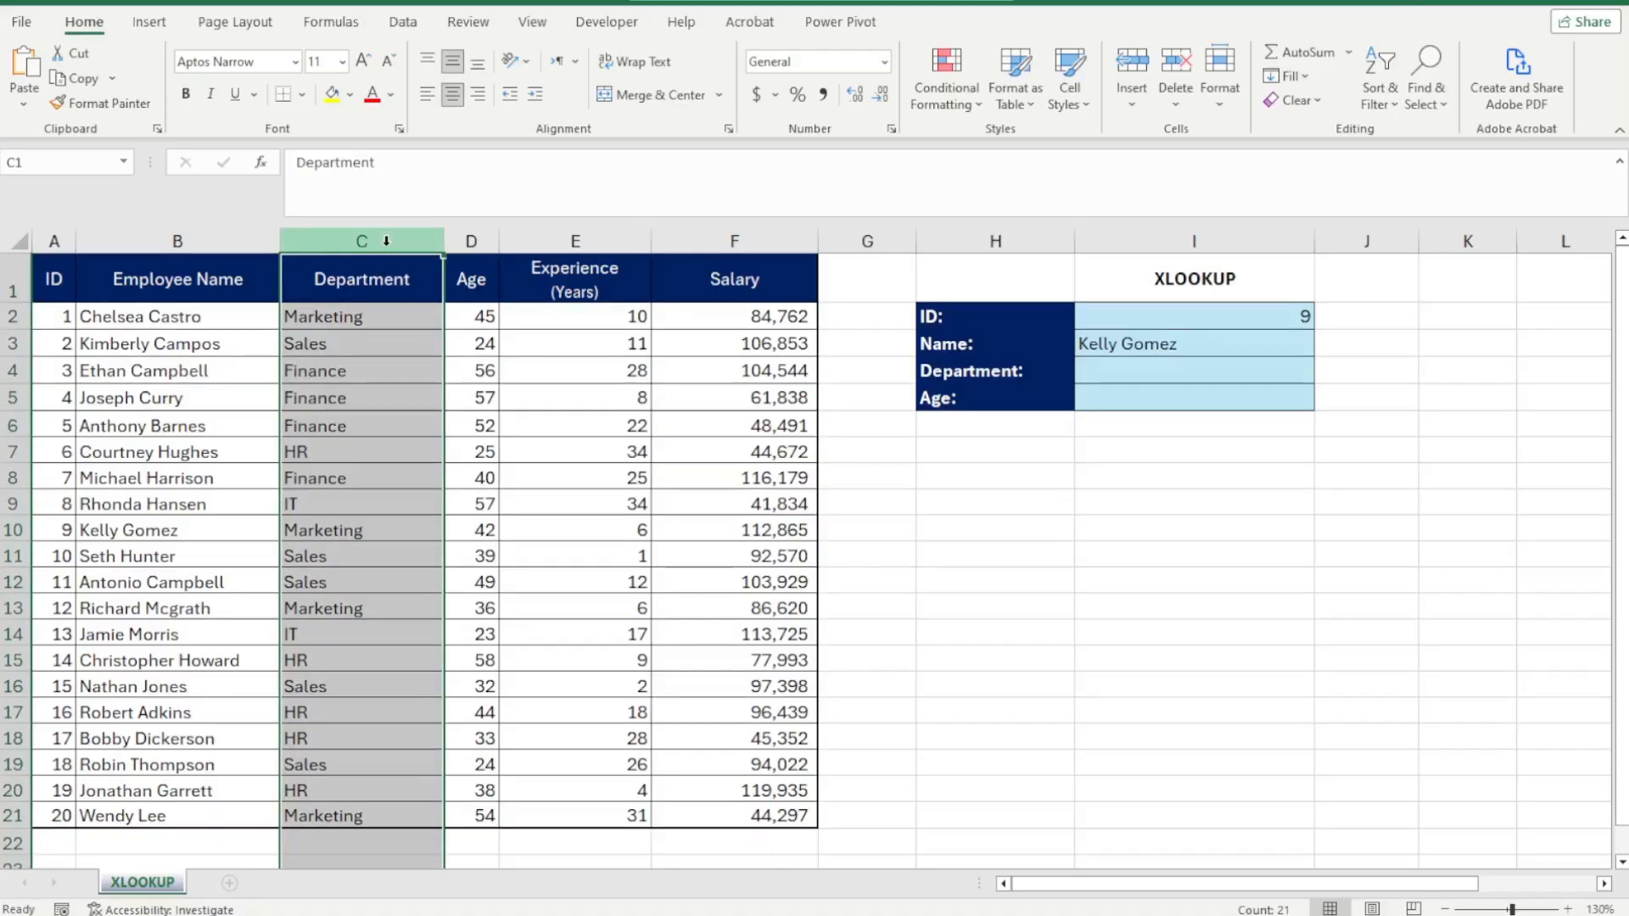
Enter an XLOOKUP formula in I4 that looks up the ID from I2 in column A and returns the department from column C.
left_click(1169, 374)
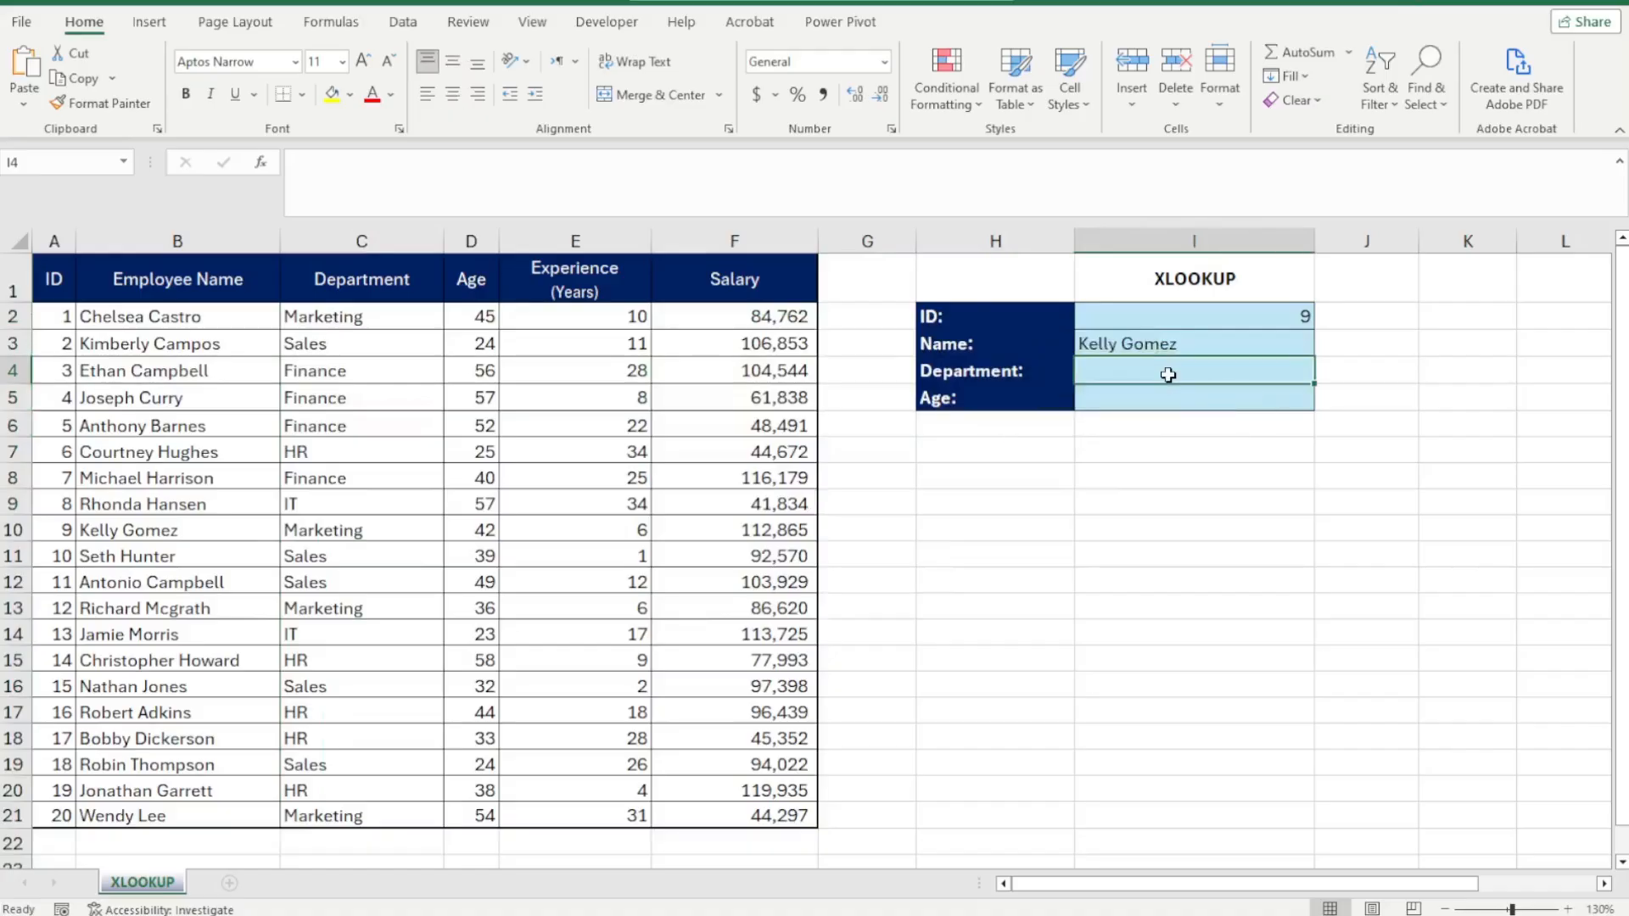
type("=X")
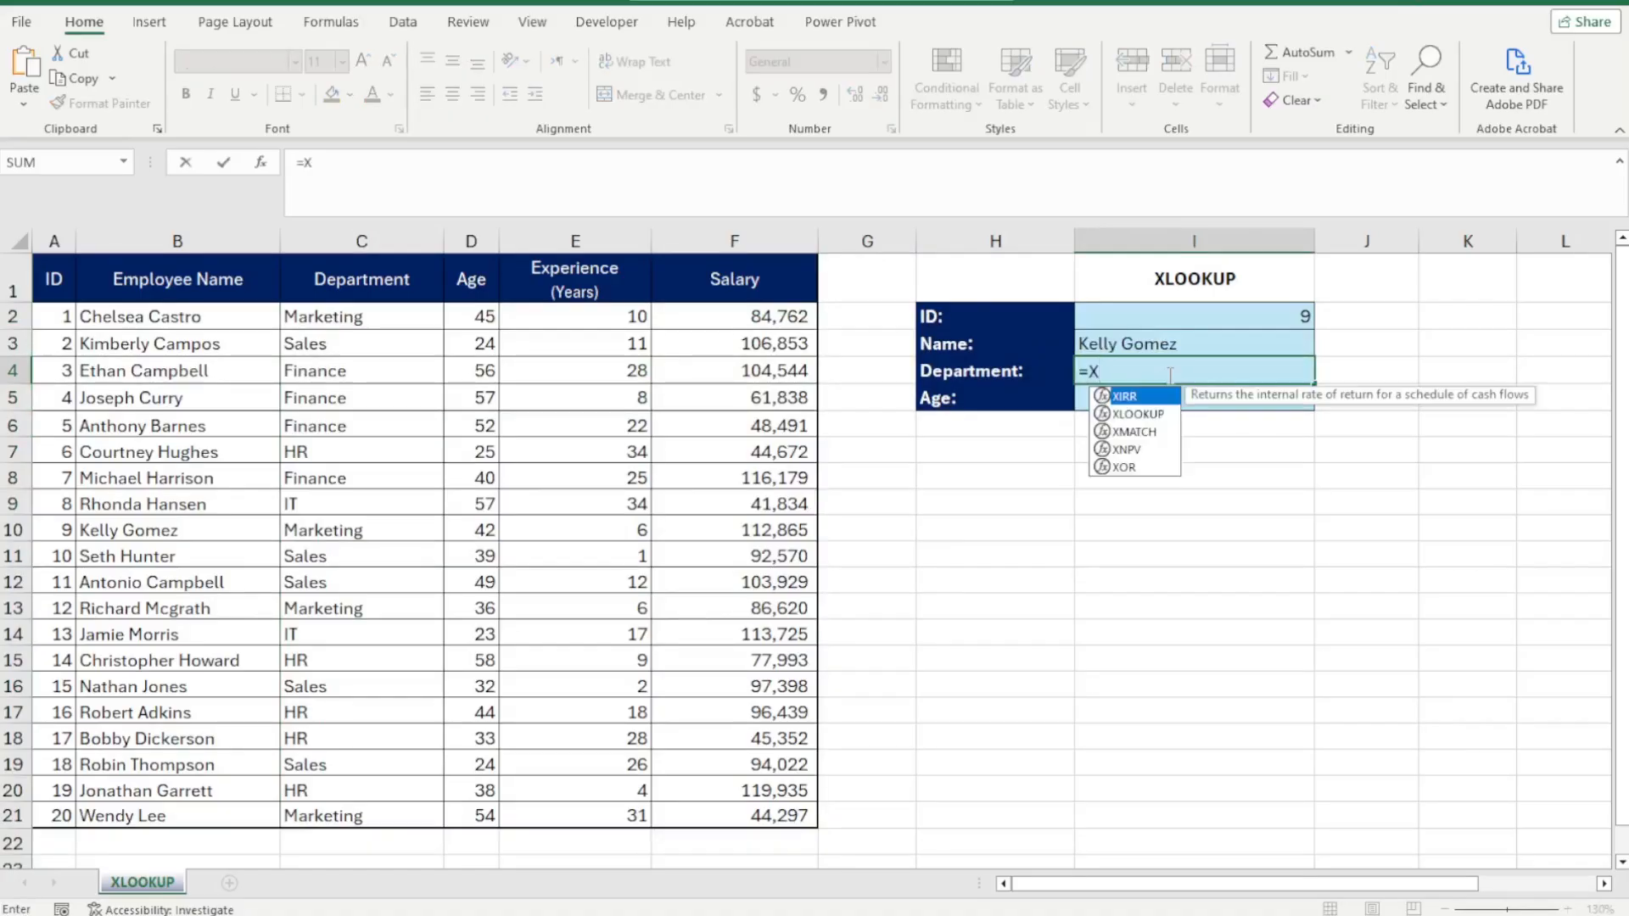
key("Down")
key("Tab")
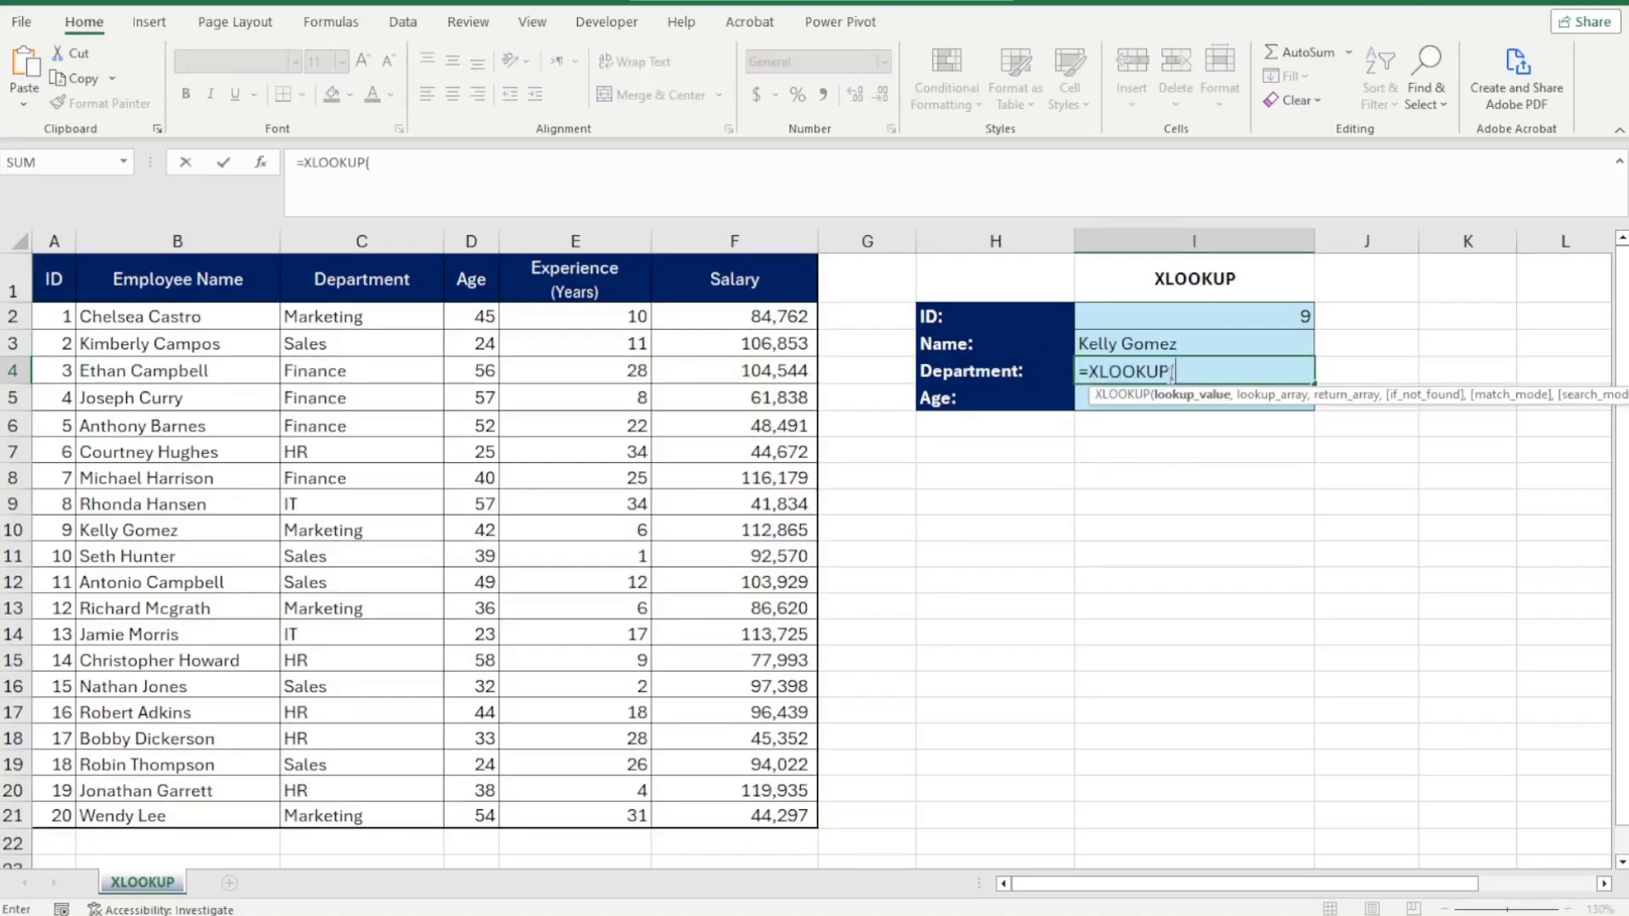
left_click(1224, 321)
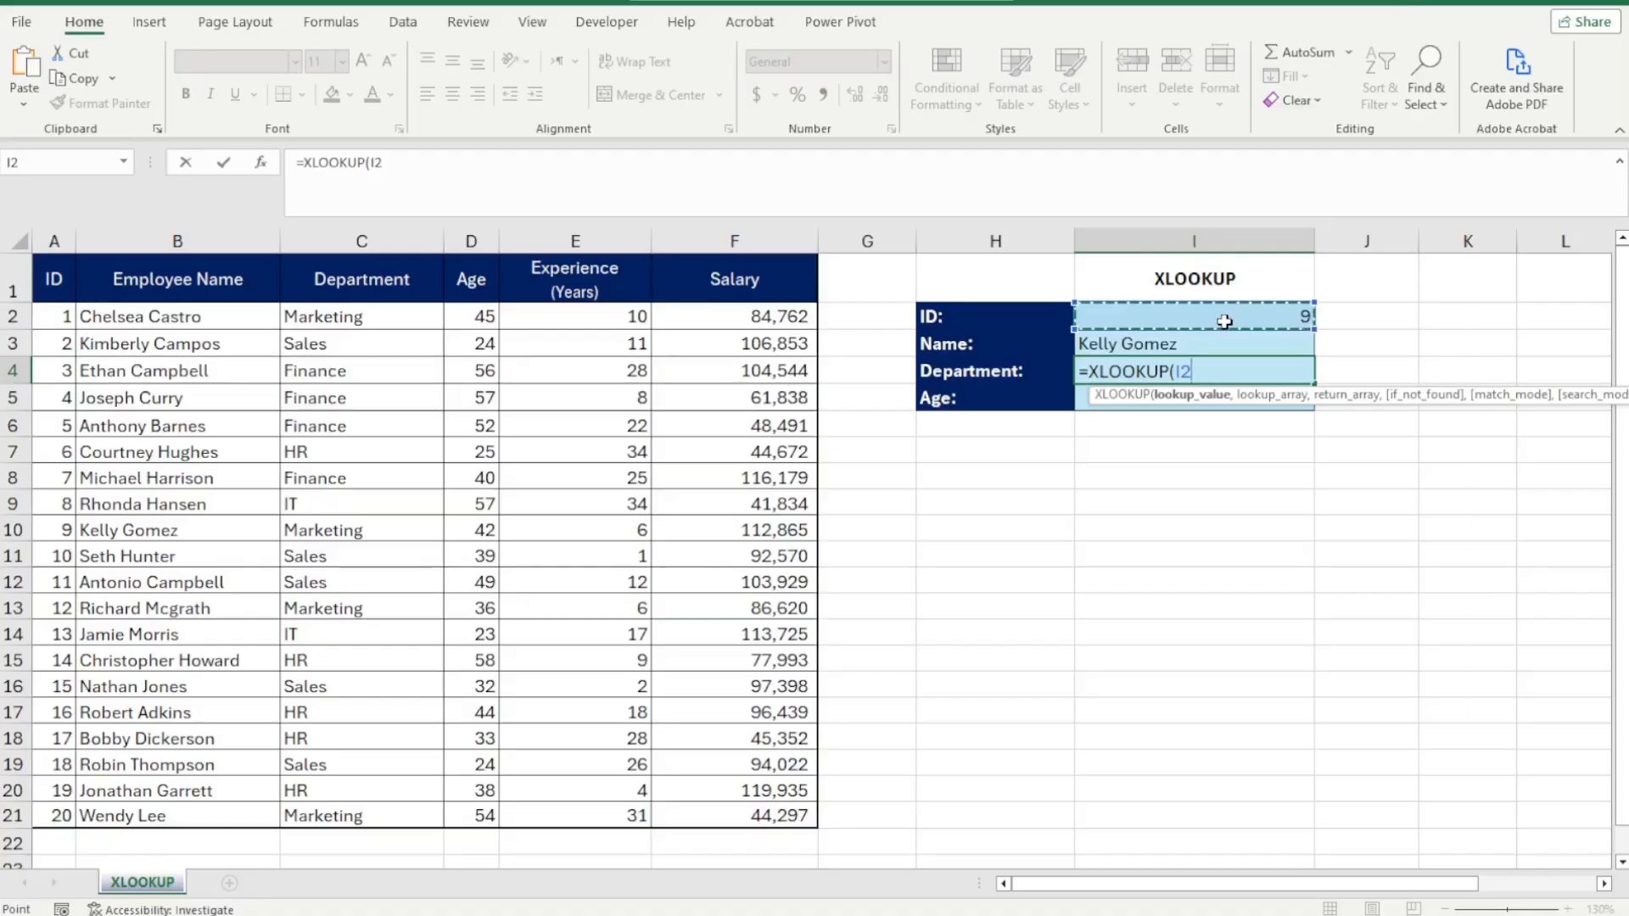
type(",")
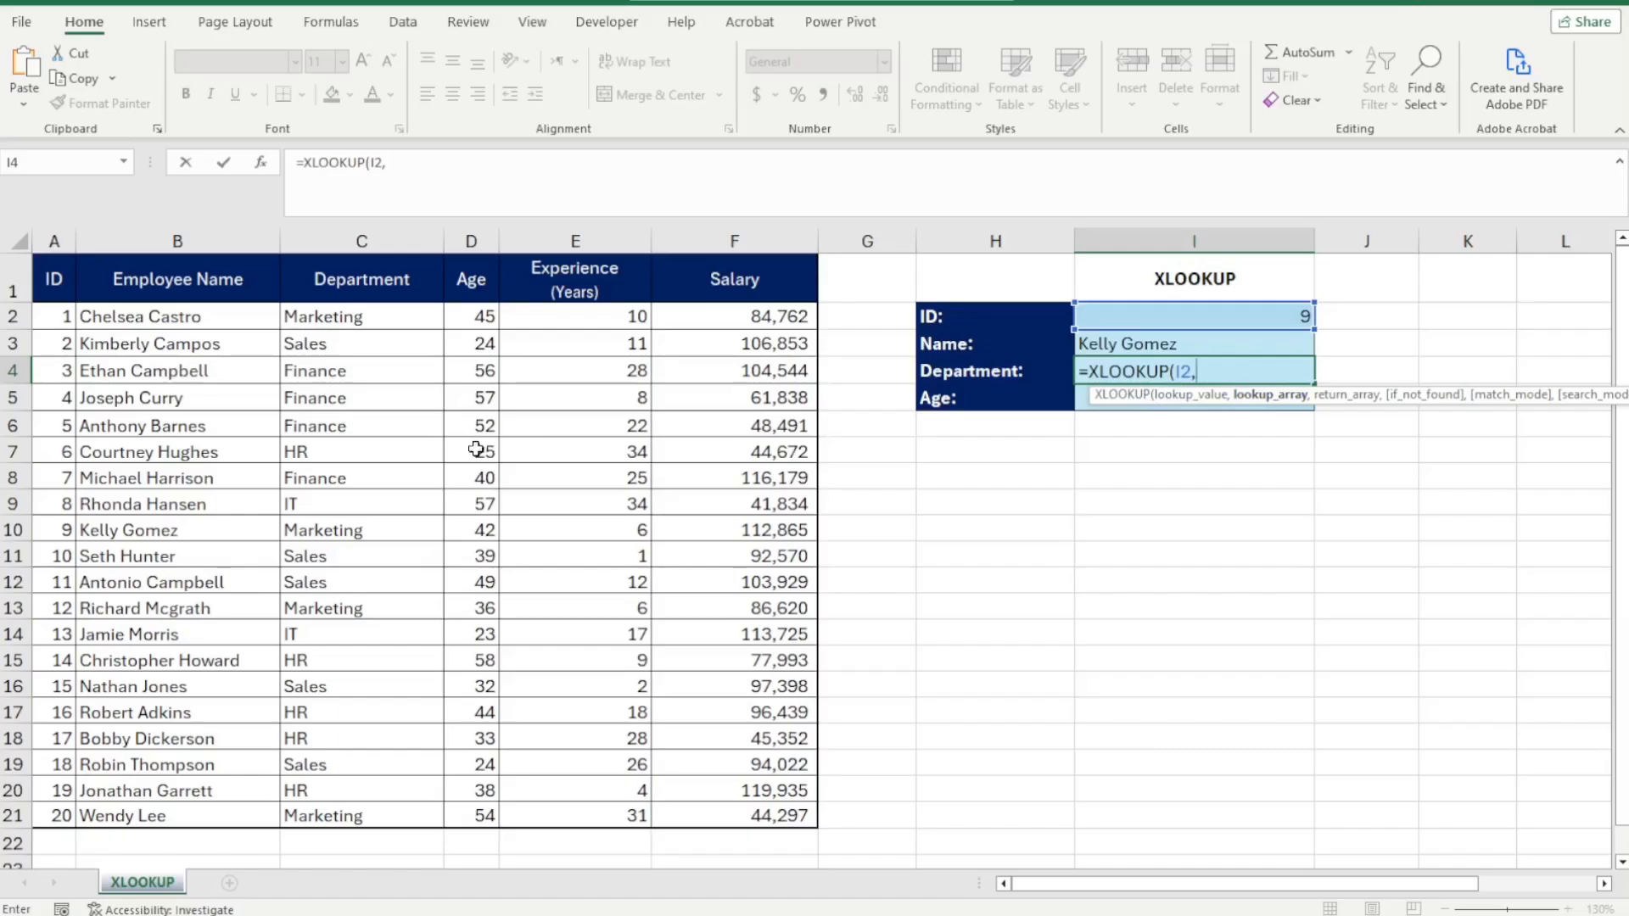
left_click(51, 241)
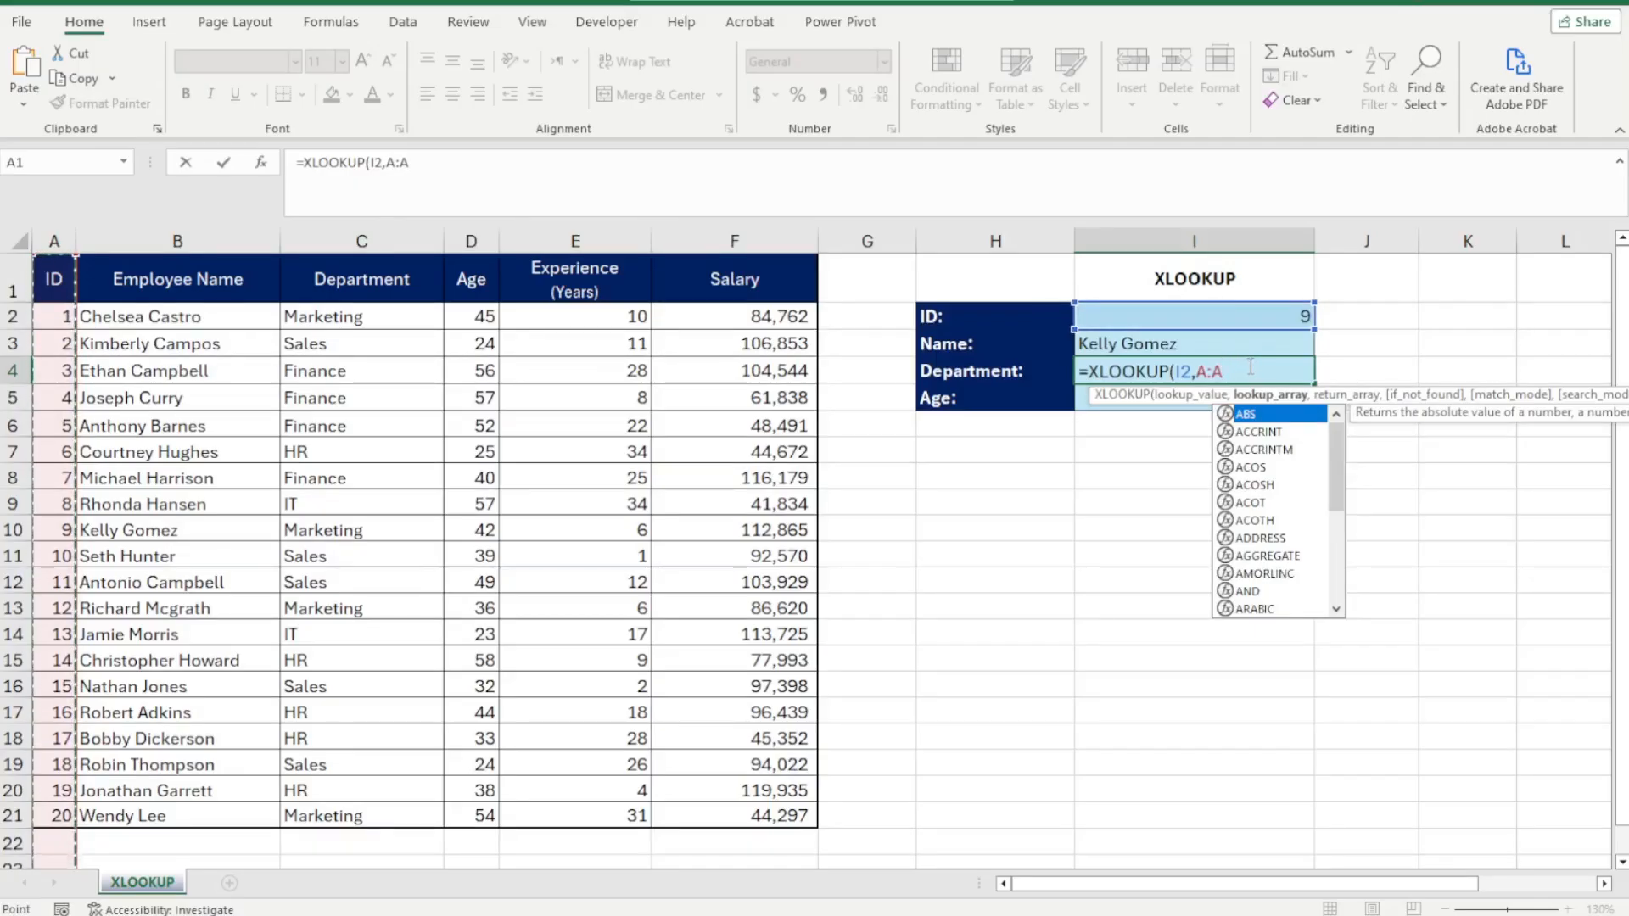
type(",C:C")
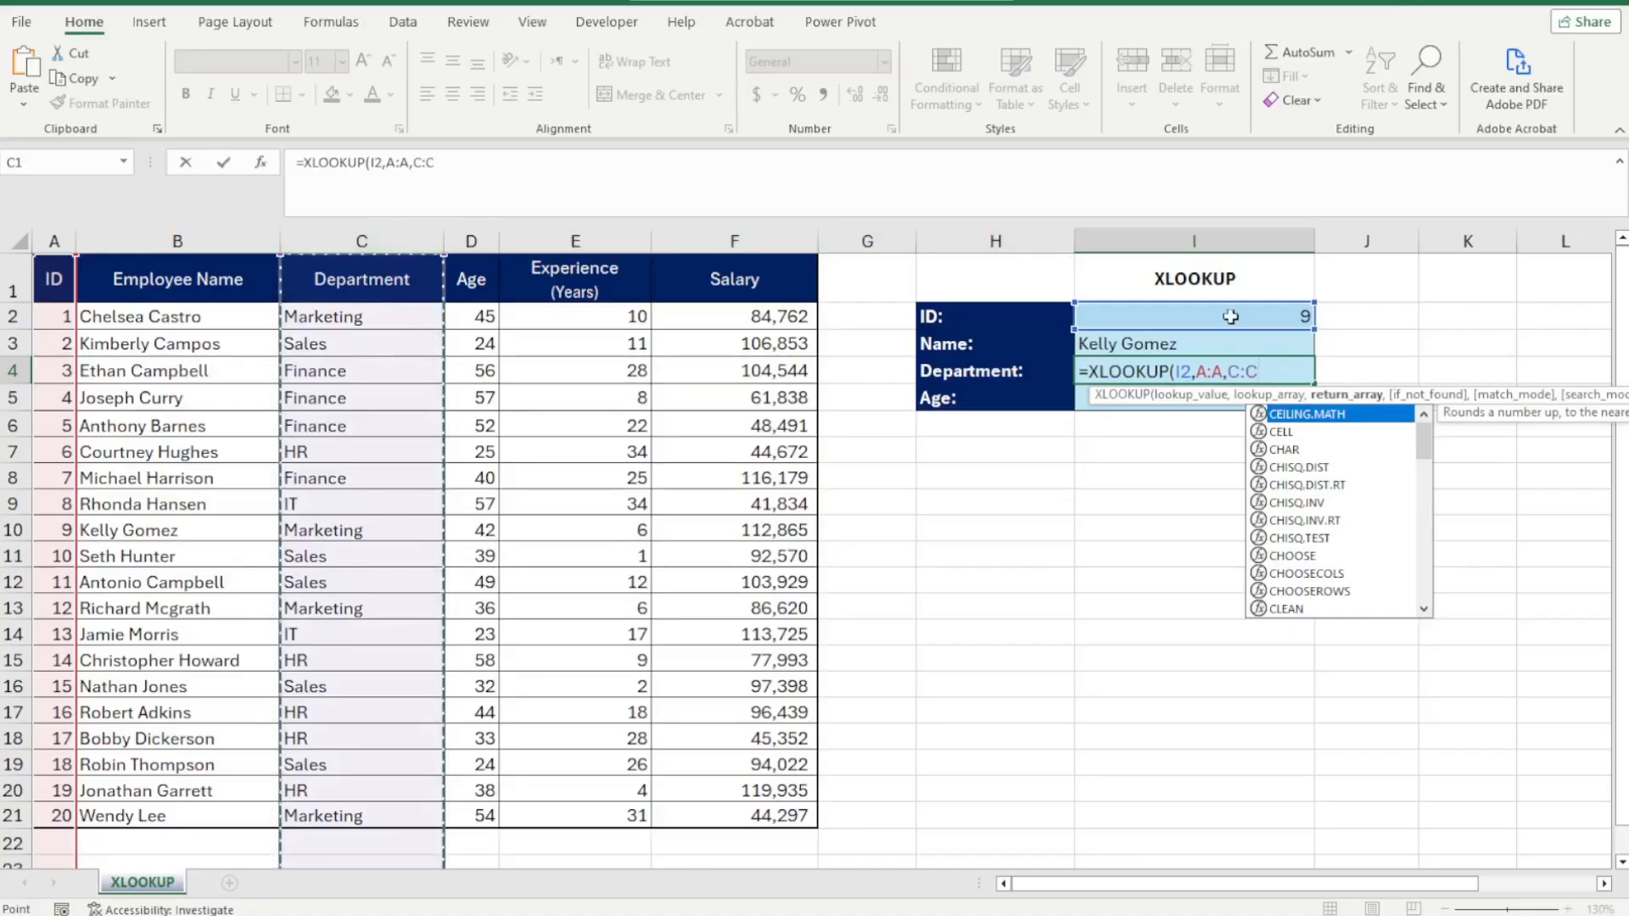
type(",")
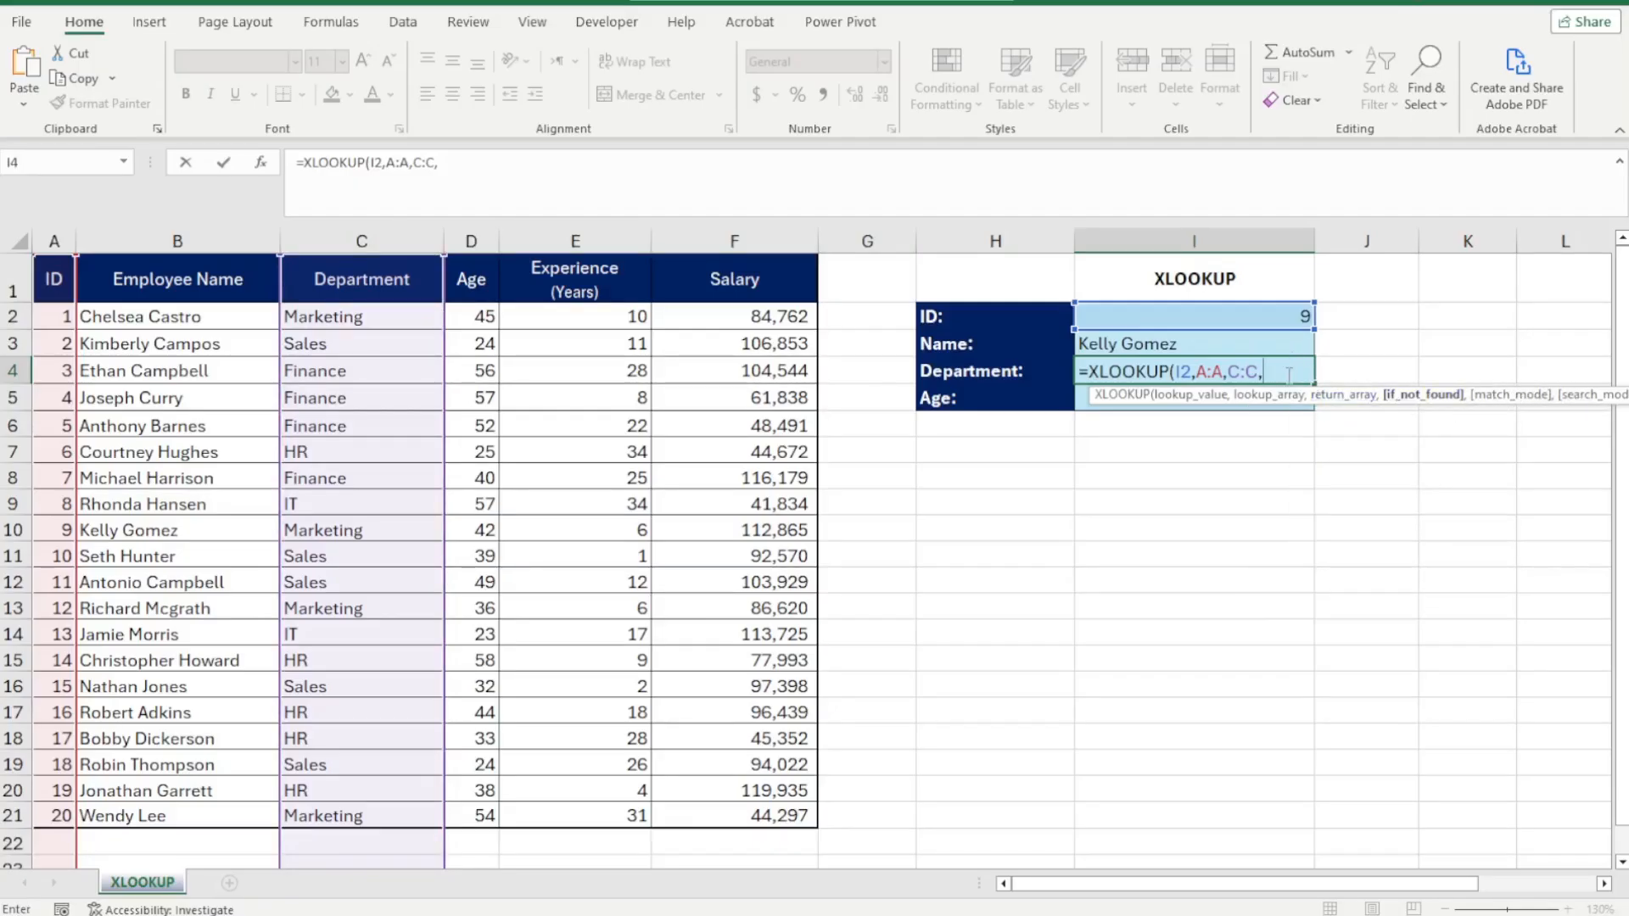
key("BackSpace")
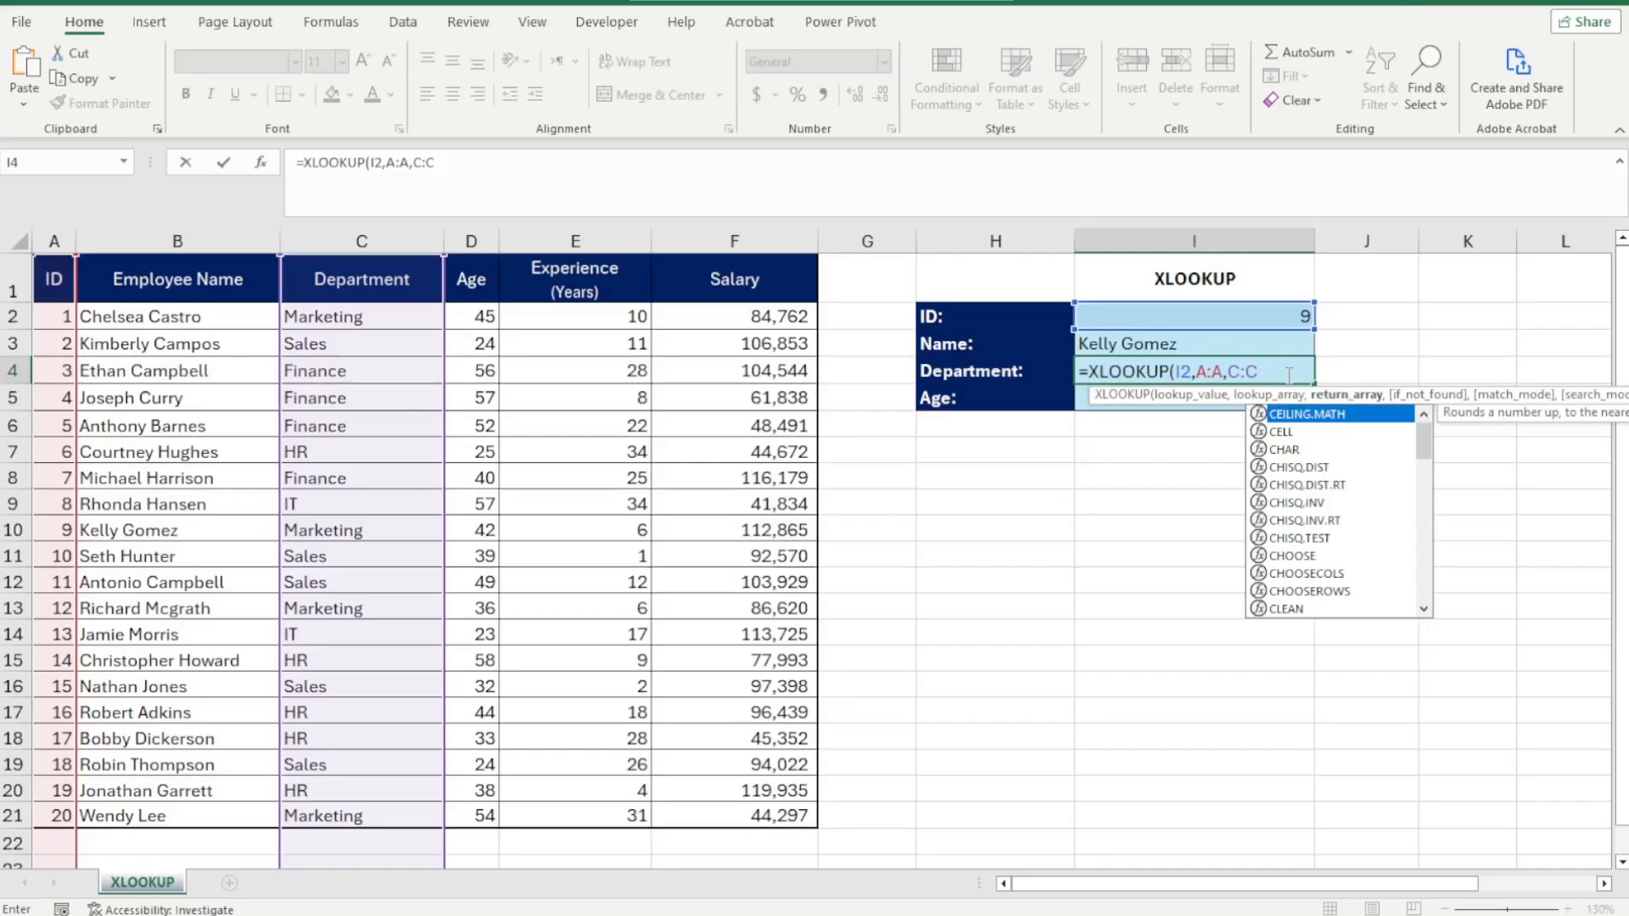
type(")")
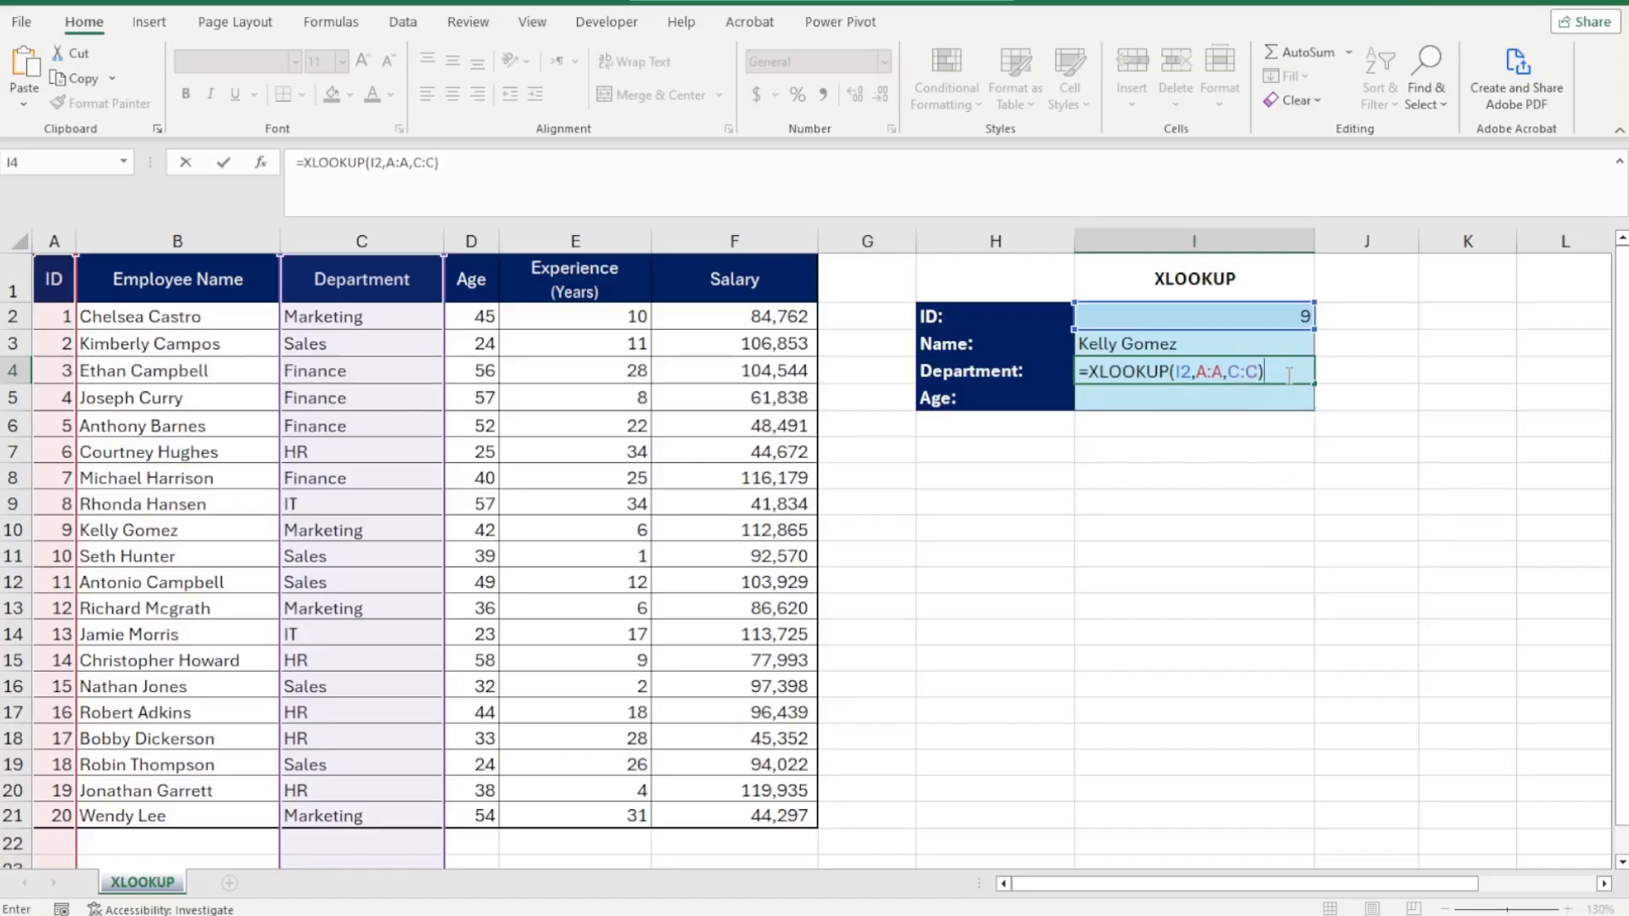
key("Return")
Add "None" as the if_not_found argument to the department XLOOKUP formula in I4.
left_click(1254, 372)
left_click_drag(1223, 346, 1221, 365)
left_click(1218, 370)
double_click(1218, 370)
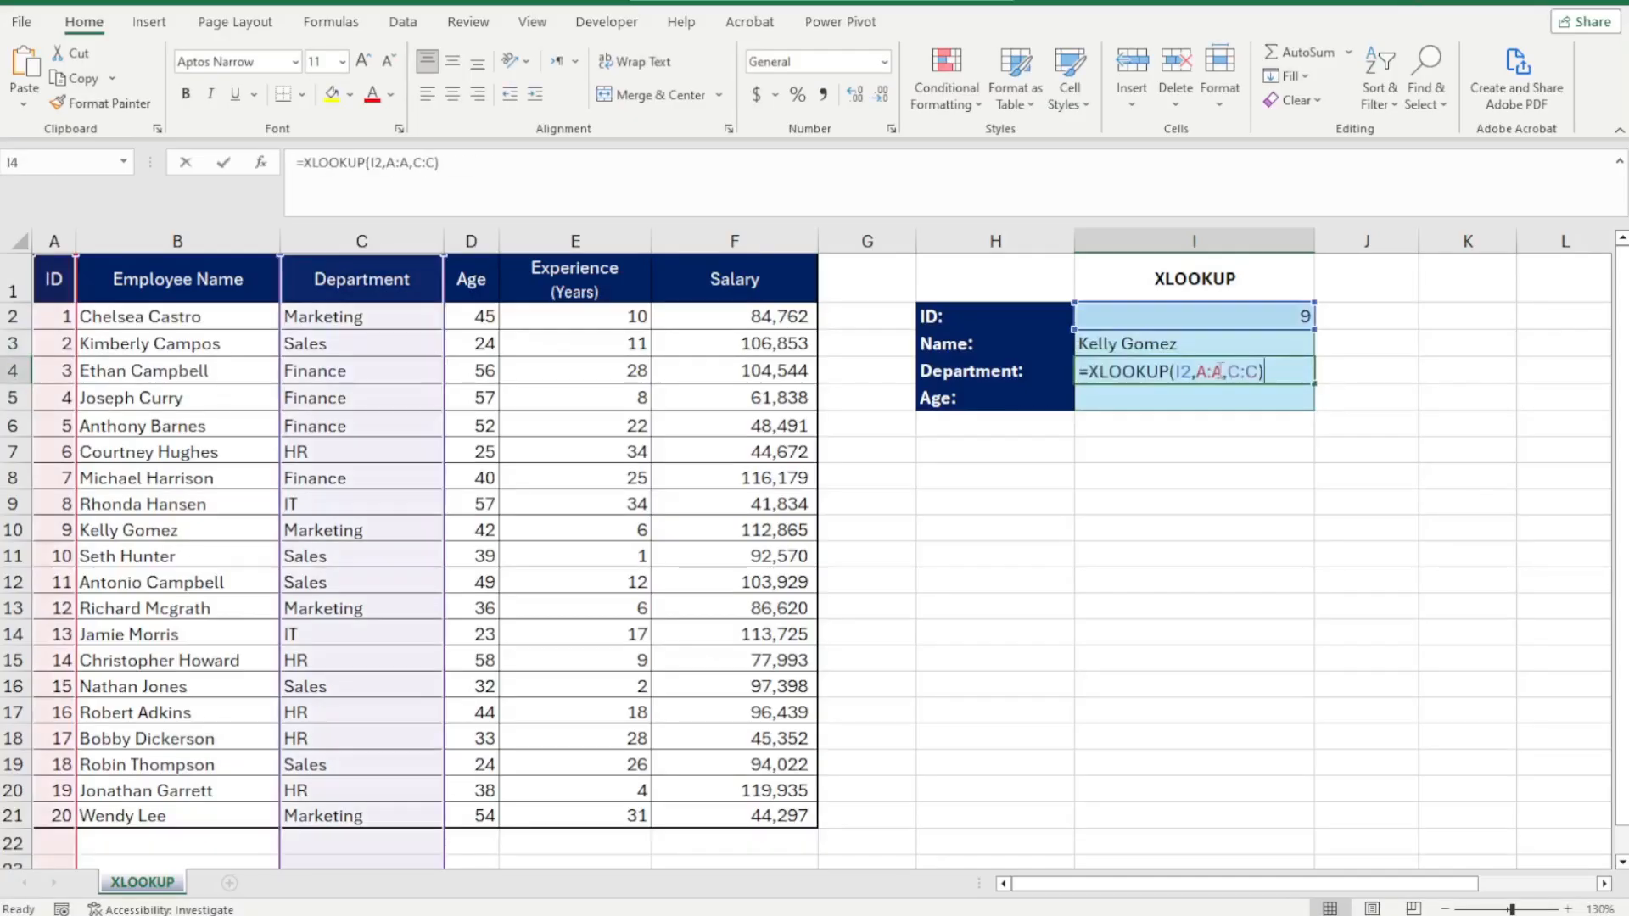
left_click(1257, 371)
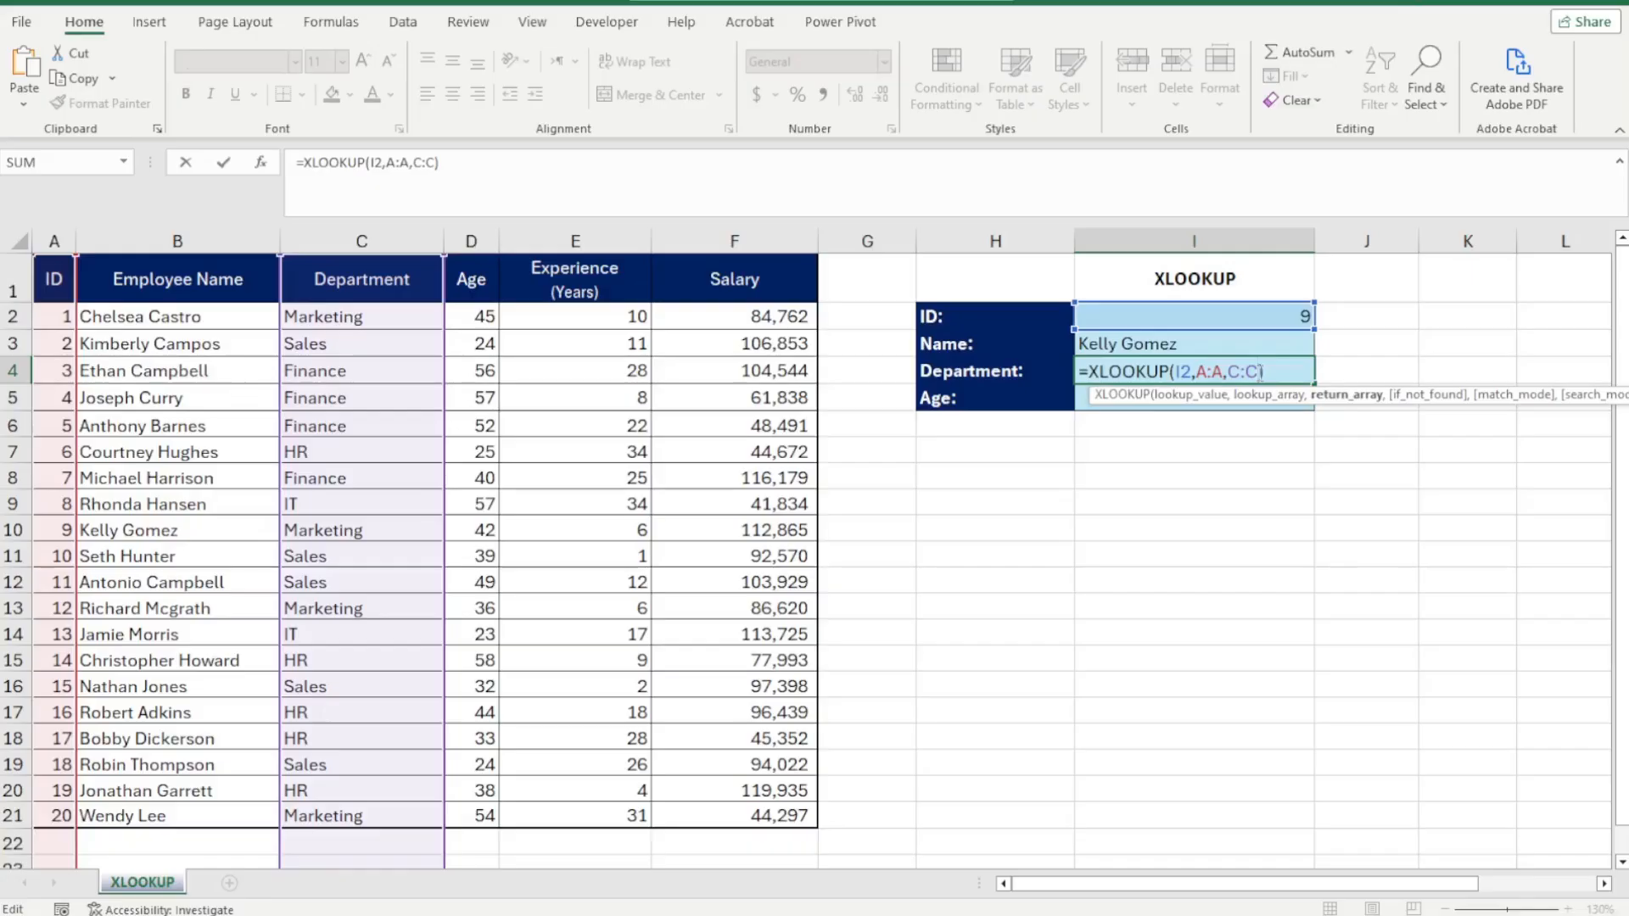
type(",\"")
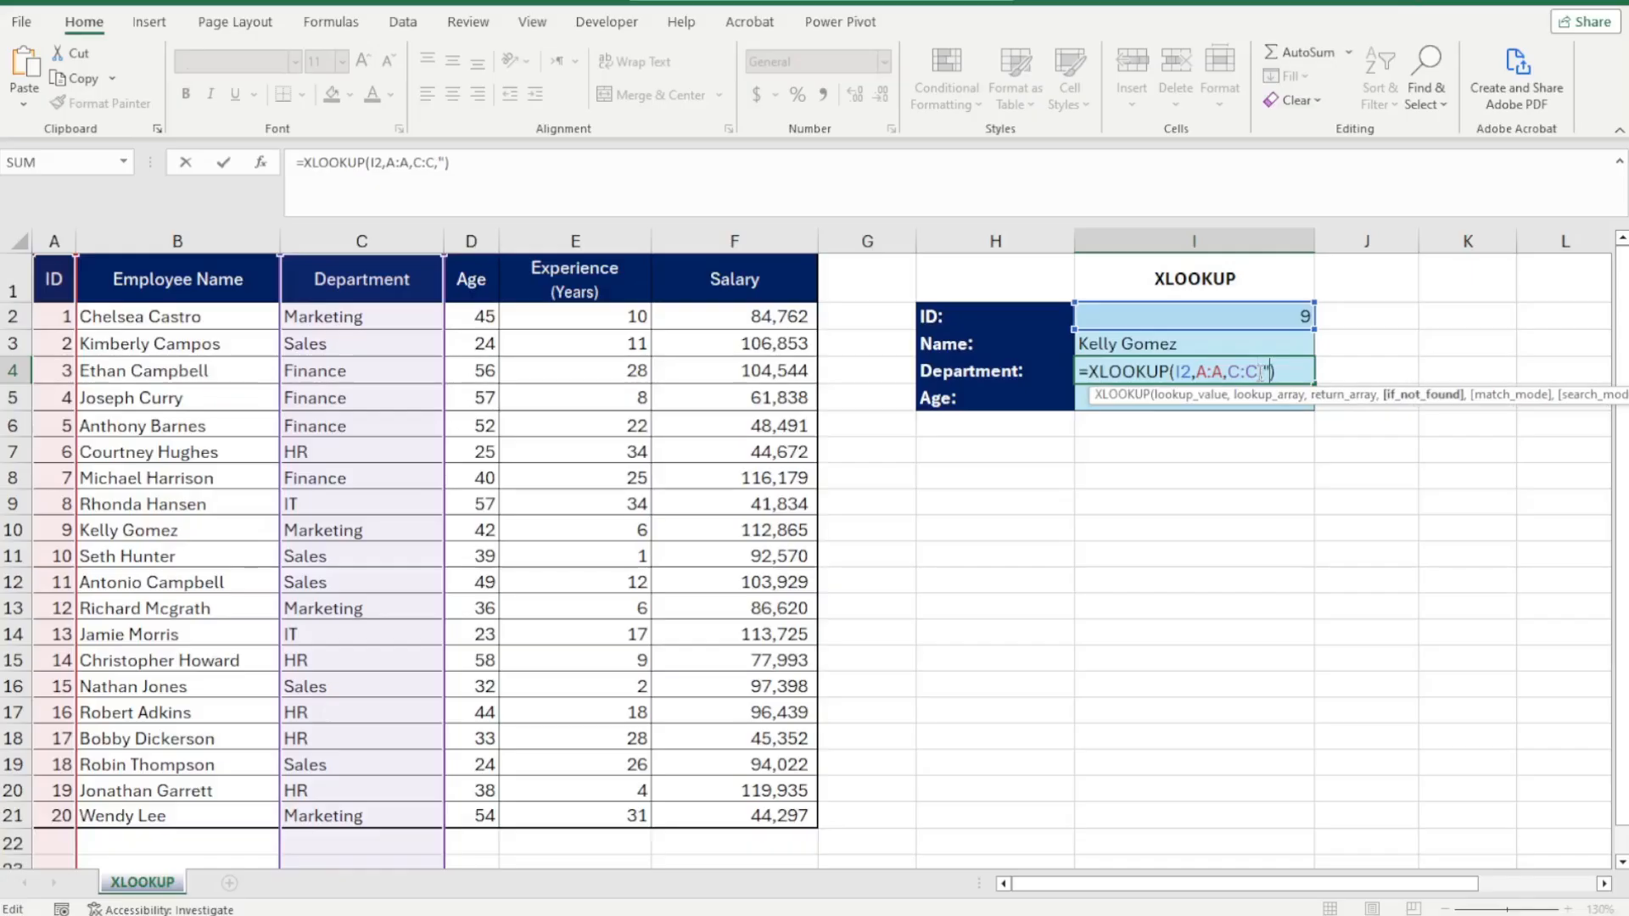
type("None")
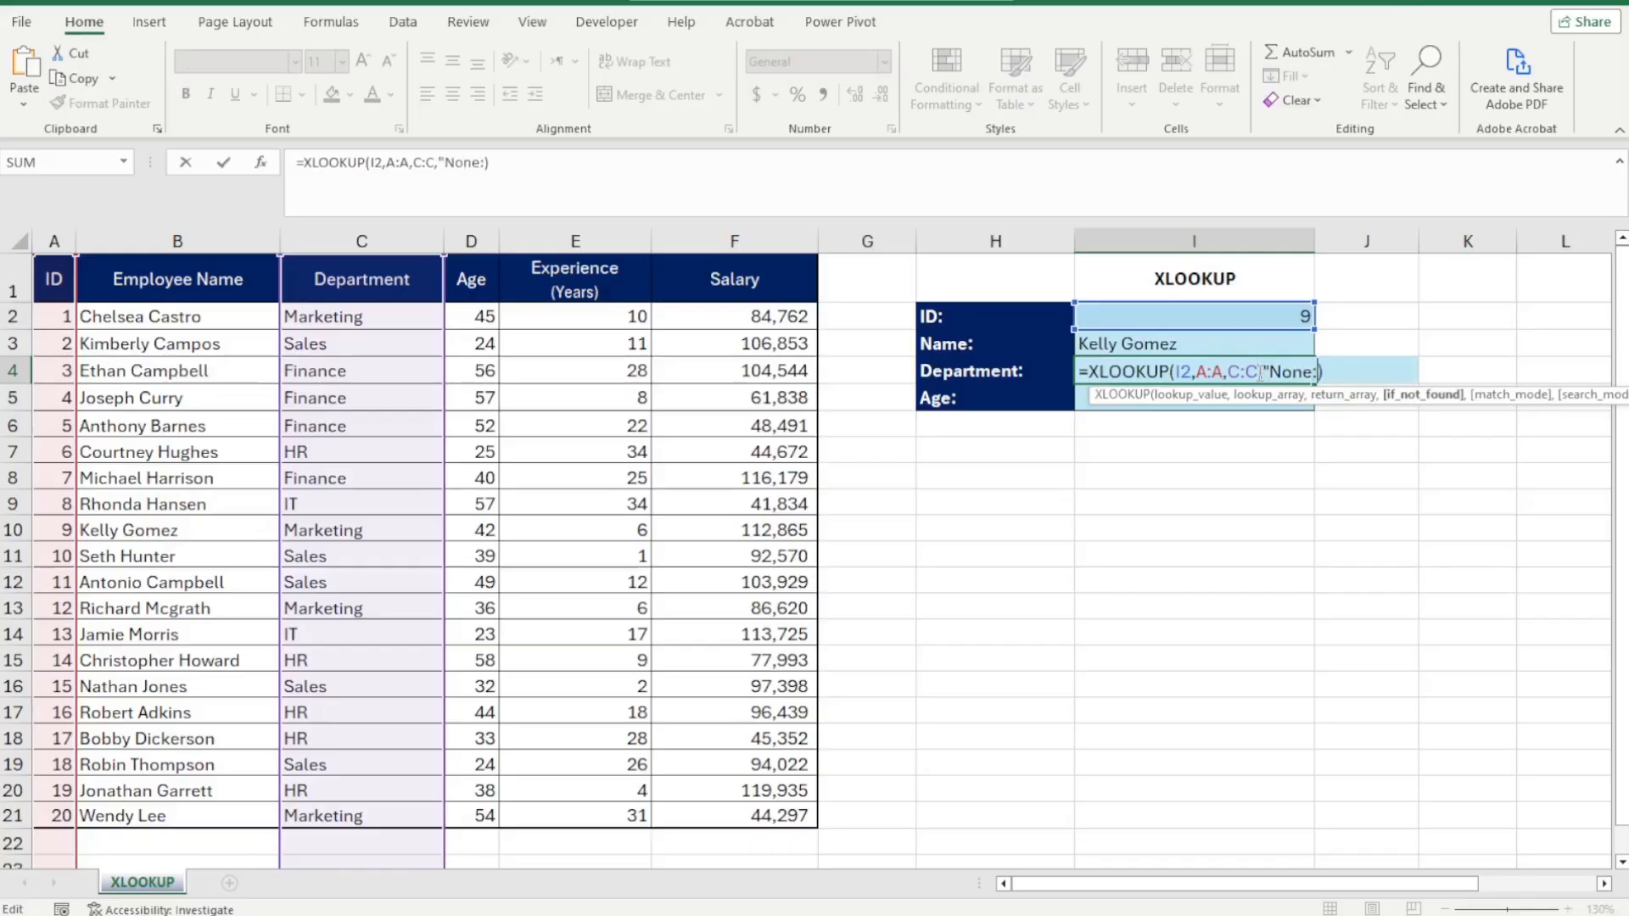
type("\"")
key("Return")
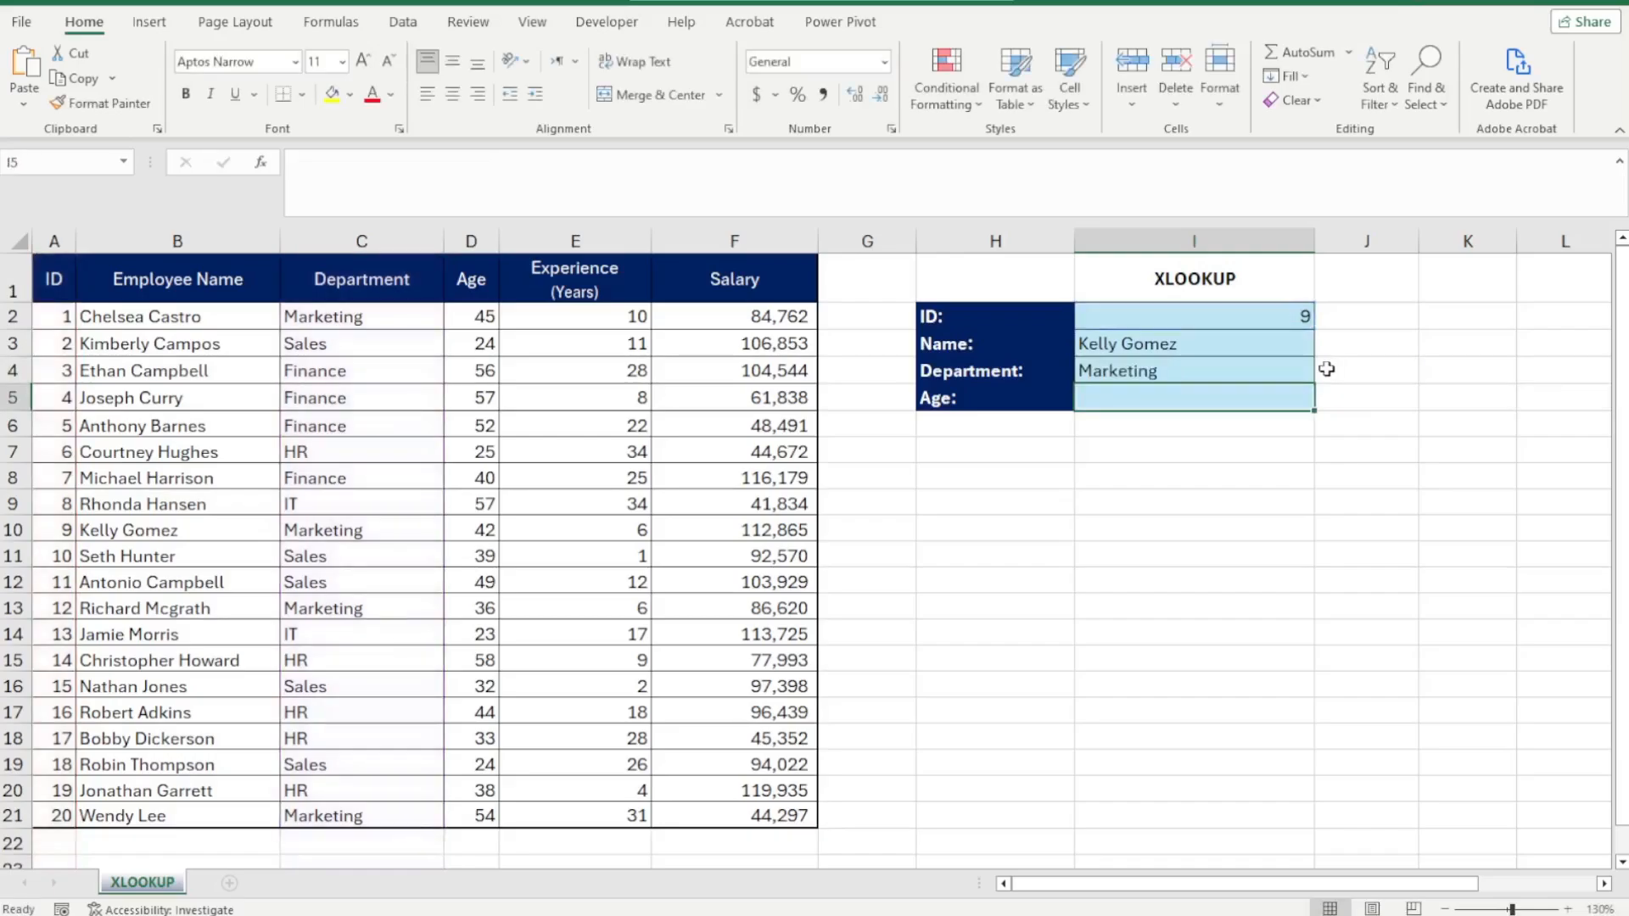
Review the name and department lookups in I3 and I4 against the table row for ID 9, and check the empty Age cell I5.
left_click(1250, 376)
left_click(1158, 353)
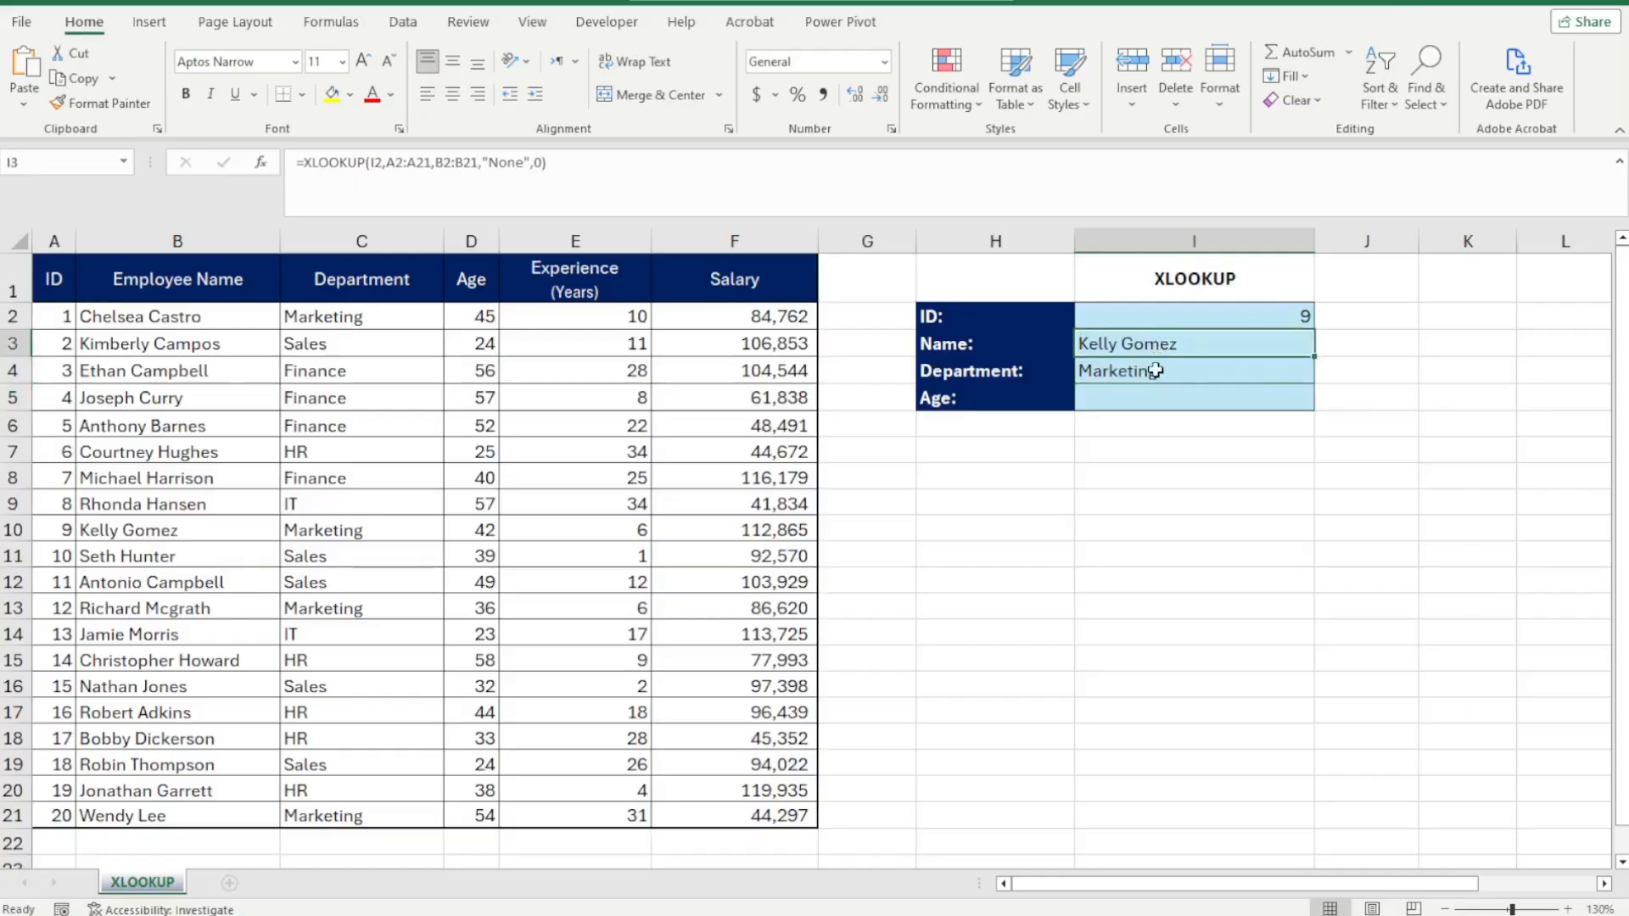
left_click(1155, 371)
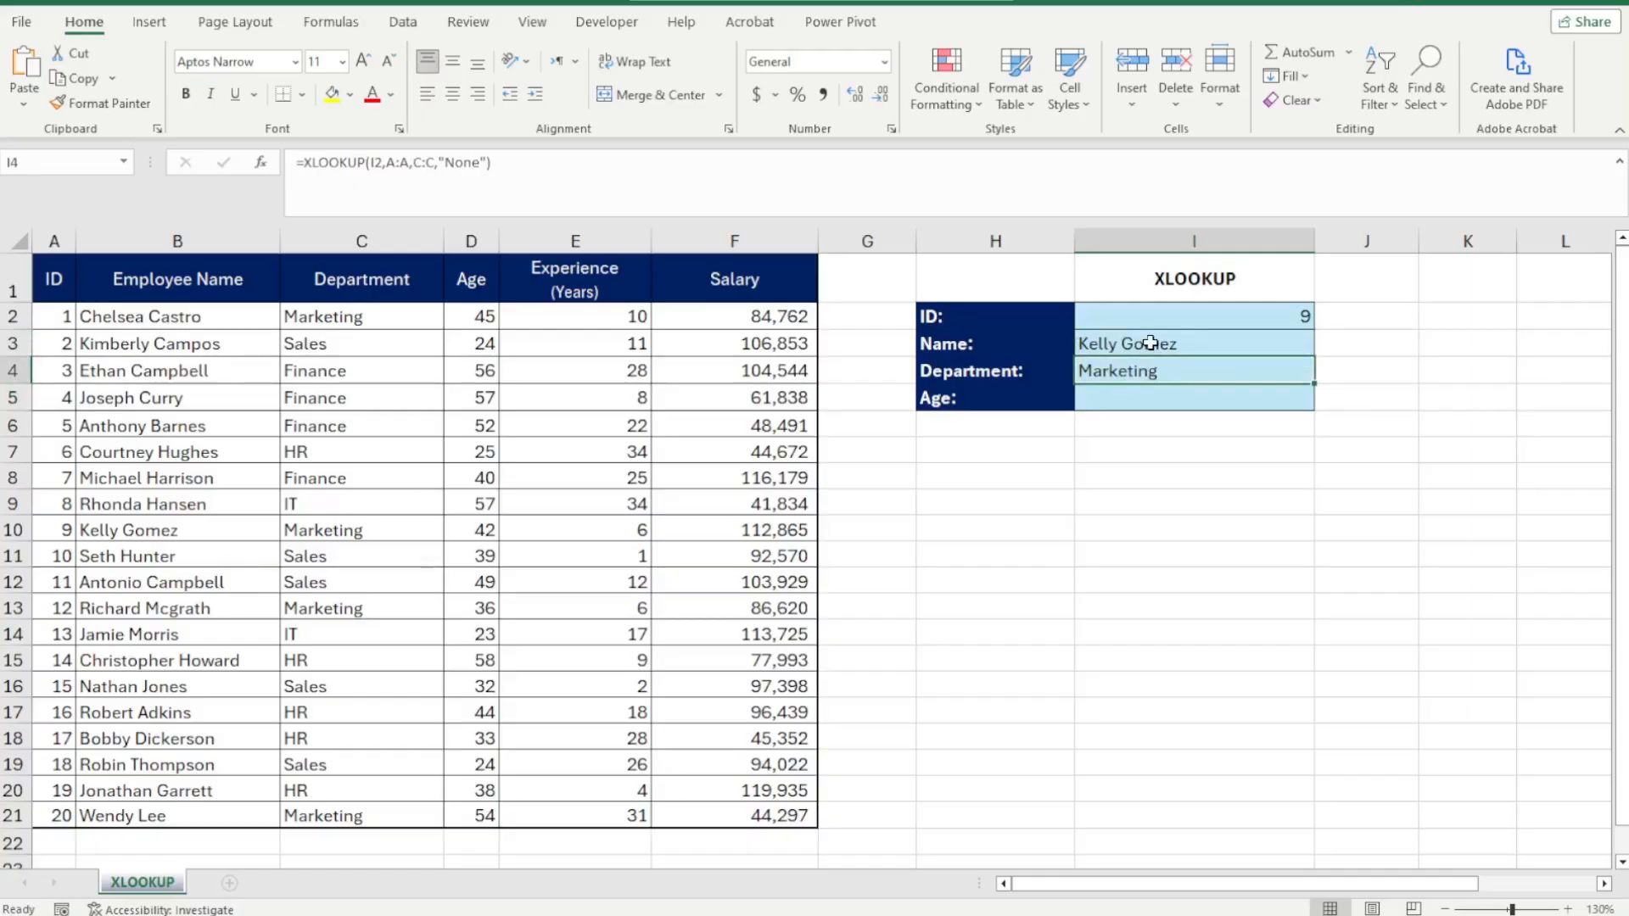
left_click(1159, 352)
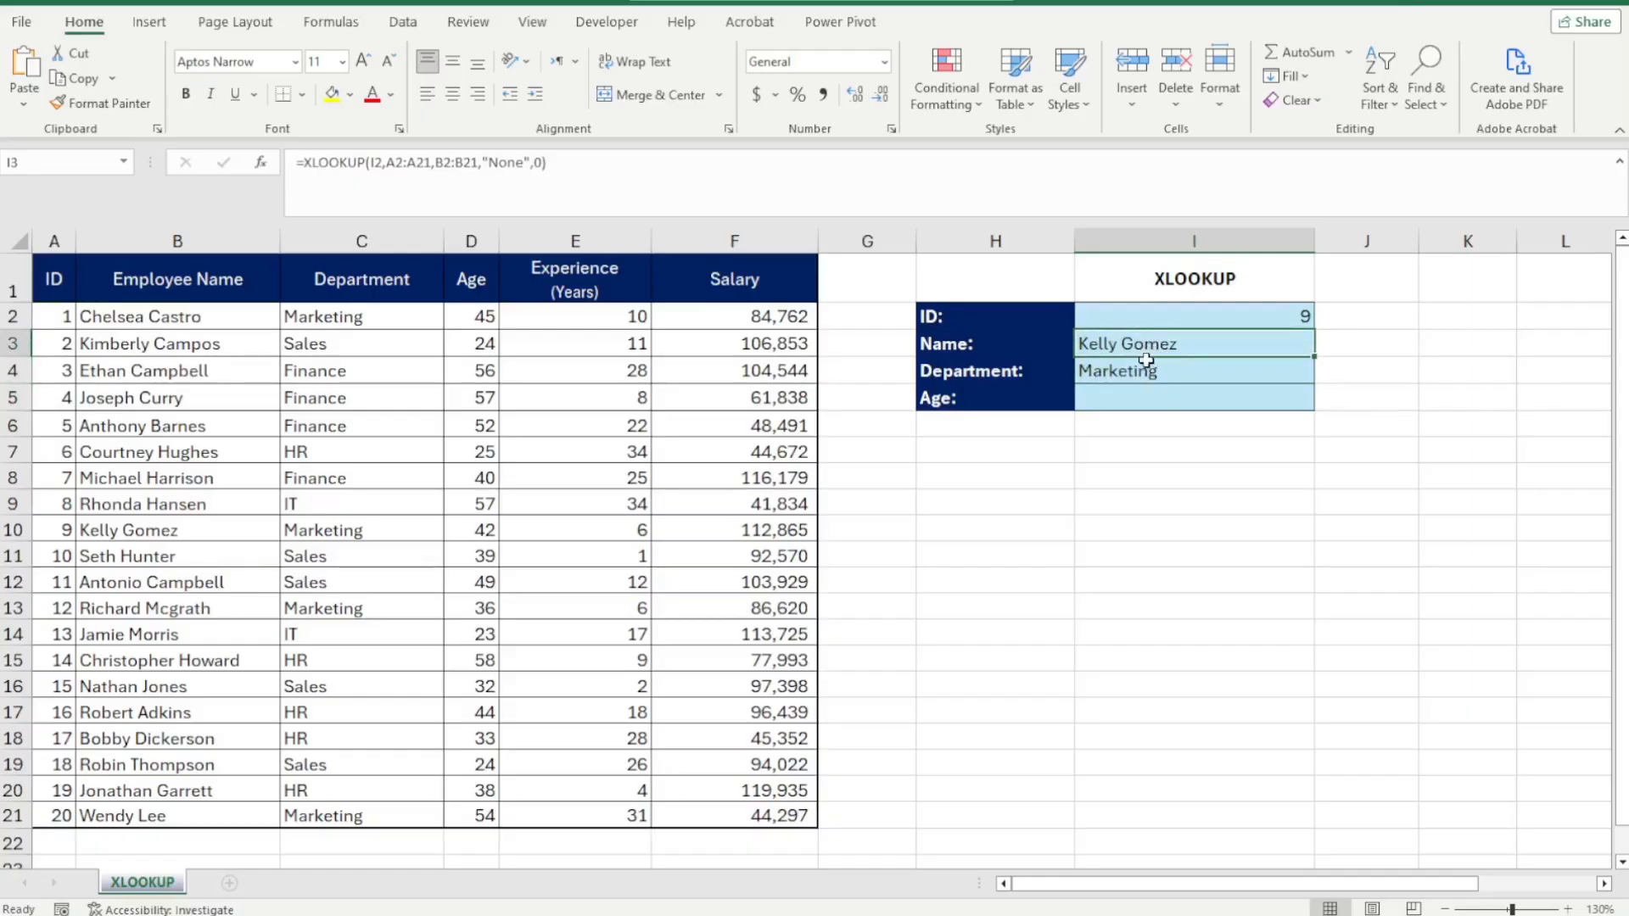
left_click(5, 530)
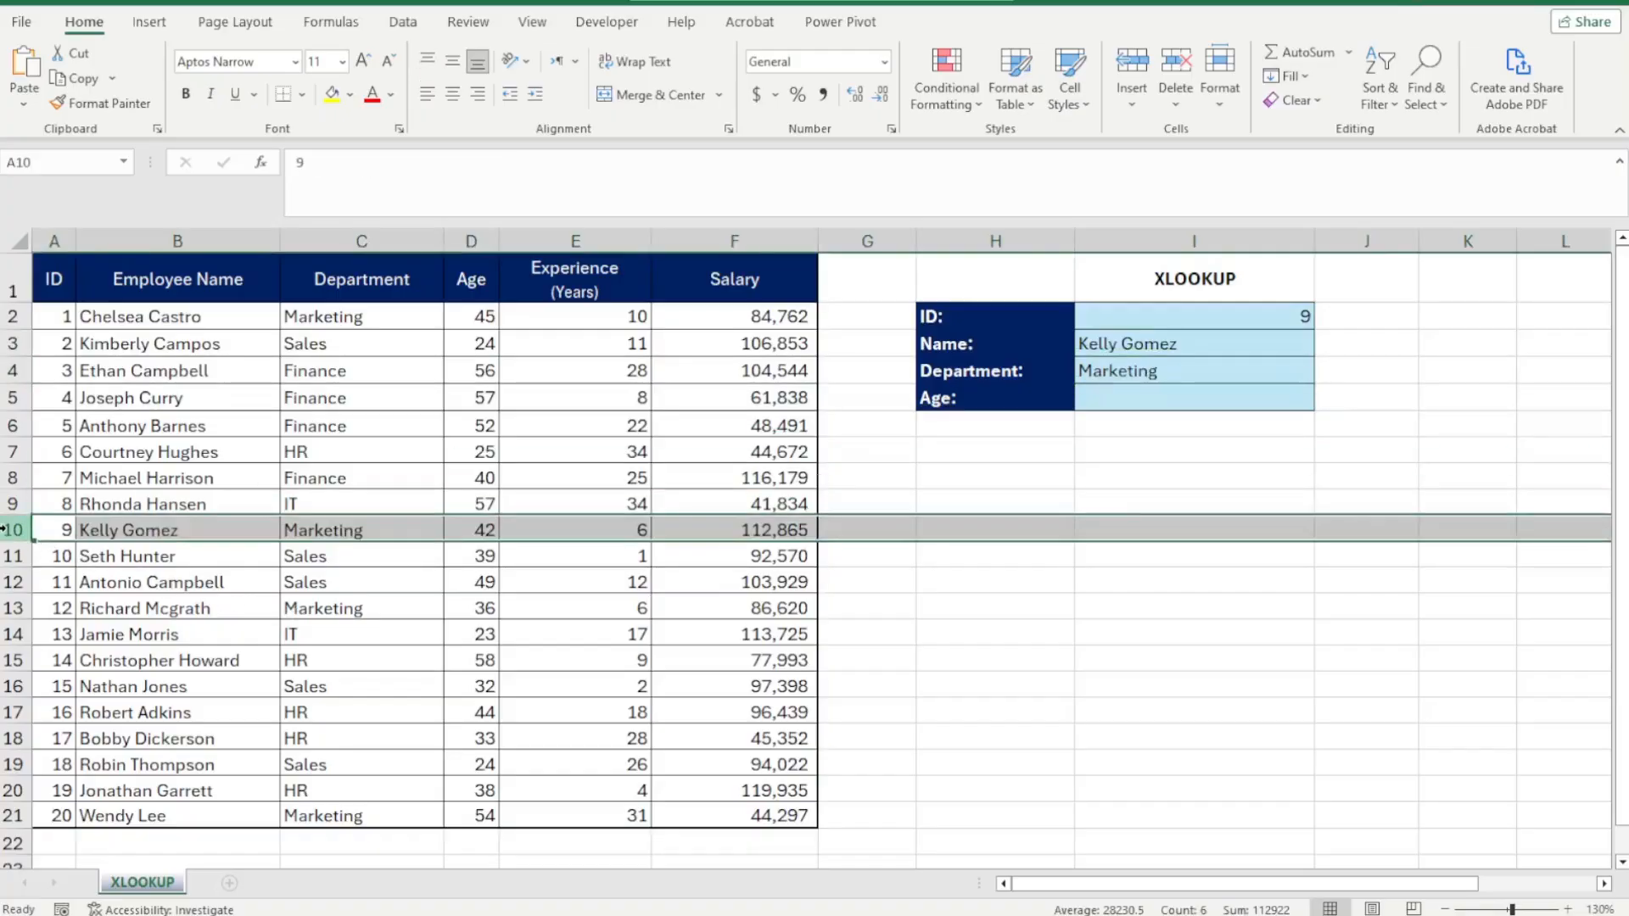
left_click(1102, 396)
left_click_drag(1014, 395, 1130, 399)
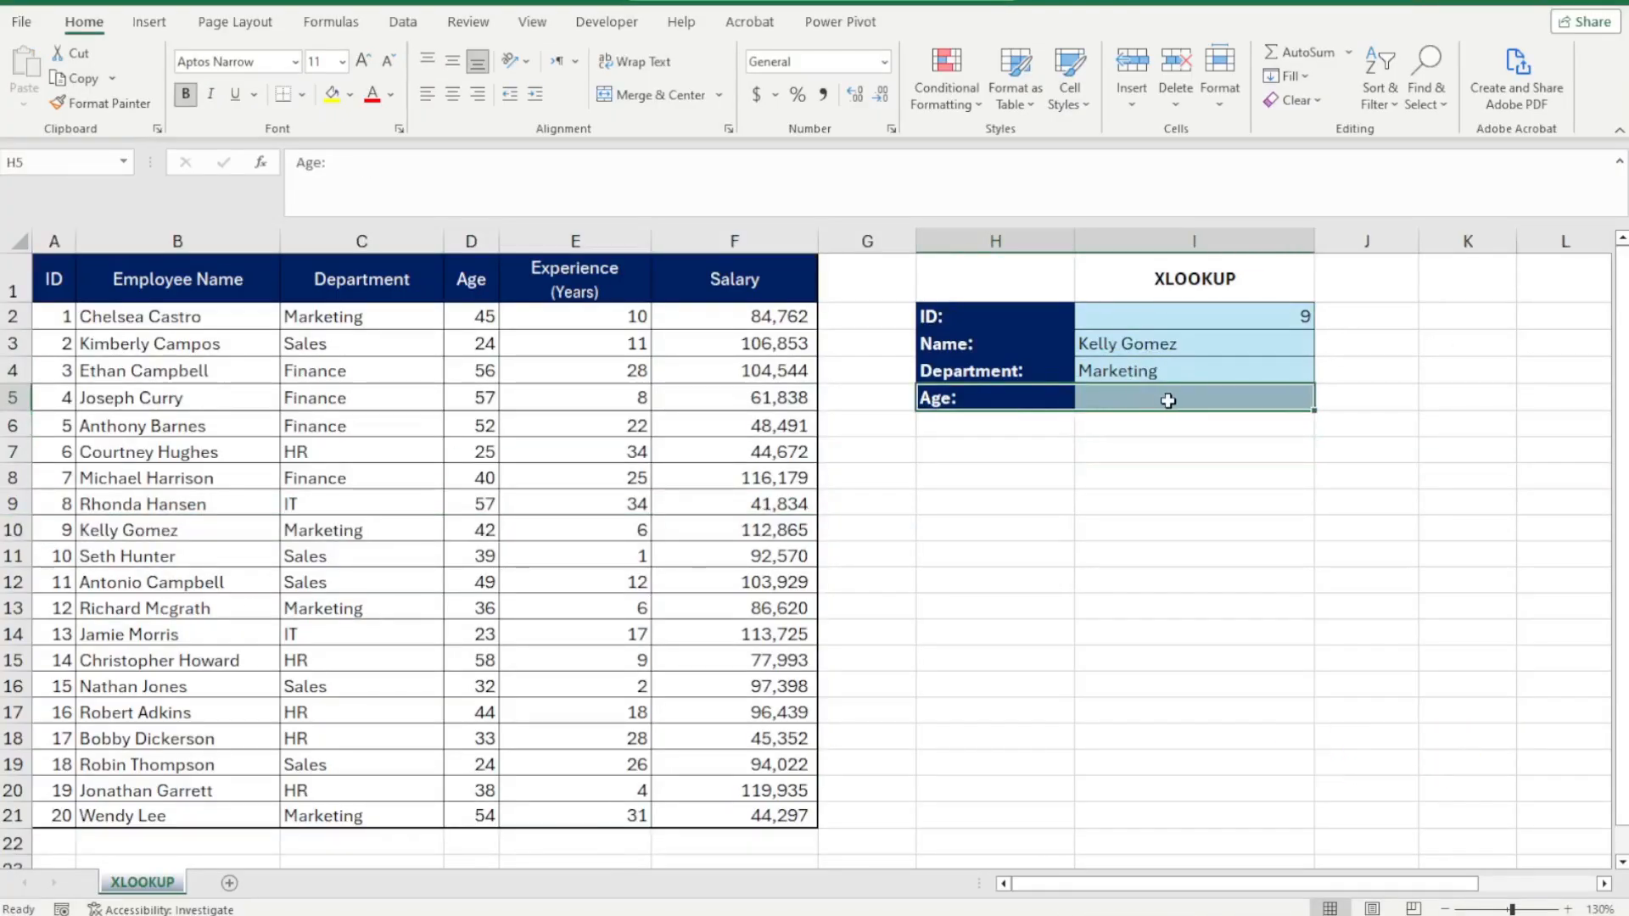
left_click(1169, 400)
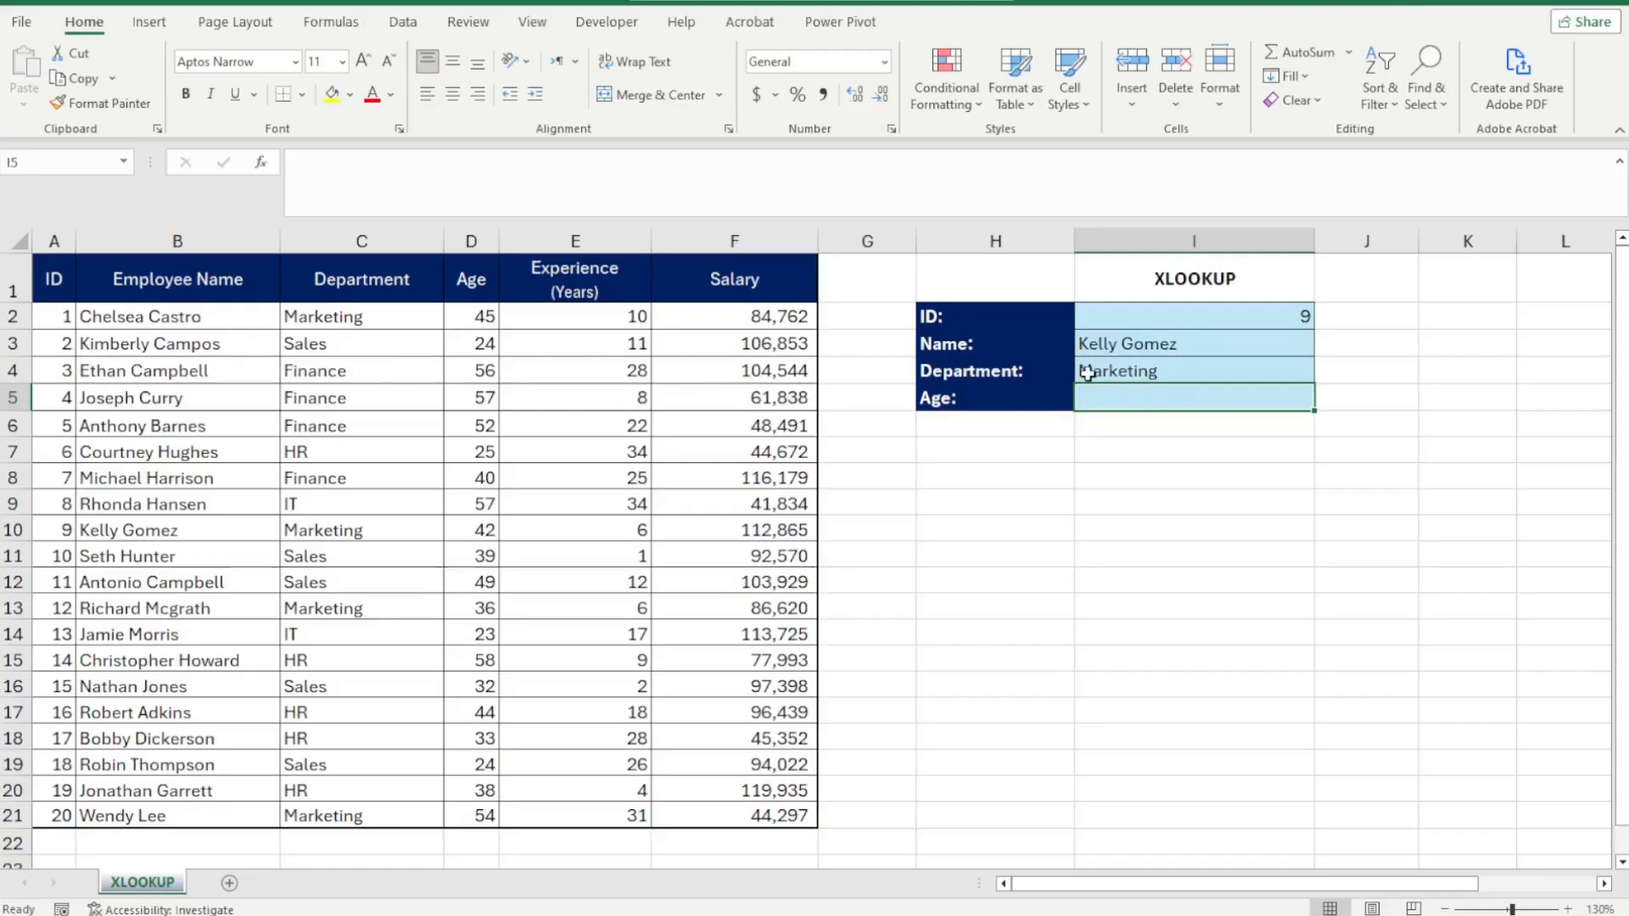
left_click(1135, 350)
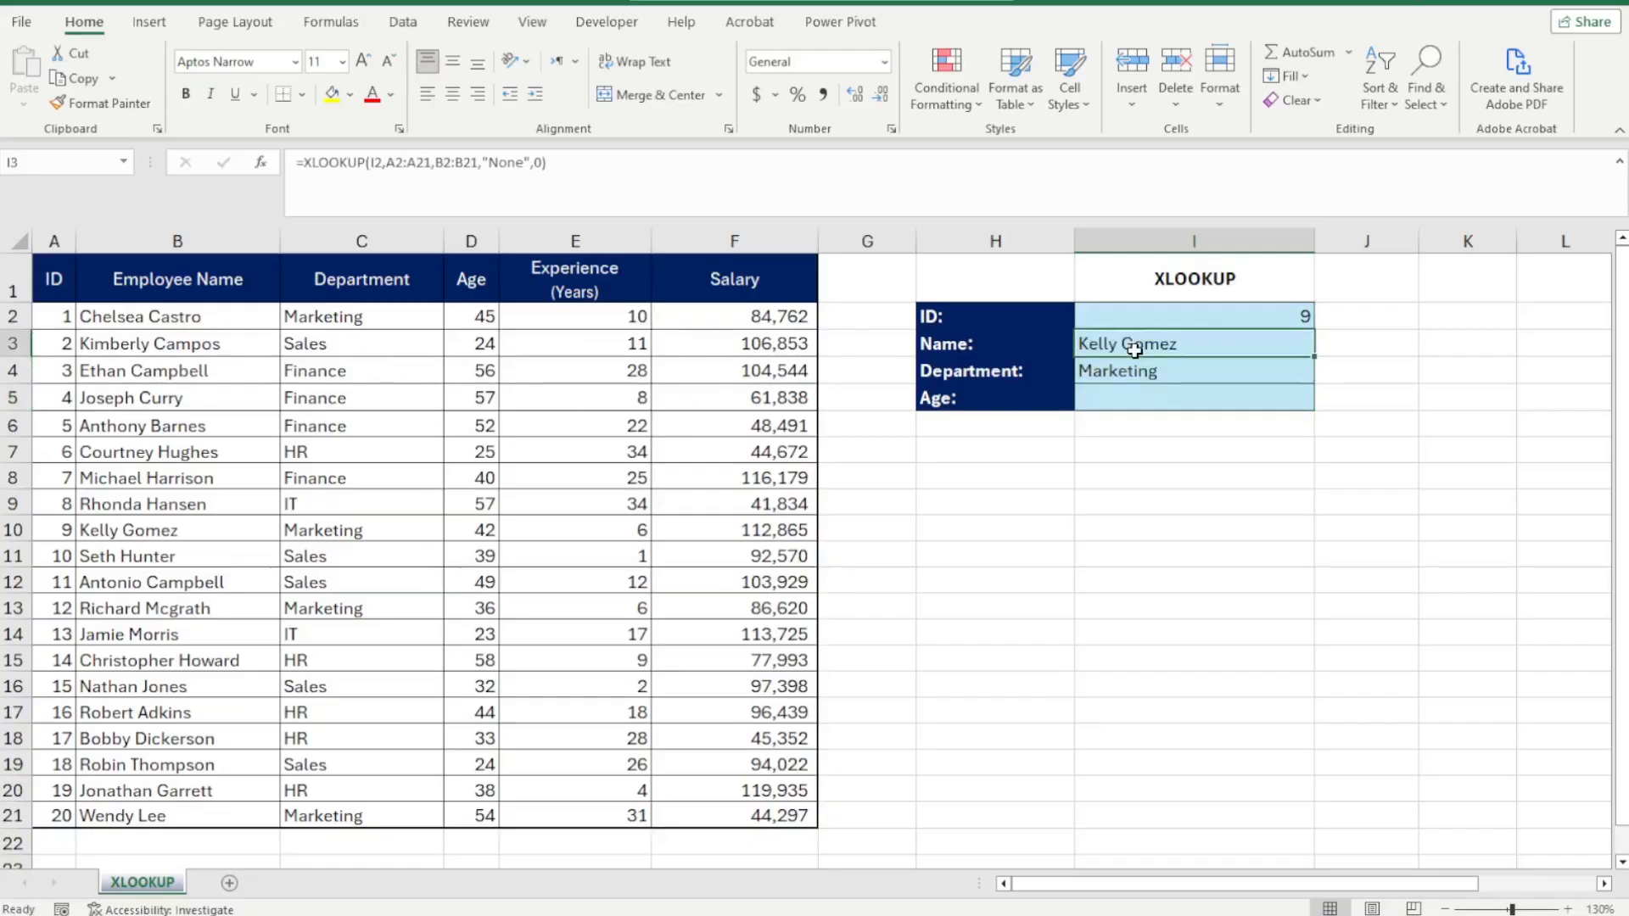
Enter an XLOOKUP formula in I5 that looks up the name from I3 in column B and returns the age from column D.
left_click(1132, 399)
type("=")
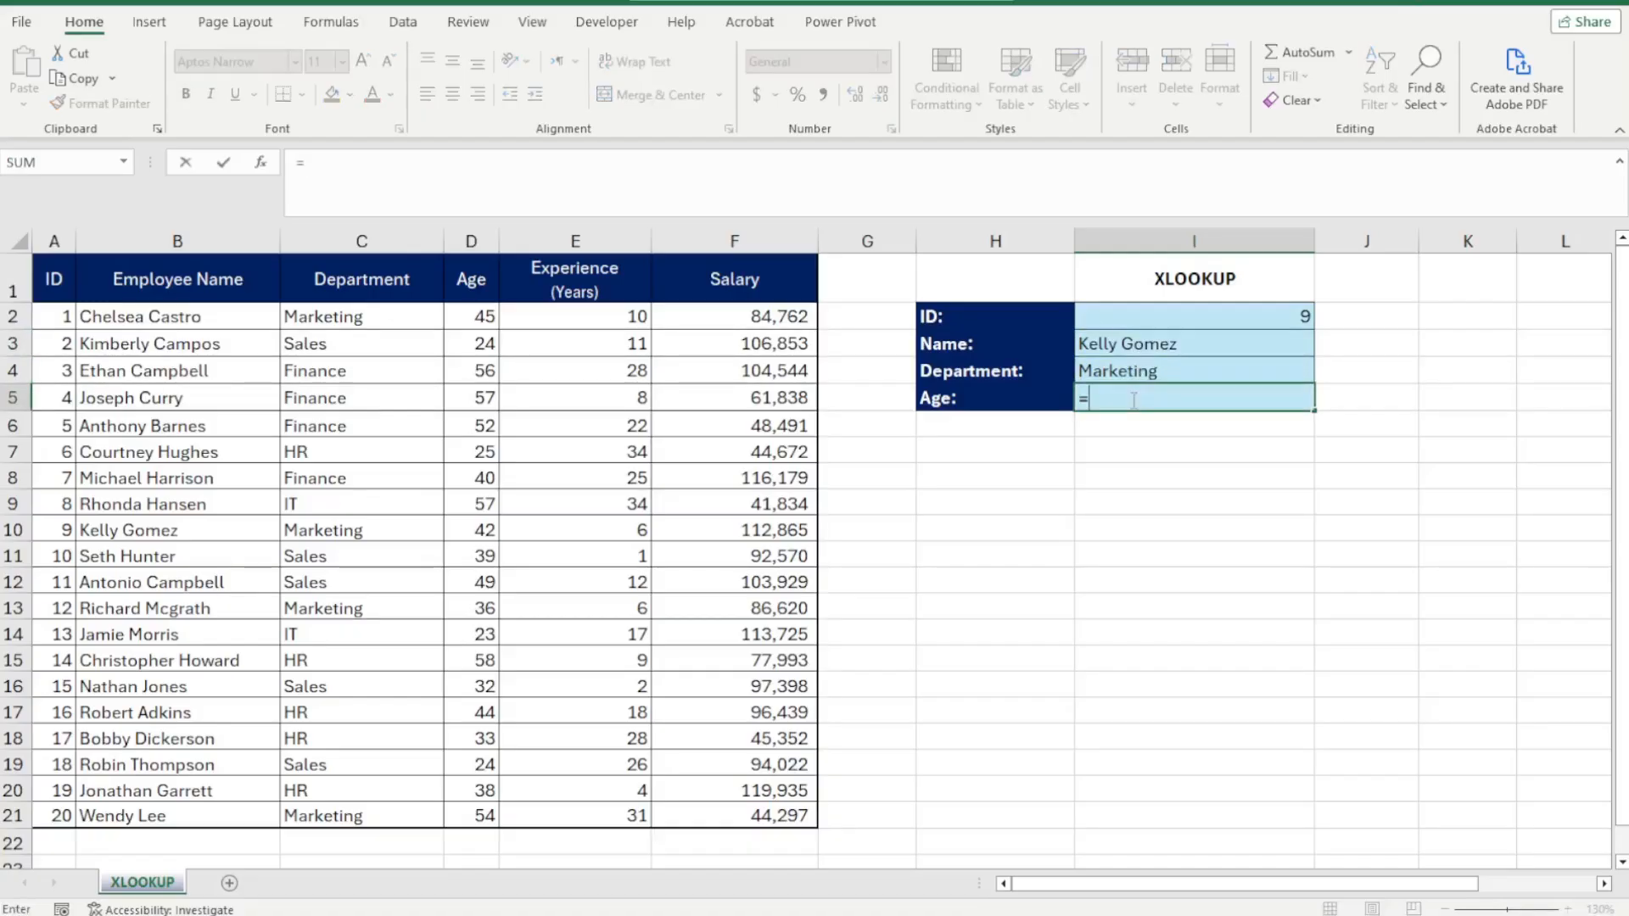
type("xl")
key("Tab")
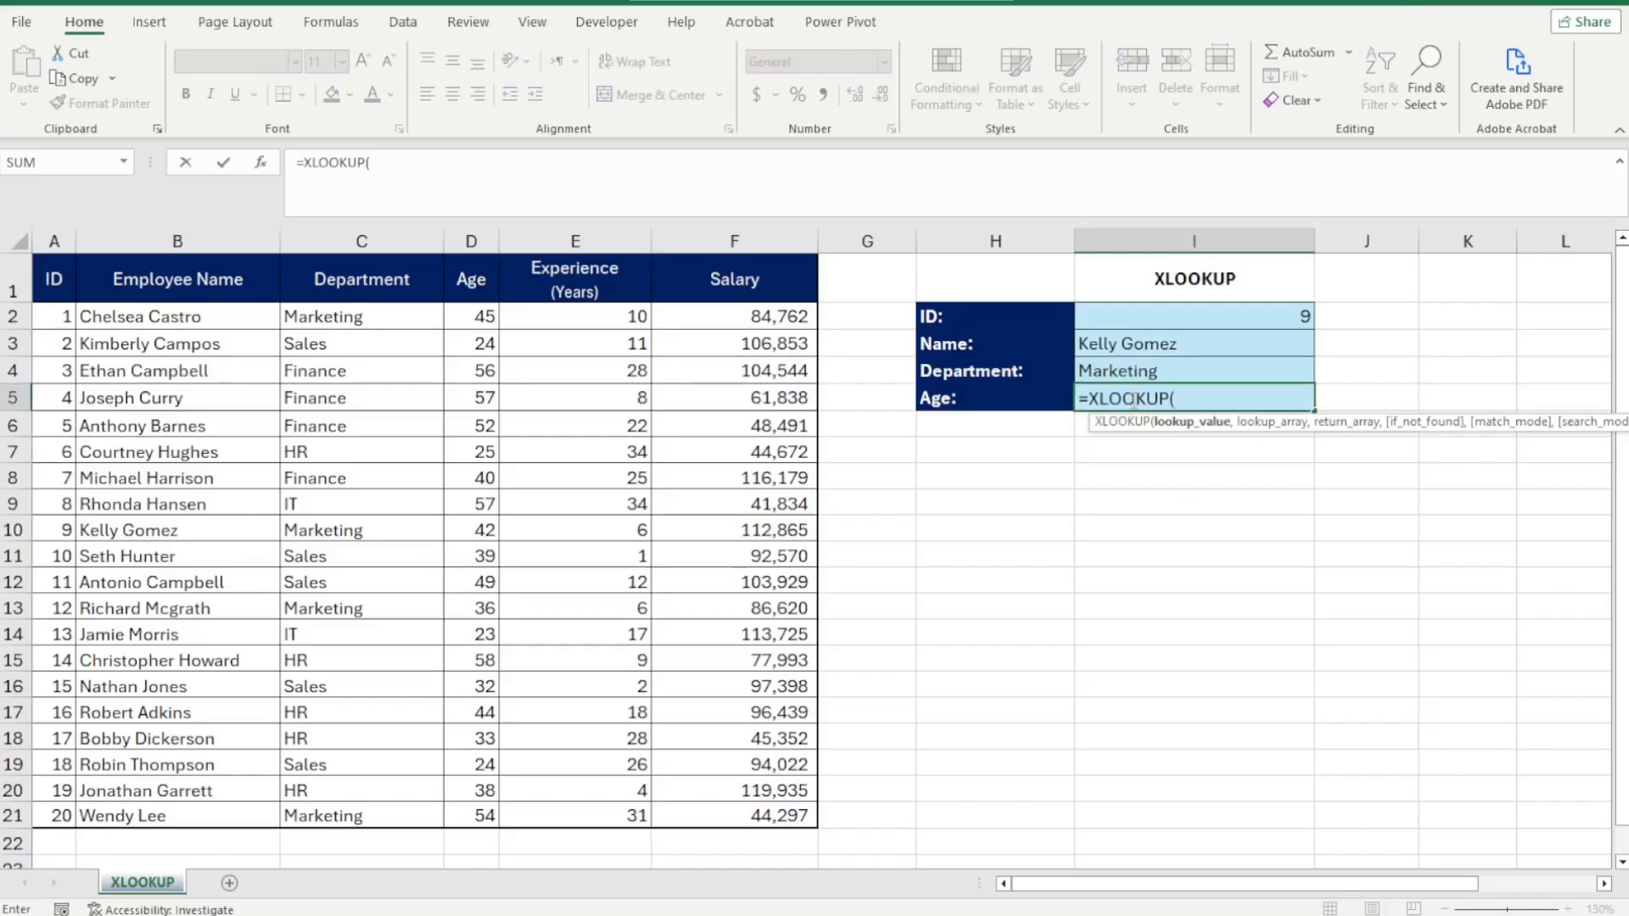
left_click(1173, 339)
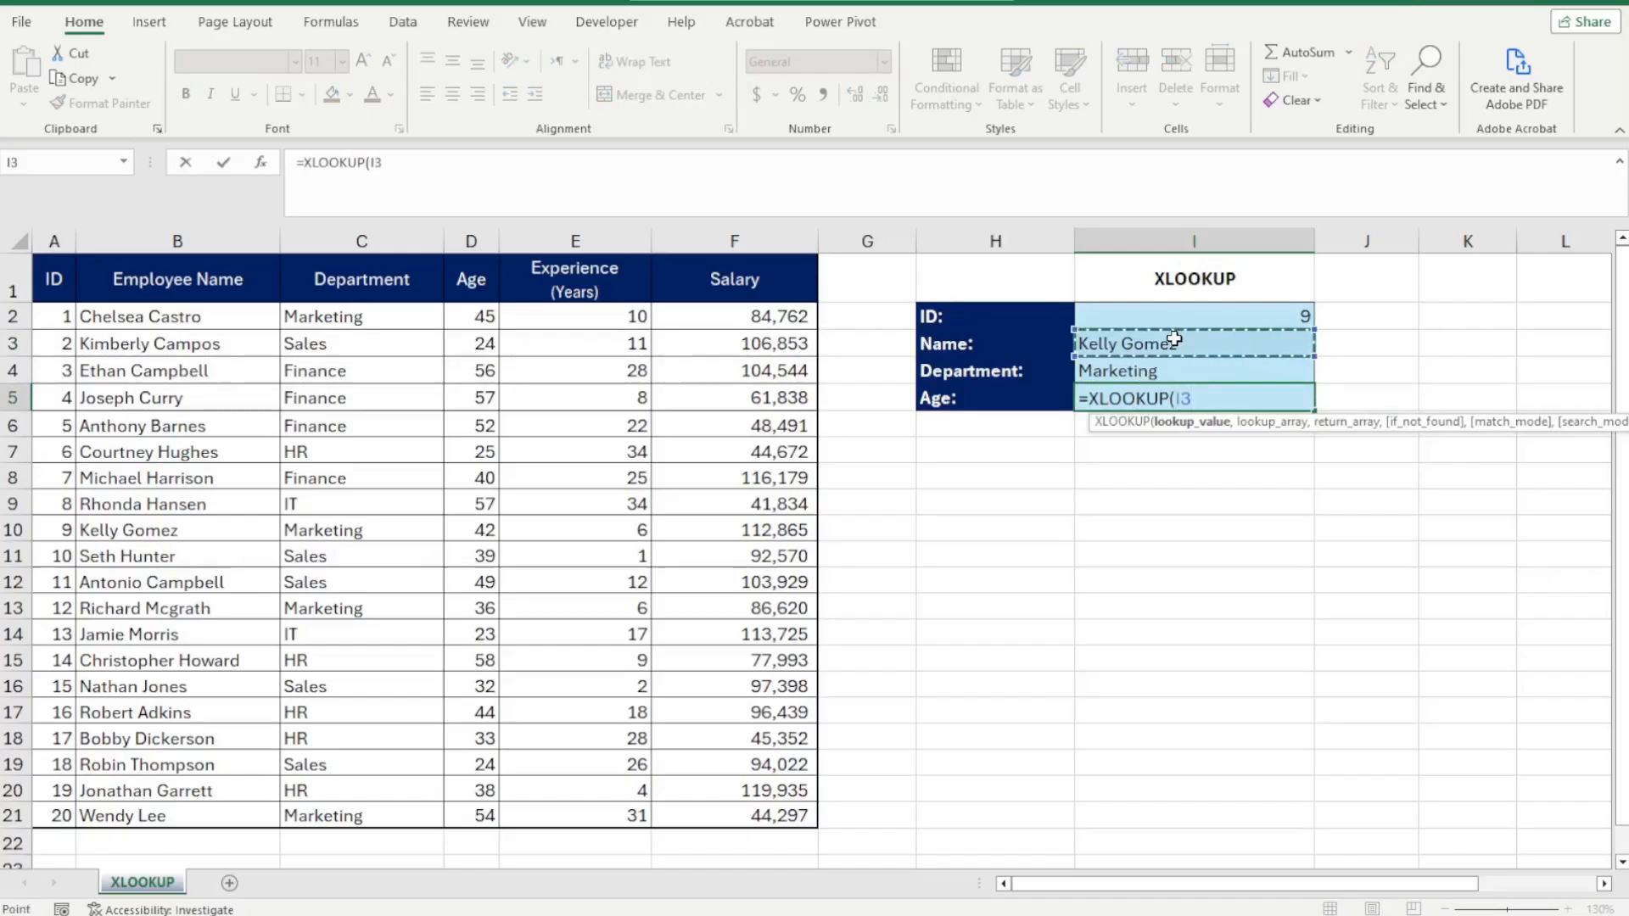
type(",")
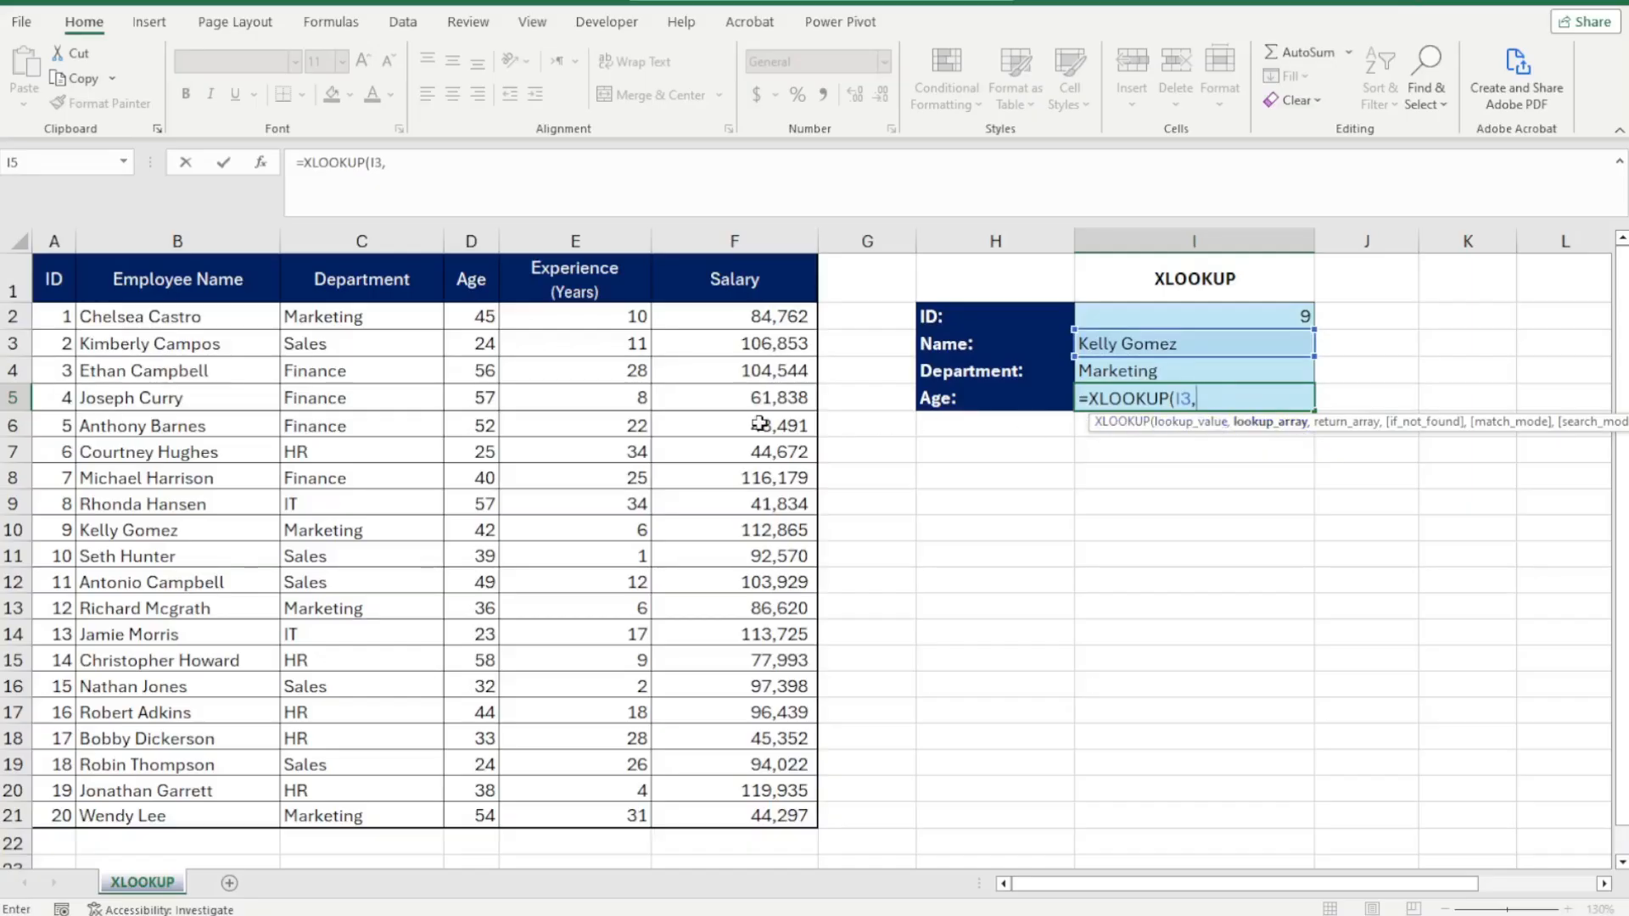
left_click(178, 240)
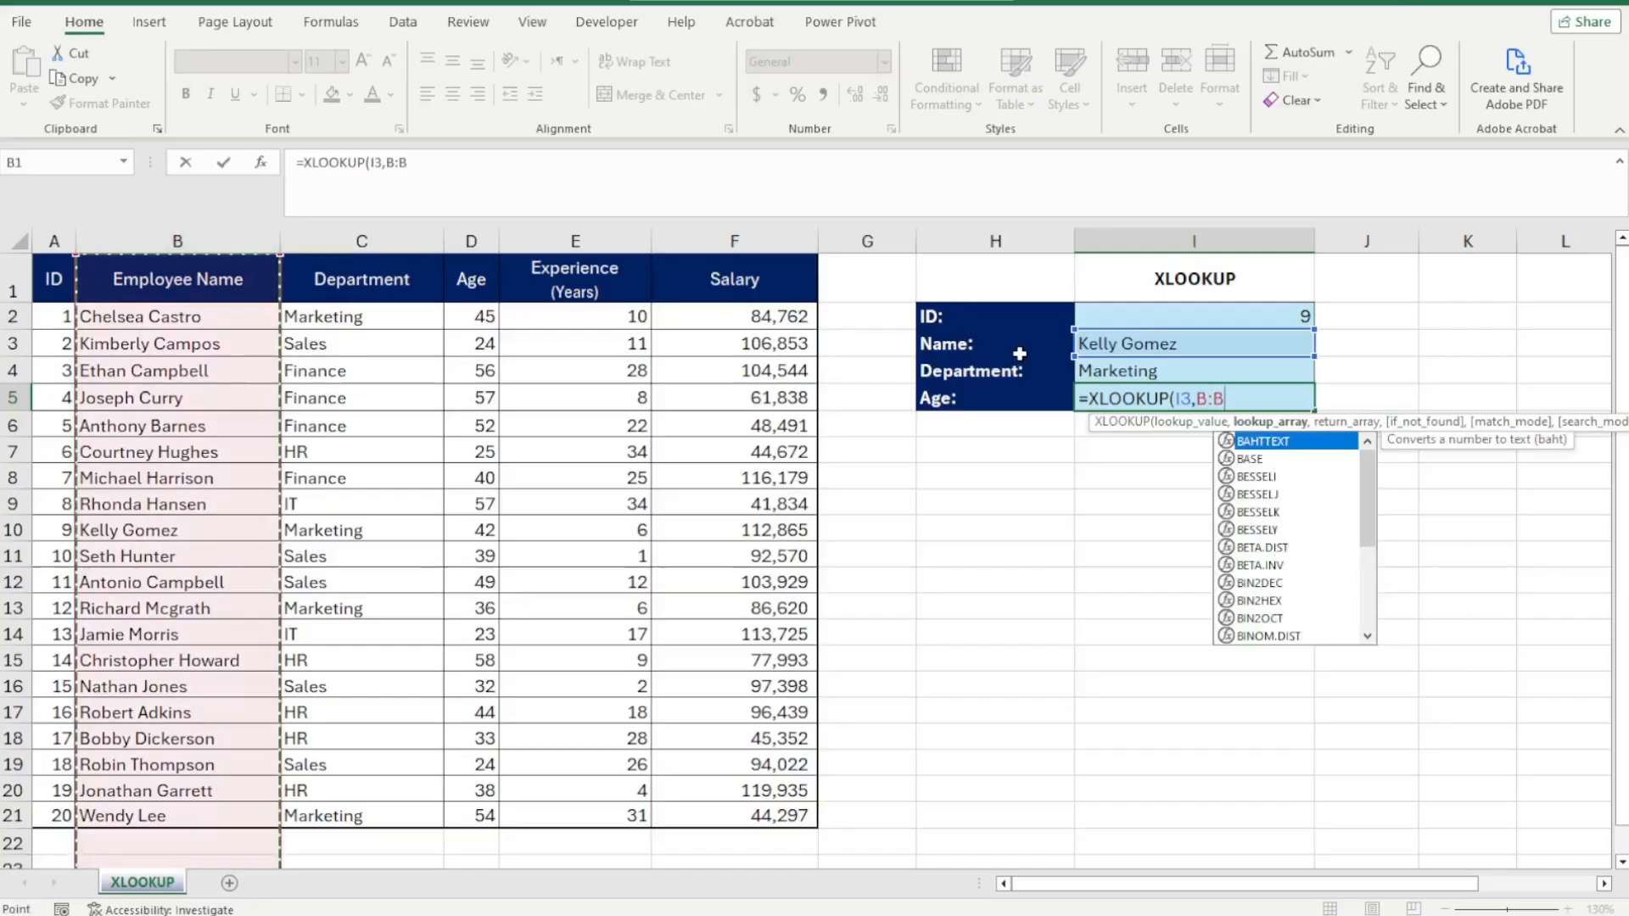
type(",")
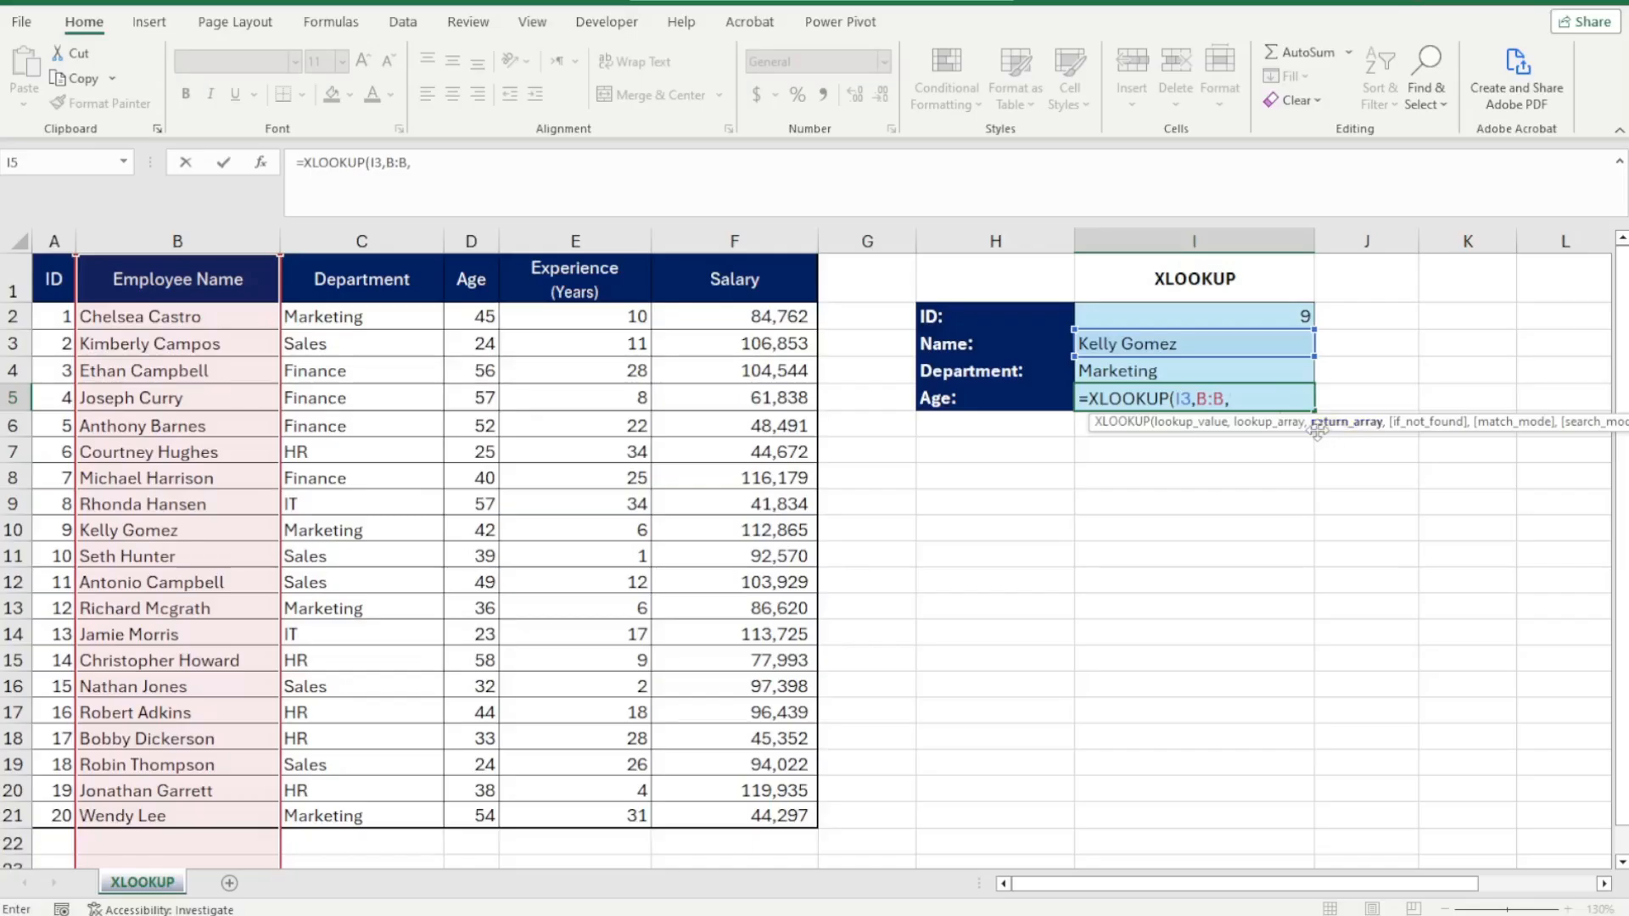
left_click_drag(1317, 431, 1242, 431)
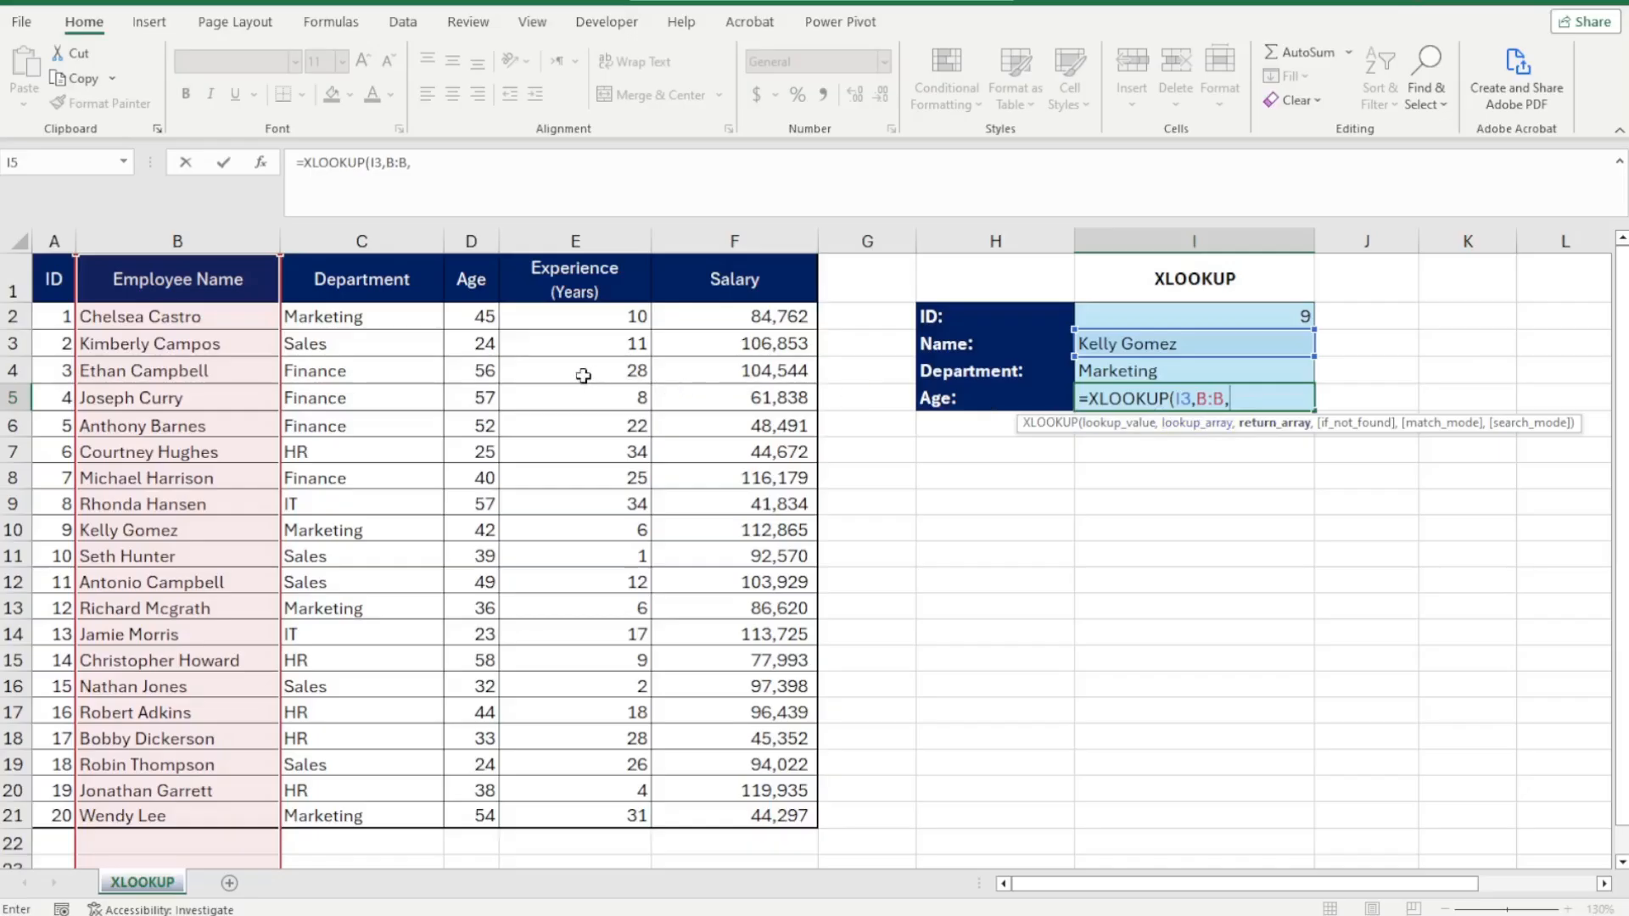
left_click(482, 240)
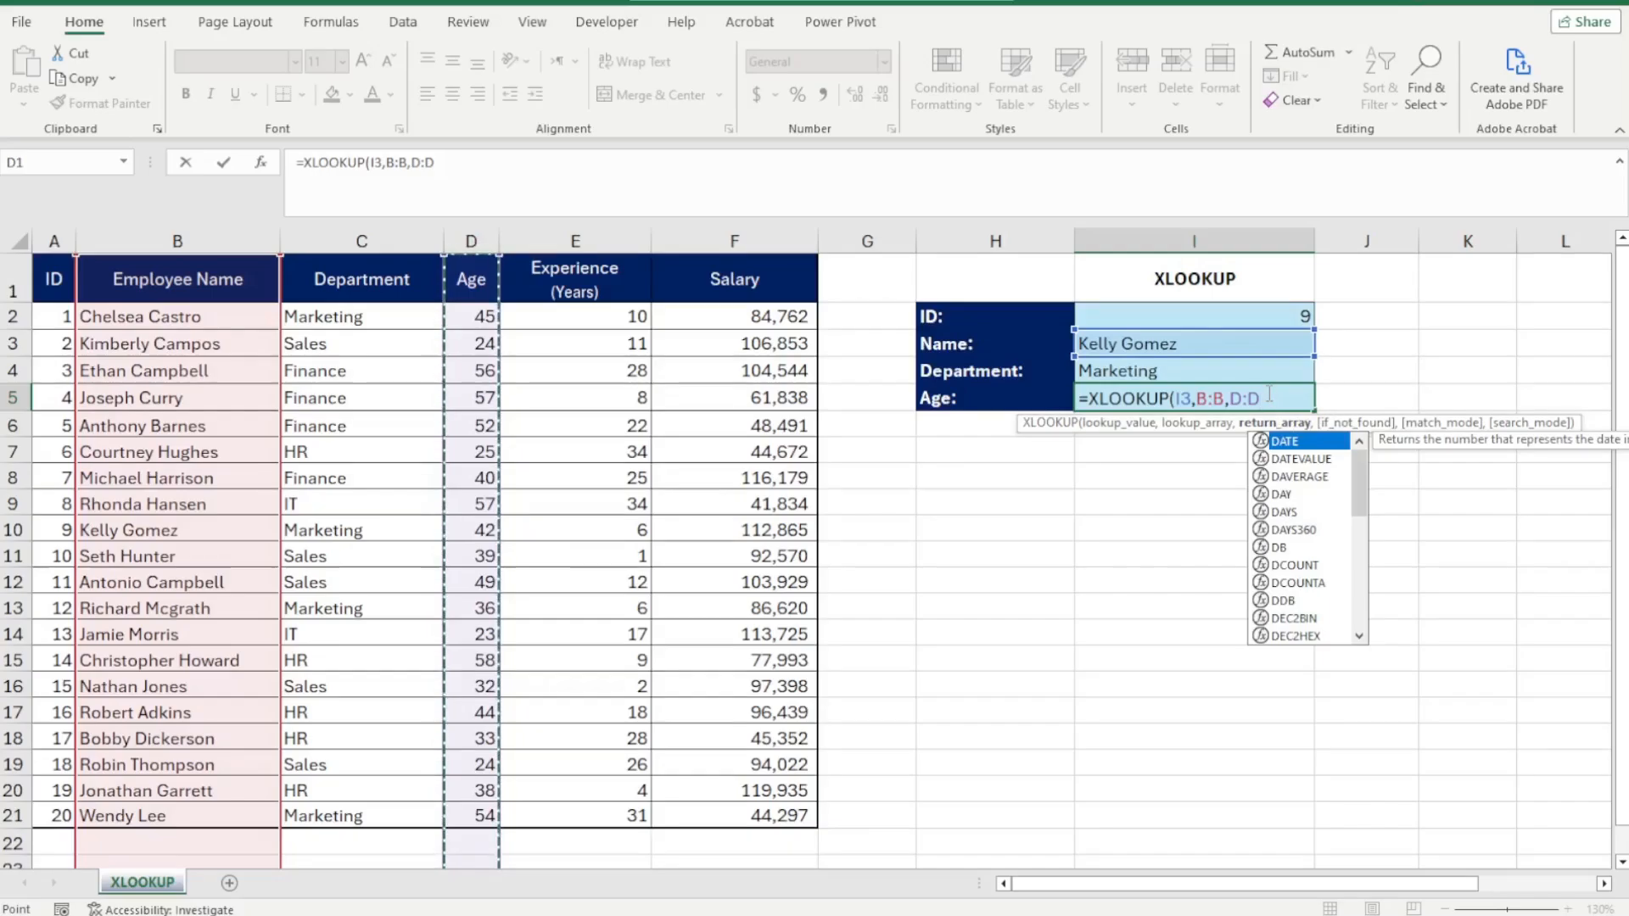
key("Return")
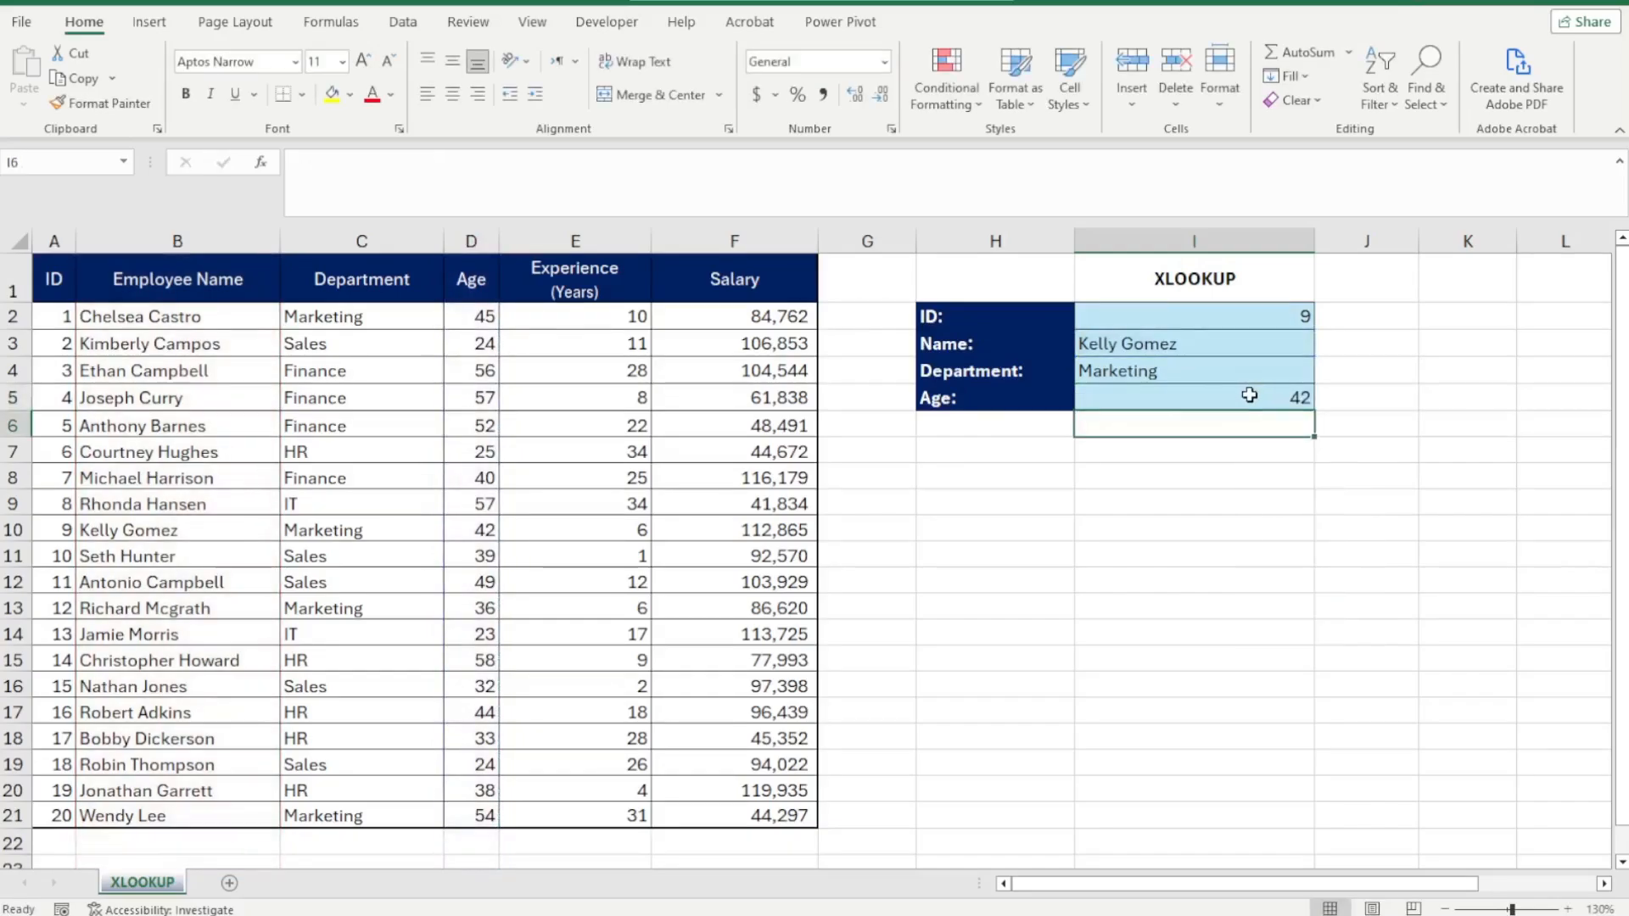
Inspect the references of the age XLOOKUP formula in I5 without editing it.
left_click(1254, 395)
double_click(1250, 395)
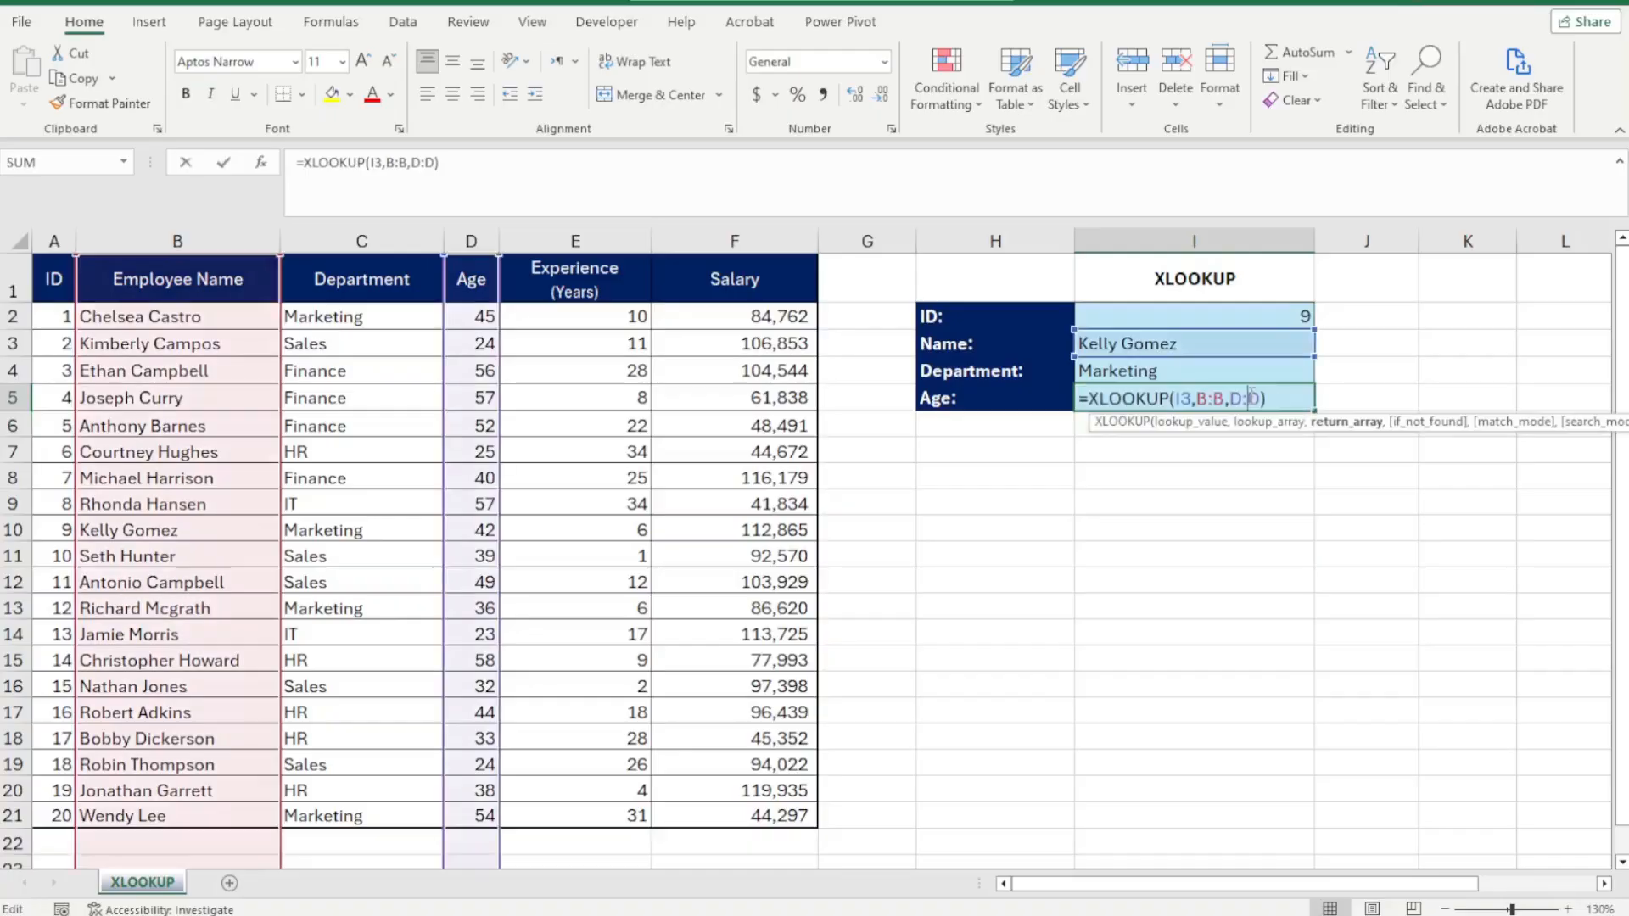
key("Escape")
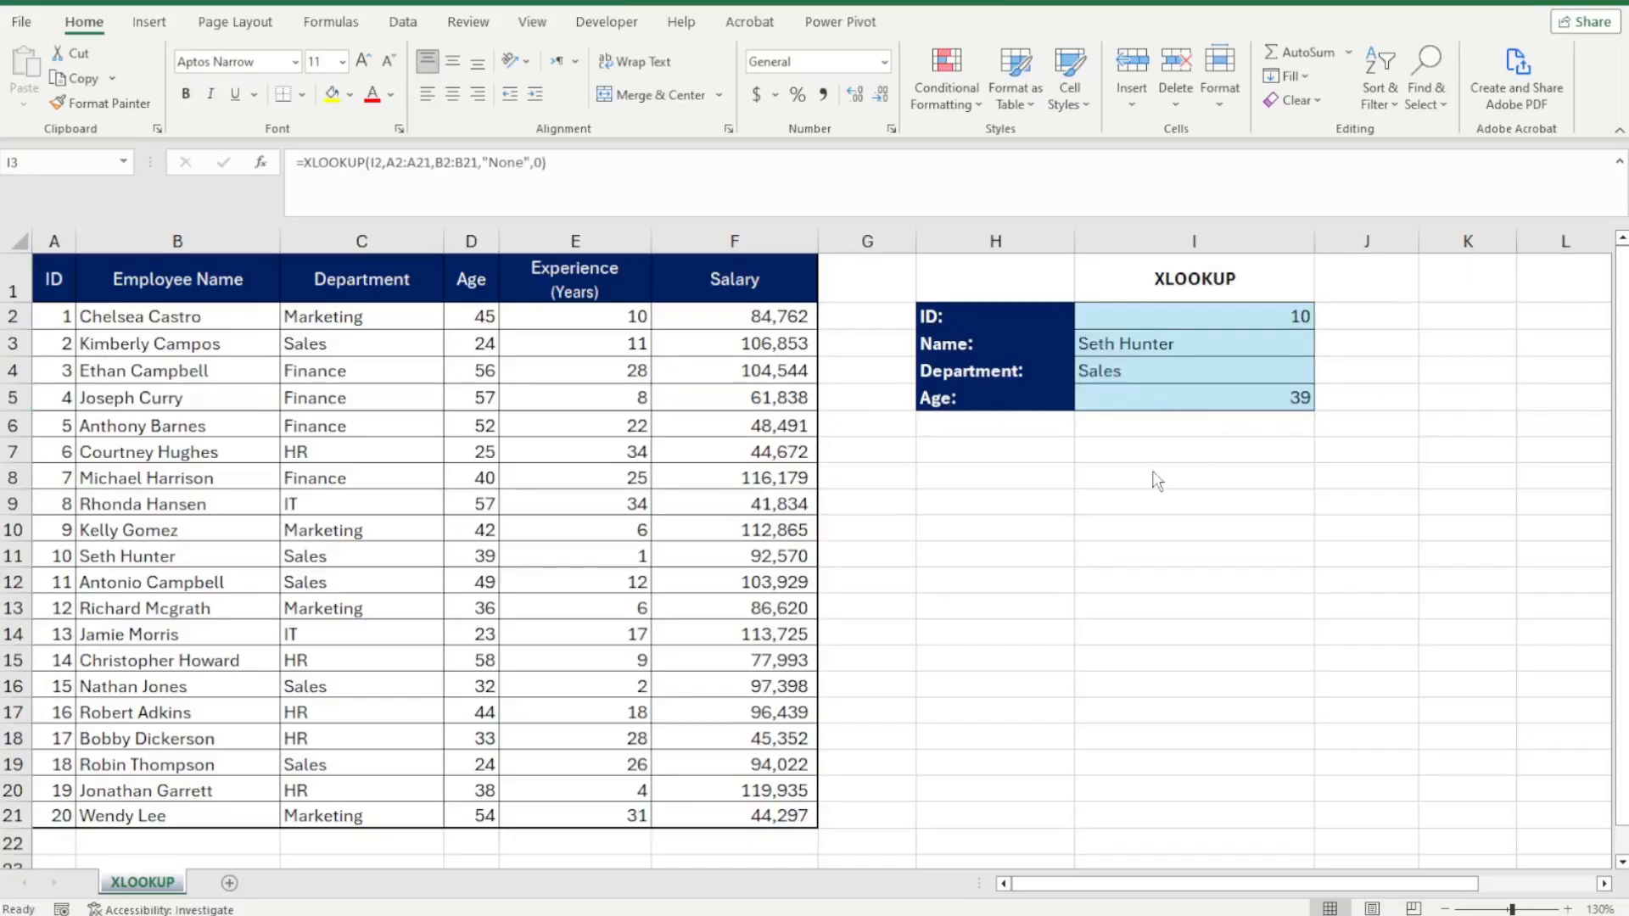
Test the name, department and age lookups by setting the ID in I2 to 2.
left_click(1085, 507)
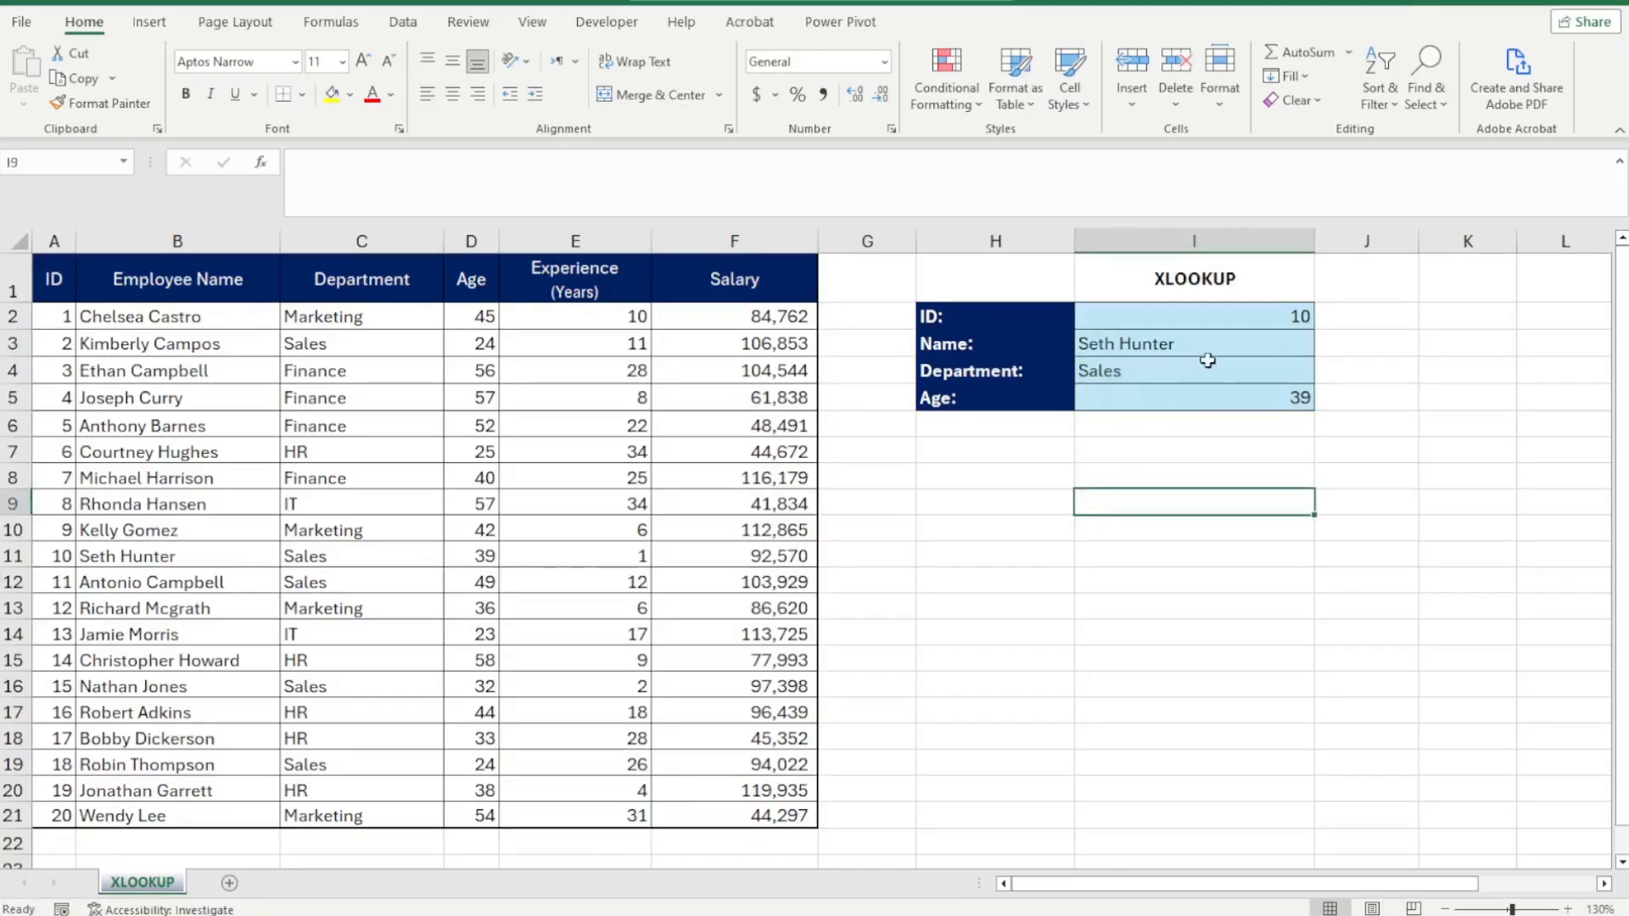
left_click(1237, 317)
type("2")
key("Return")
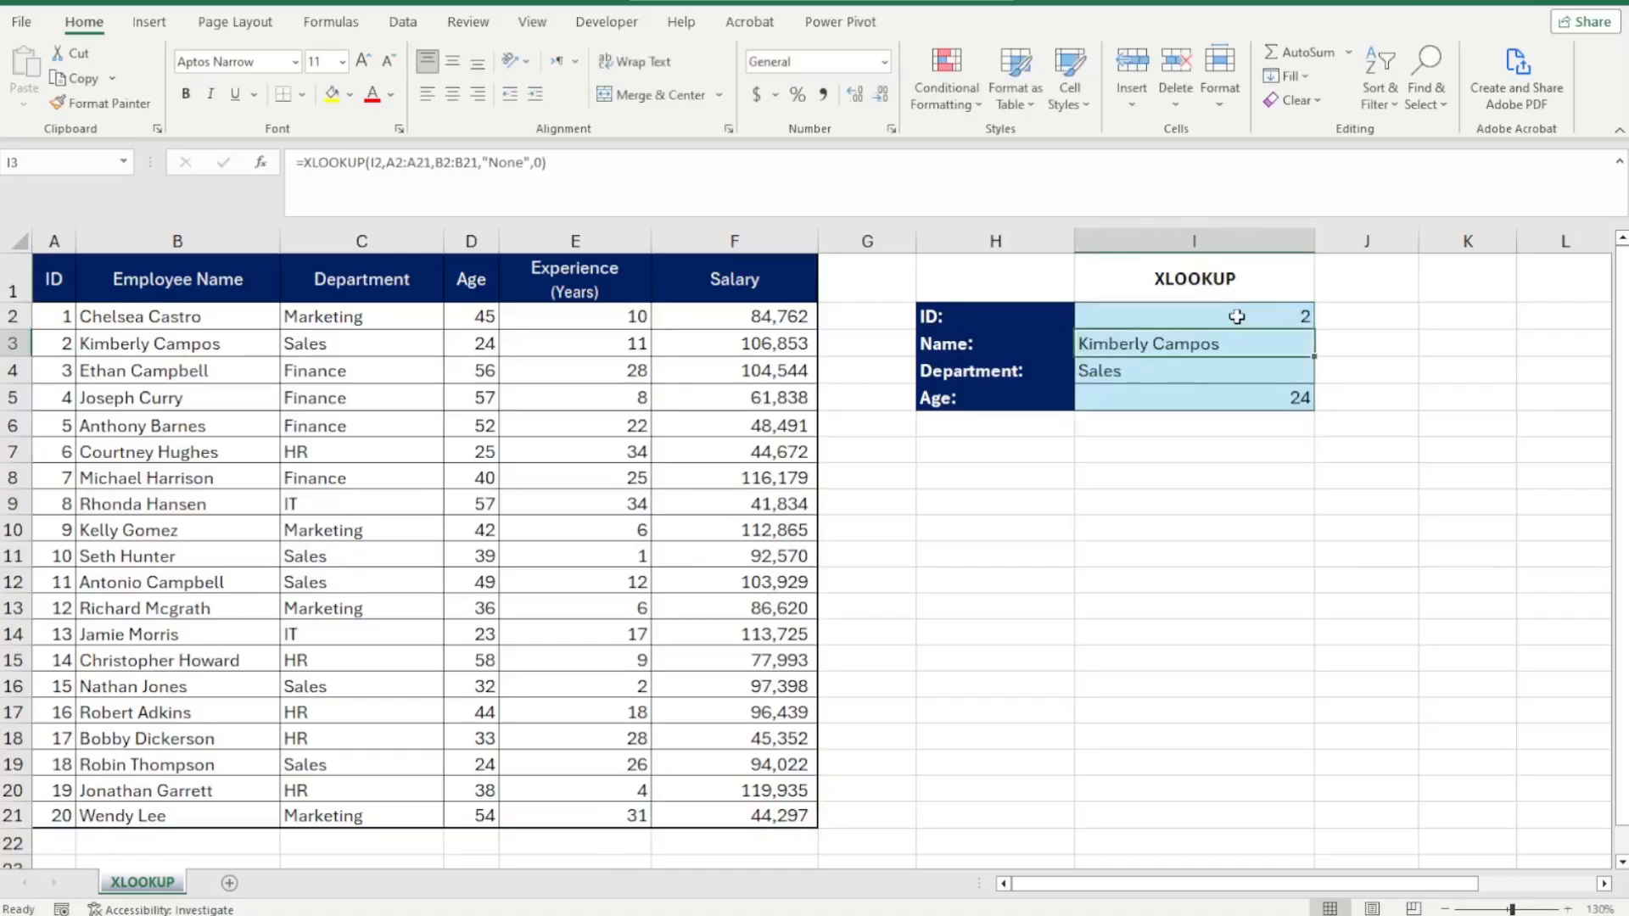
Set the ID in I2 to 6 to test the name, department and age lookups with another employee.
left_click(1237, 317)
type("6")
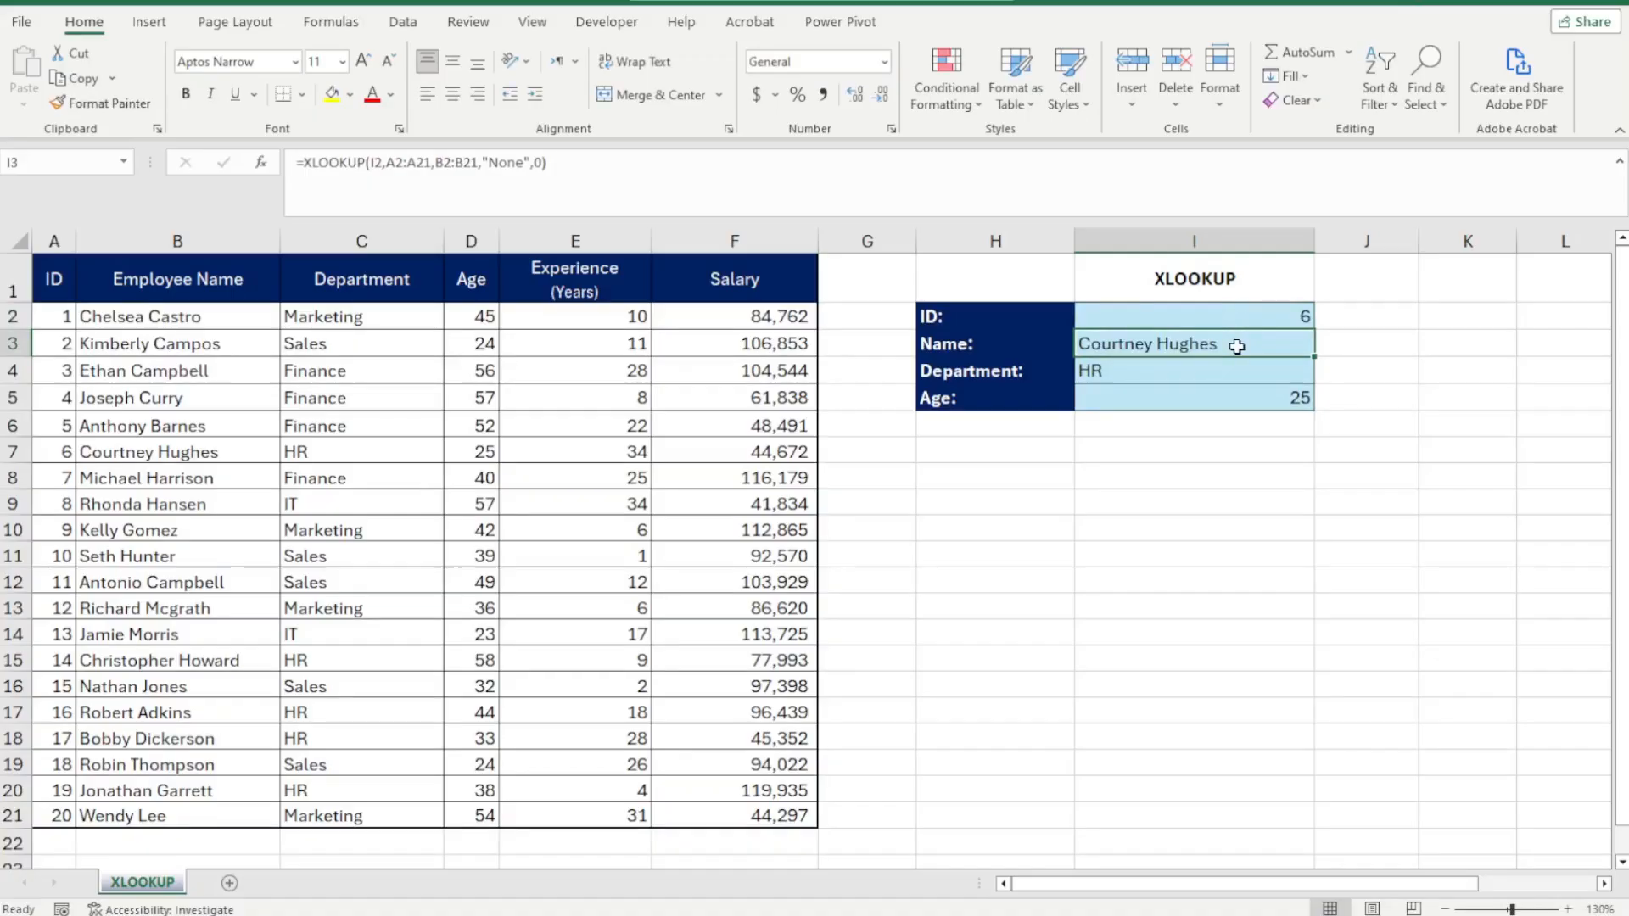
Replace the name formula in I3 with the full name of the employee with ID 10, and check the age and department lookups.
key("Delete")
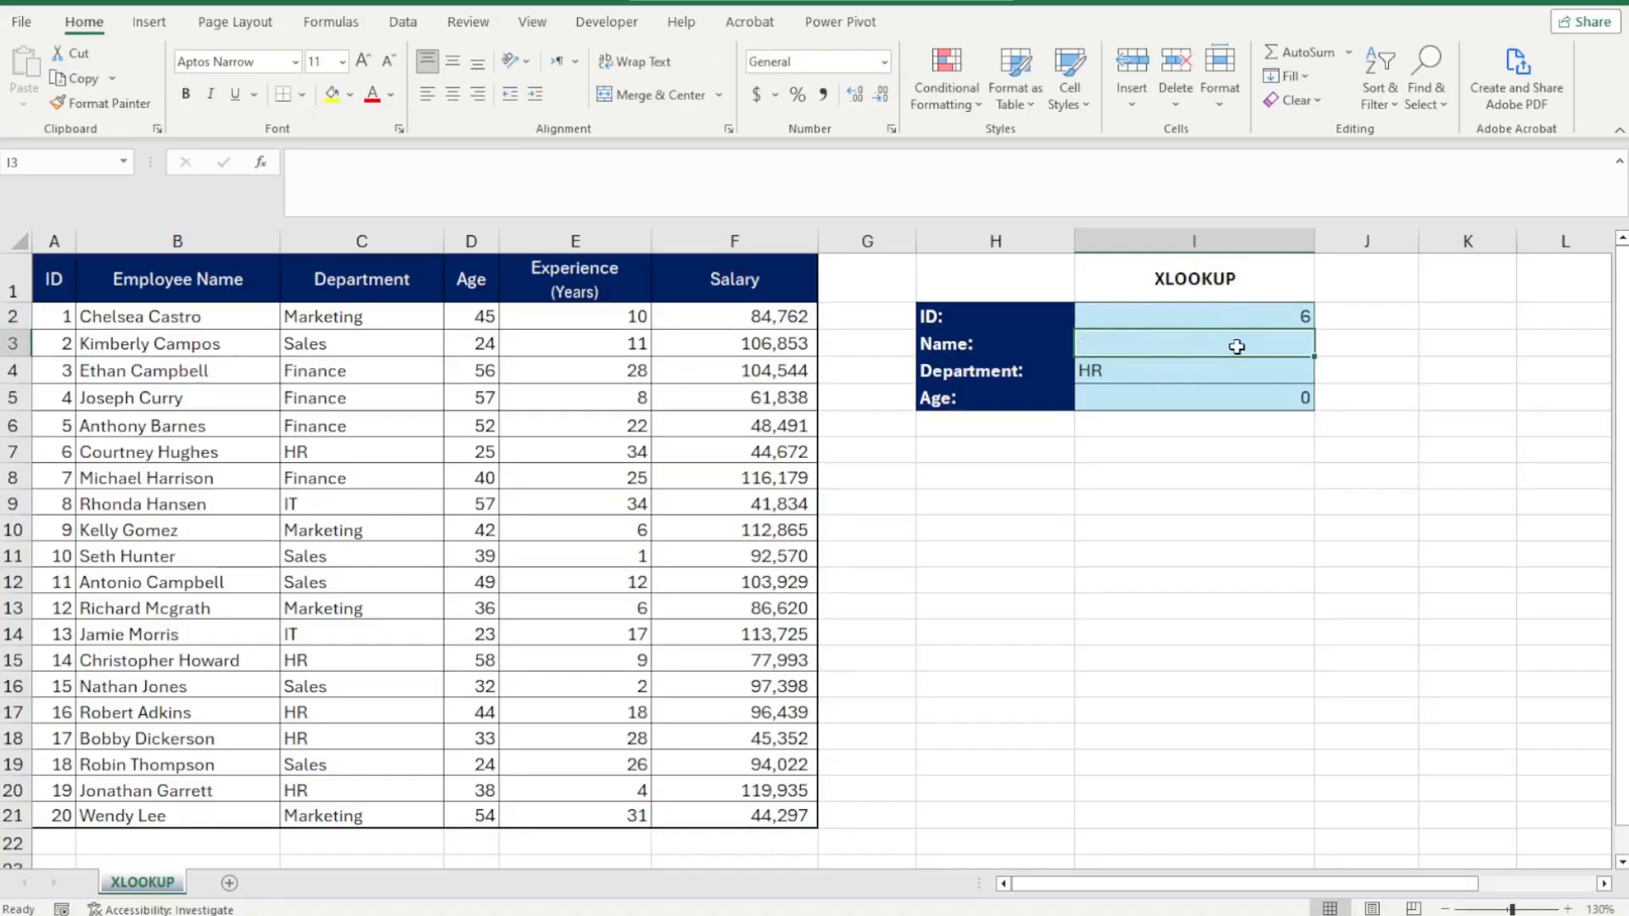
type("Se")
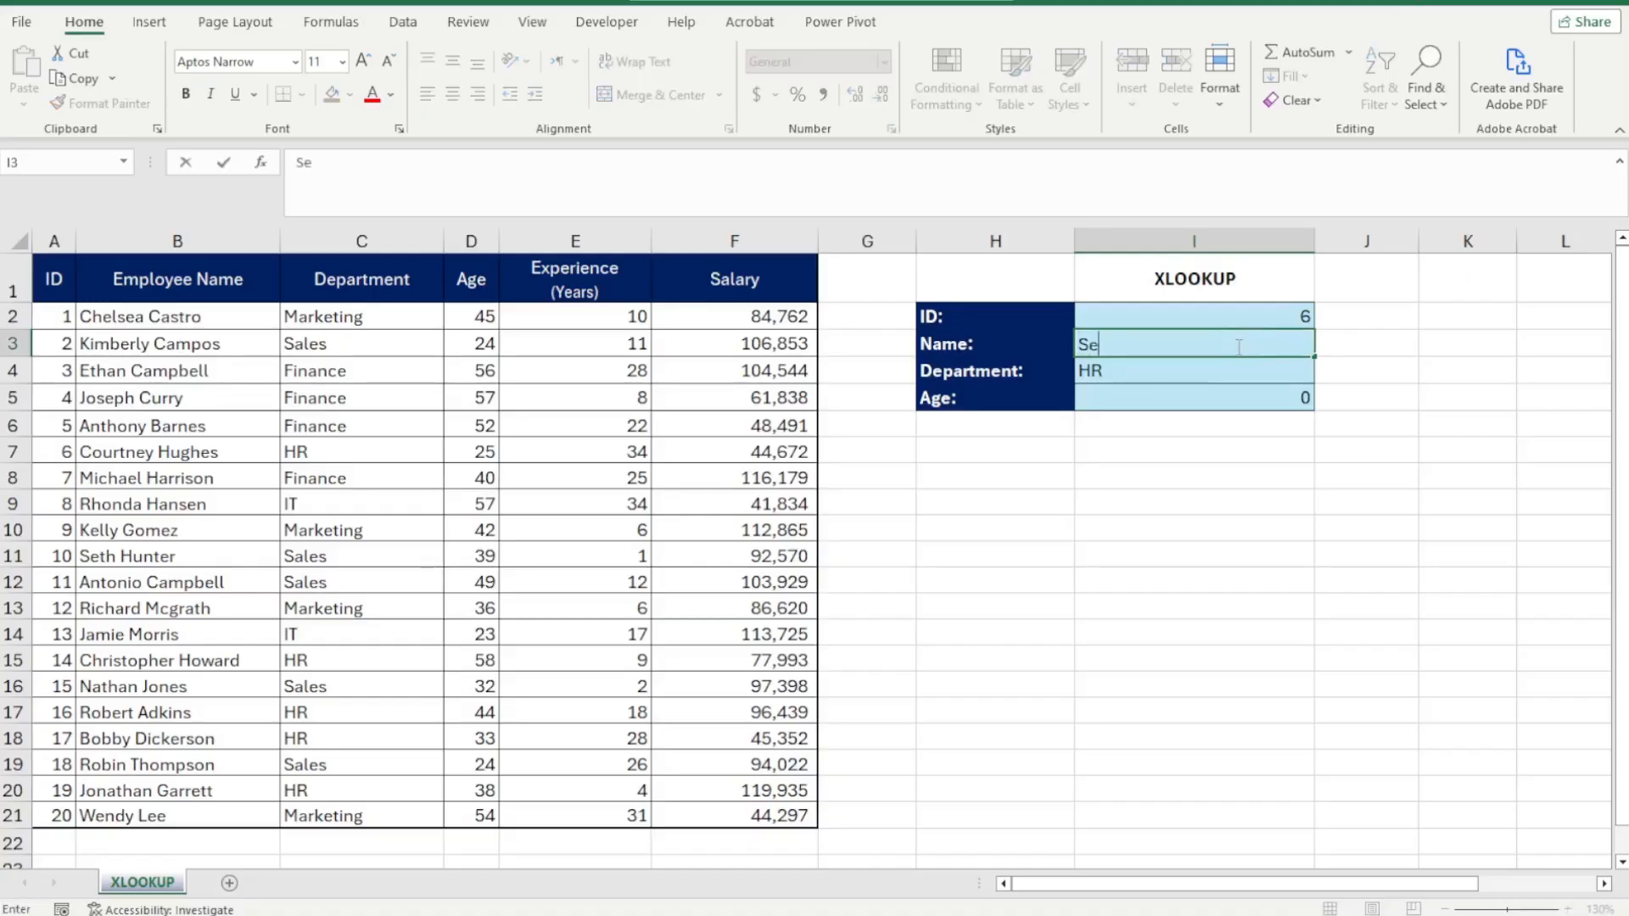
type("th Hunter")
key("Return")
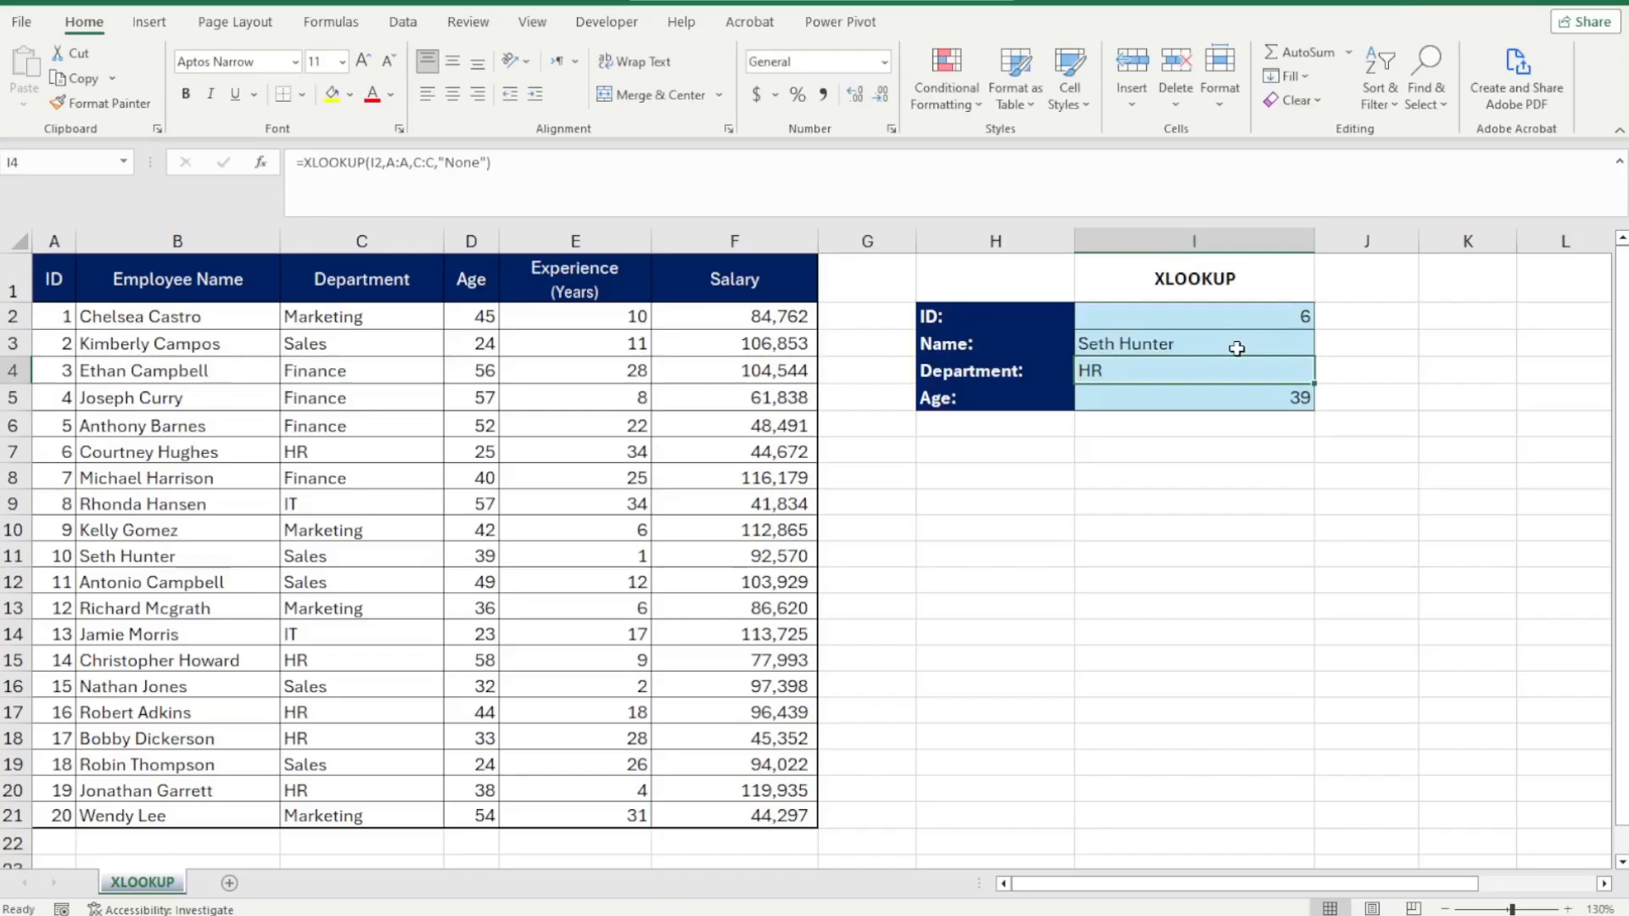
left_click(1236, 395)
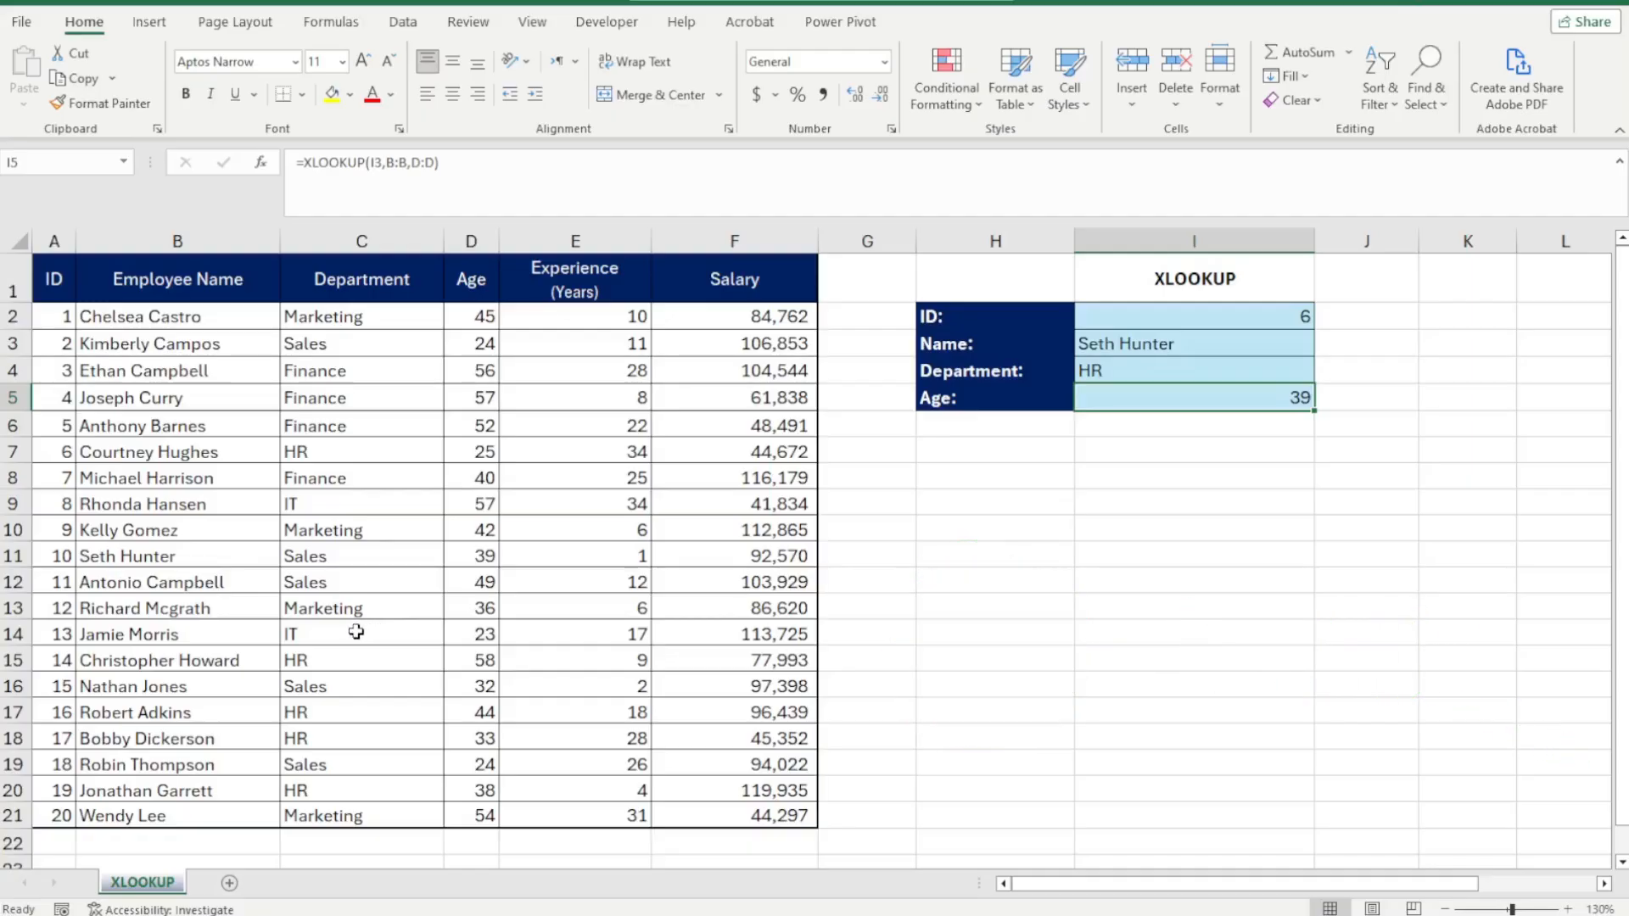
left_click(1158, 368)
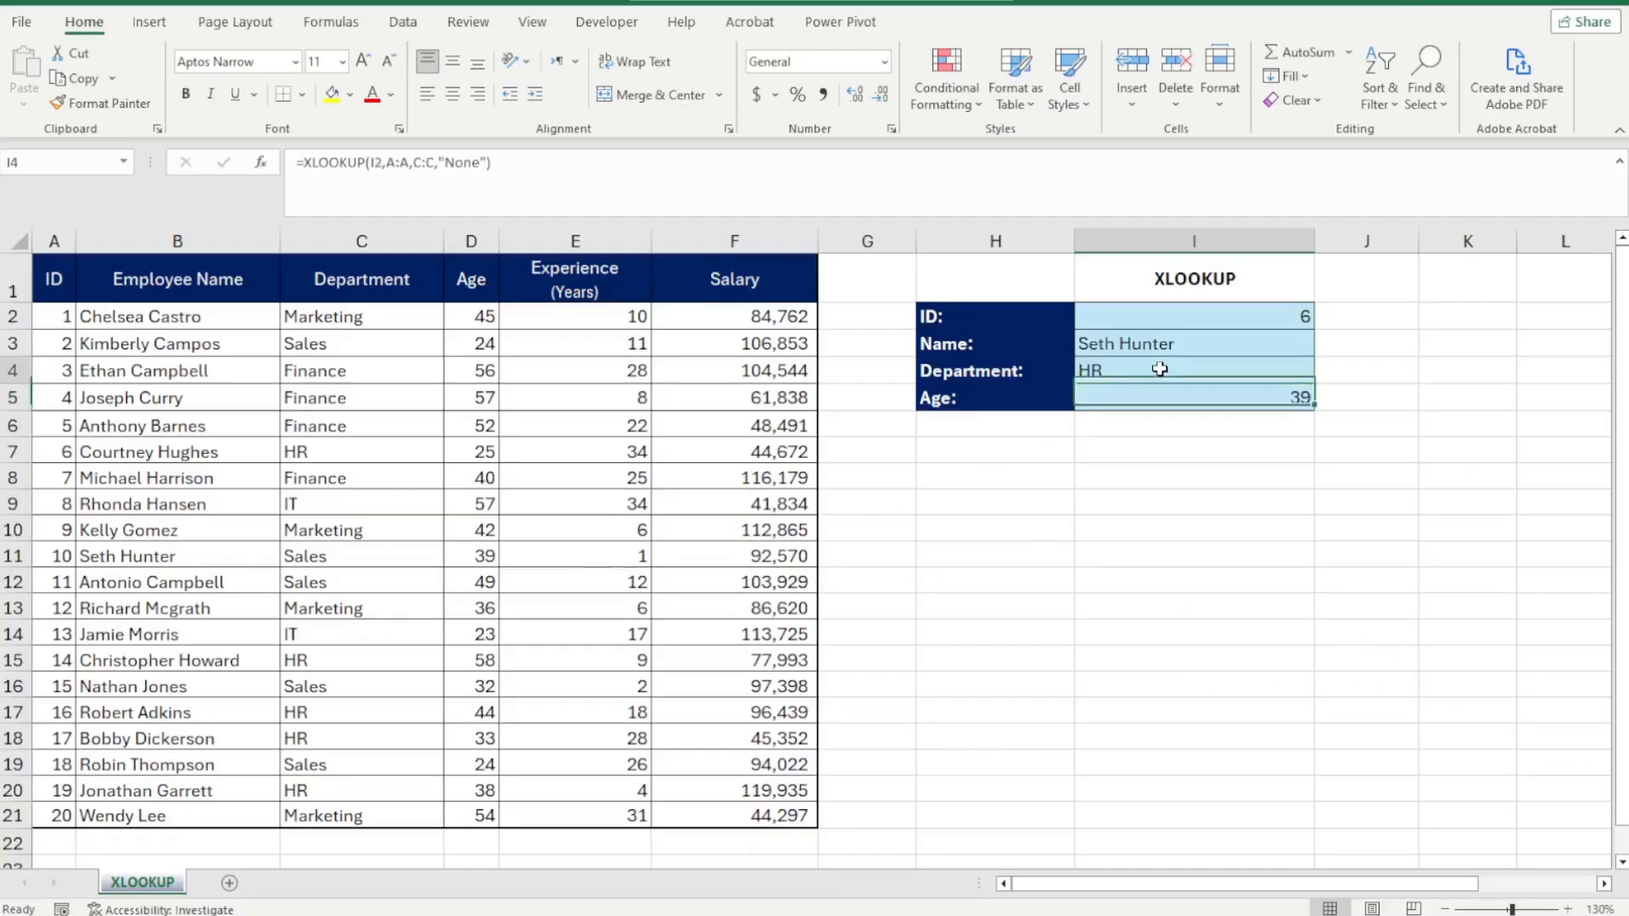